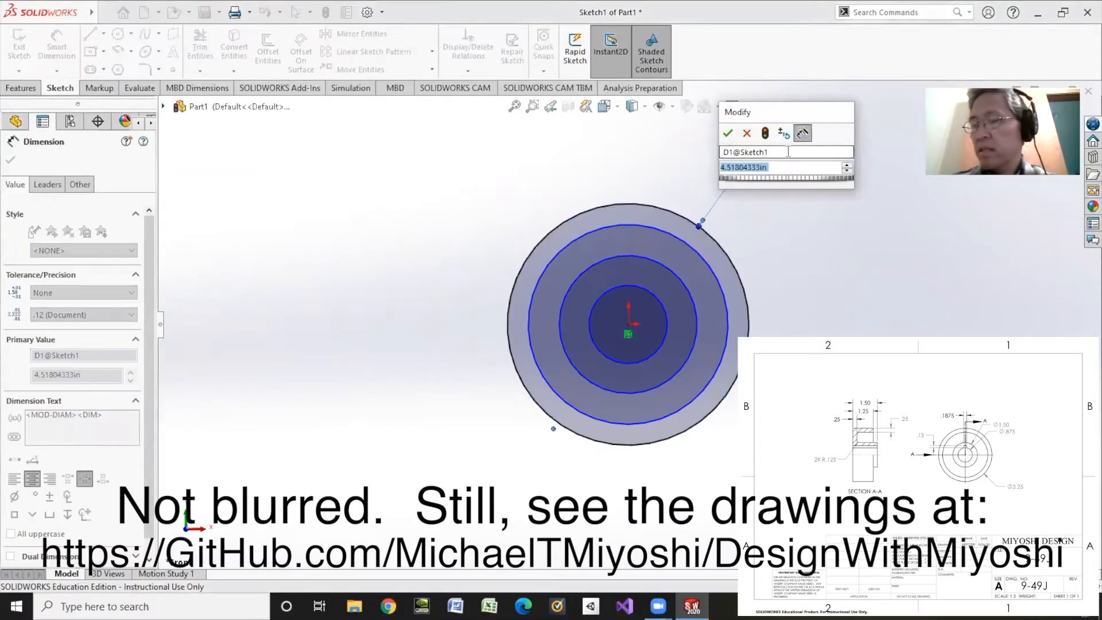
Dimension the outermost circle to a 3.25 in diameter and the second-largest circle to 2.75 in
text(3.25)
key(Return)
click(705, 259)
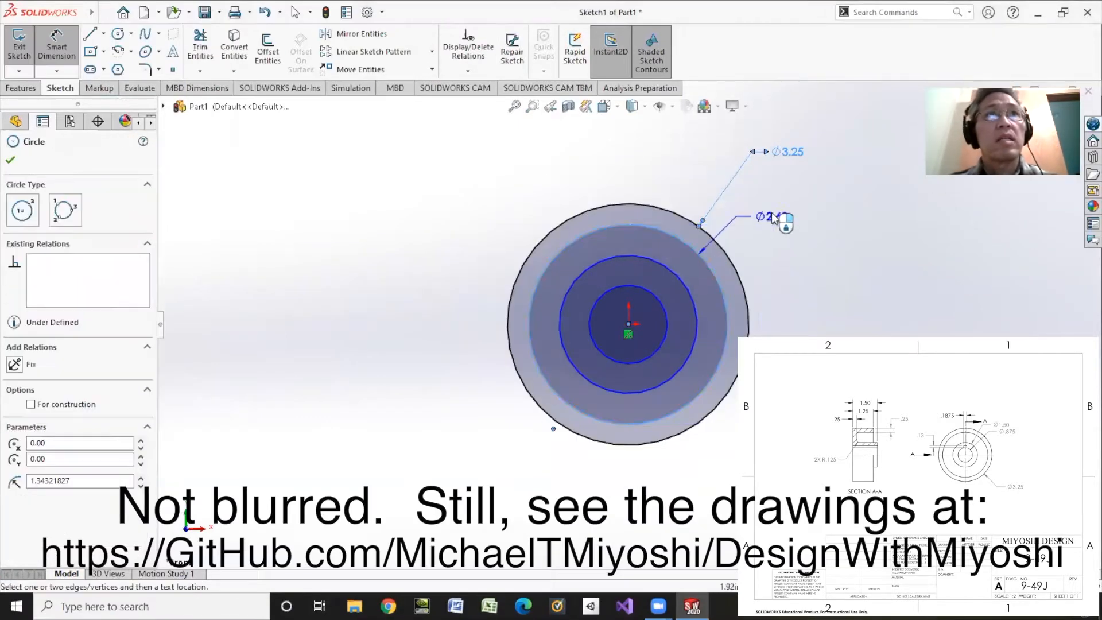
click(780, 195)
text(2.75)
key(Return)
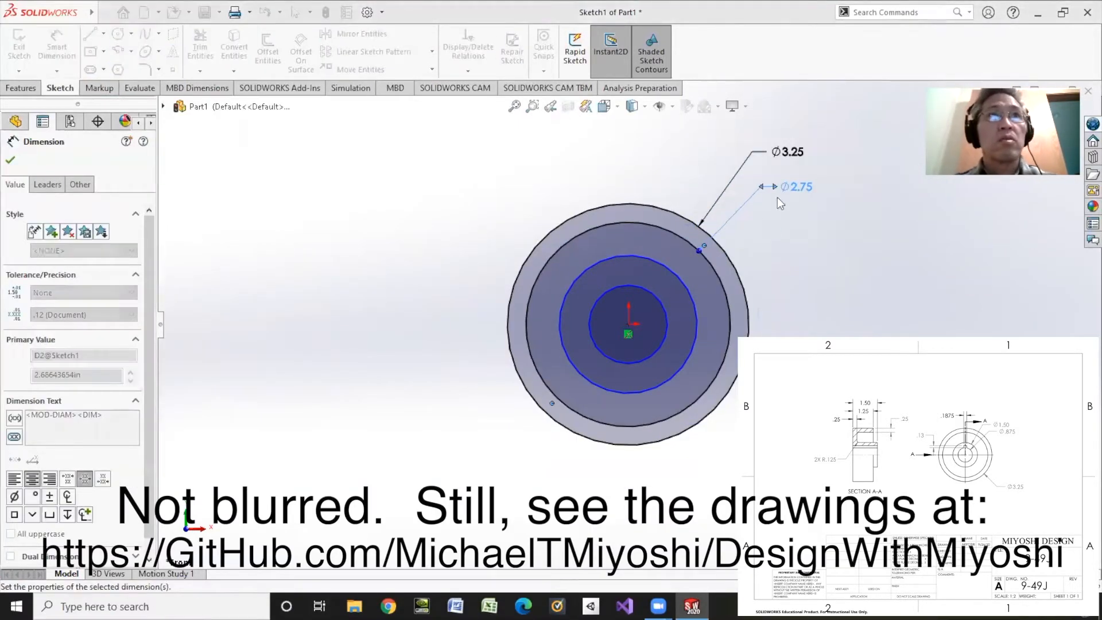
Dimension the two inner circles, setting the larger one's diameter to 1.5 in and the innermost bore's to 0.875 in
click(688, 291)
click(799, 221)
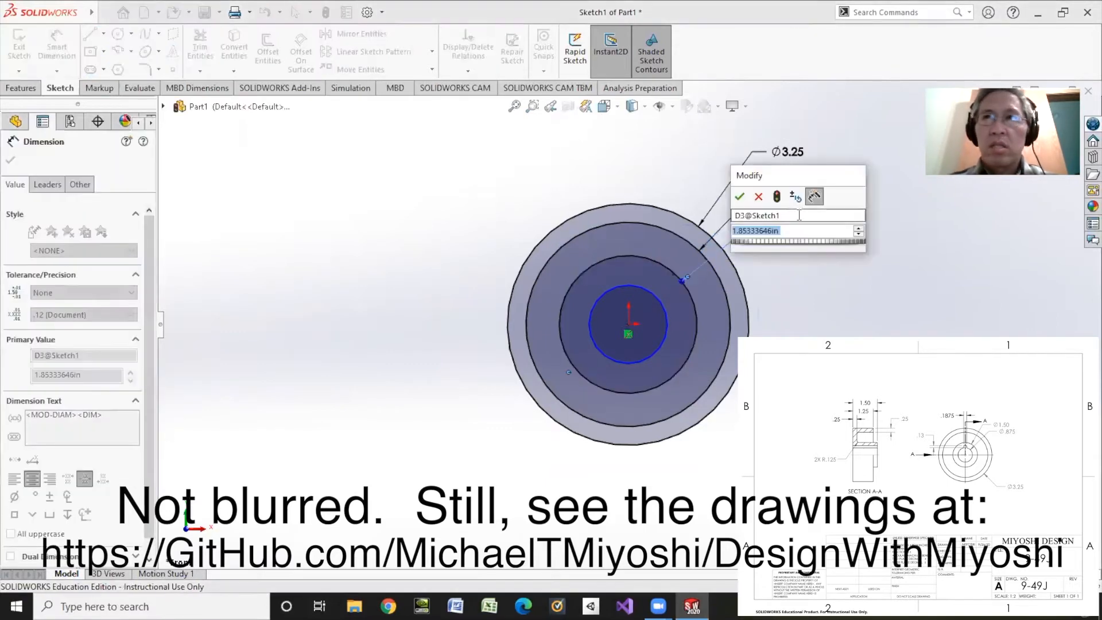
text(1.5)
key(Return)
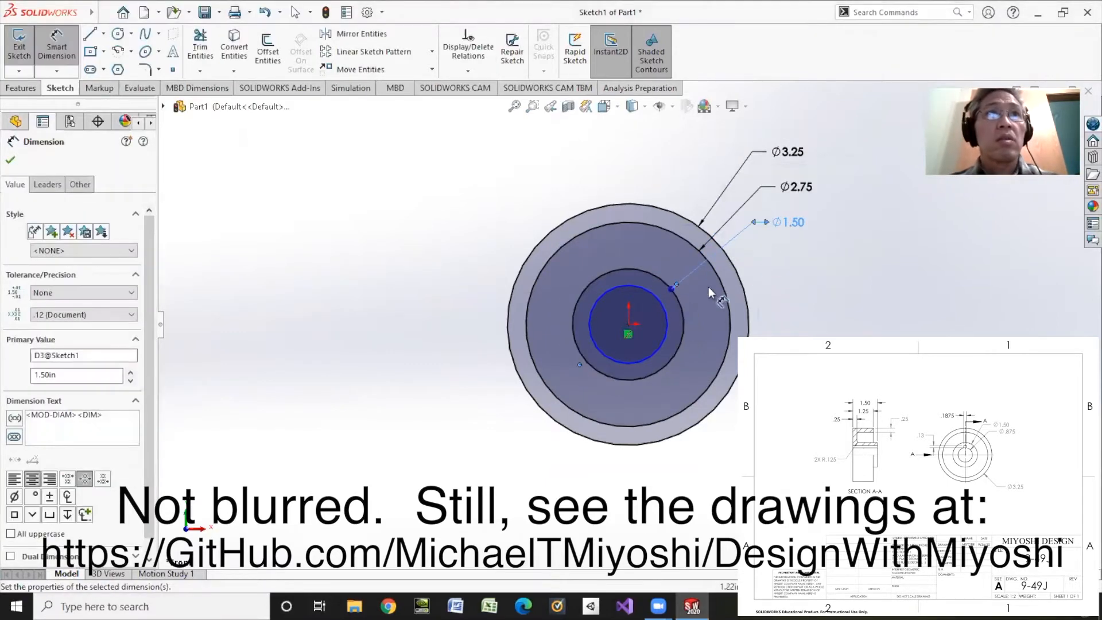
click(665, 302)
click(801, 253)
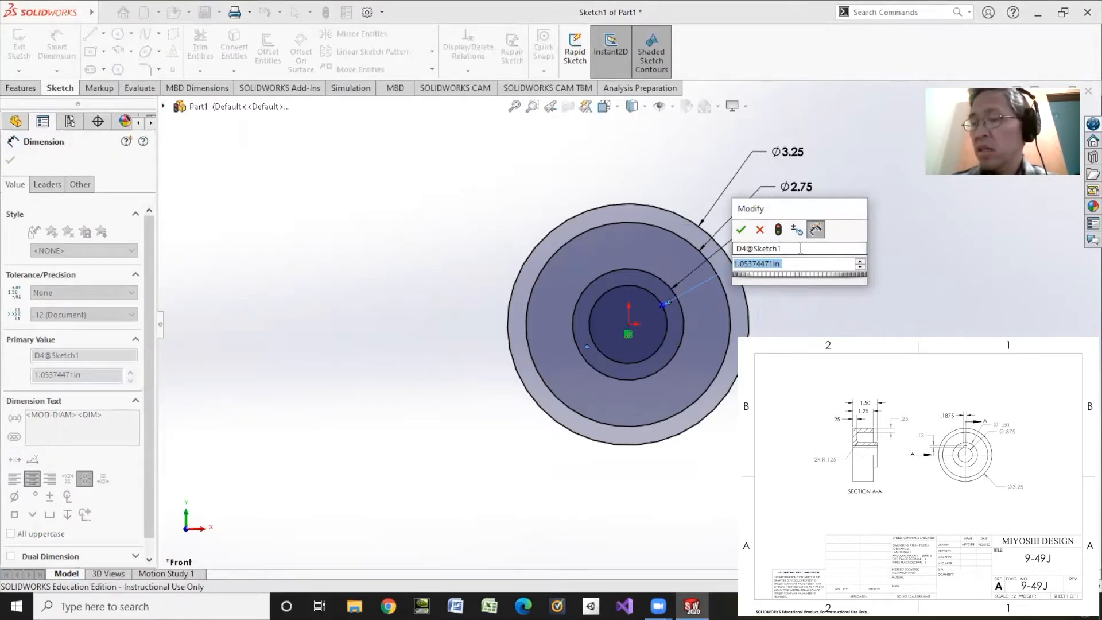
text(.8)
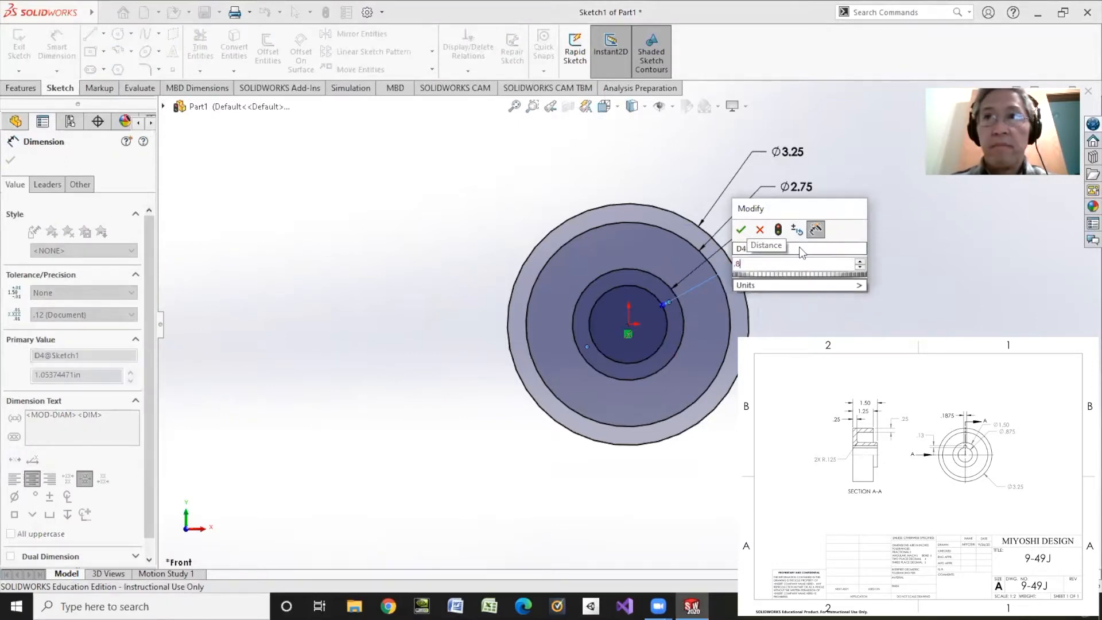
text(75)
key(Return)
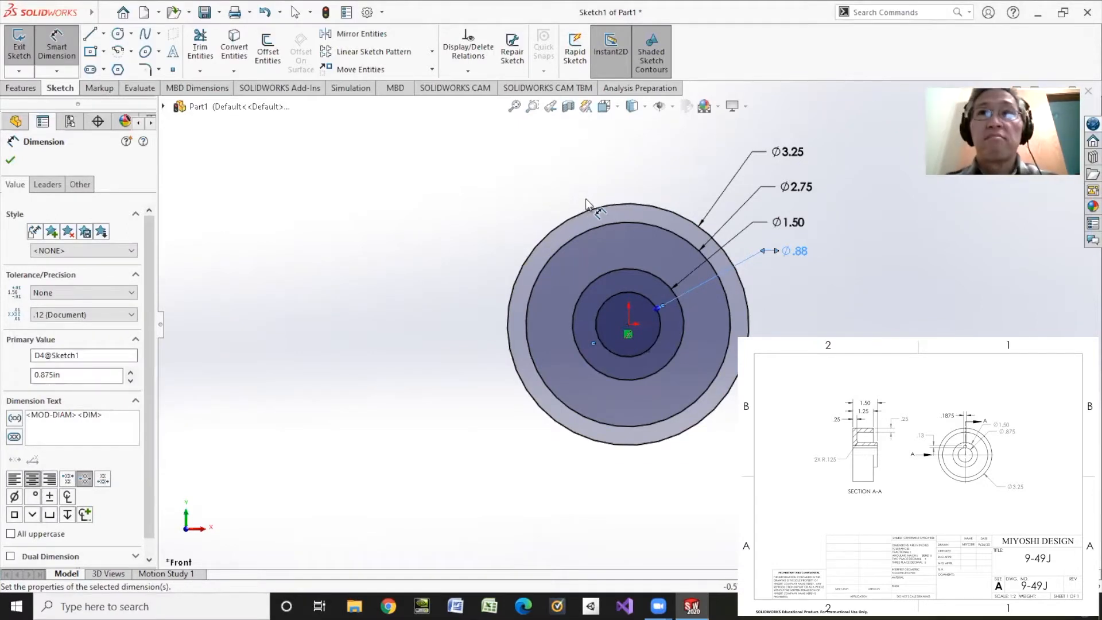
Sketch a three-line keyway, open at the bottom, about 0.23 in wide and 0.18 in tall across the top of the bore circle
scroll(631, 295, down, 3)
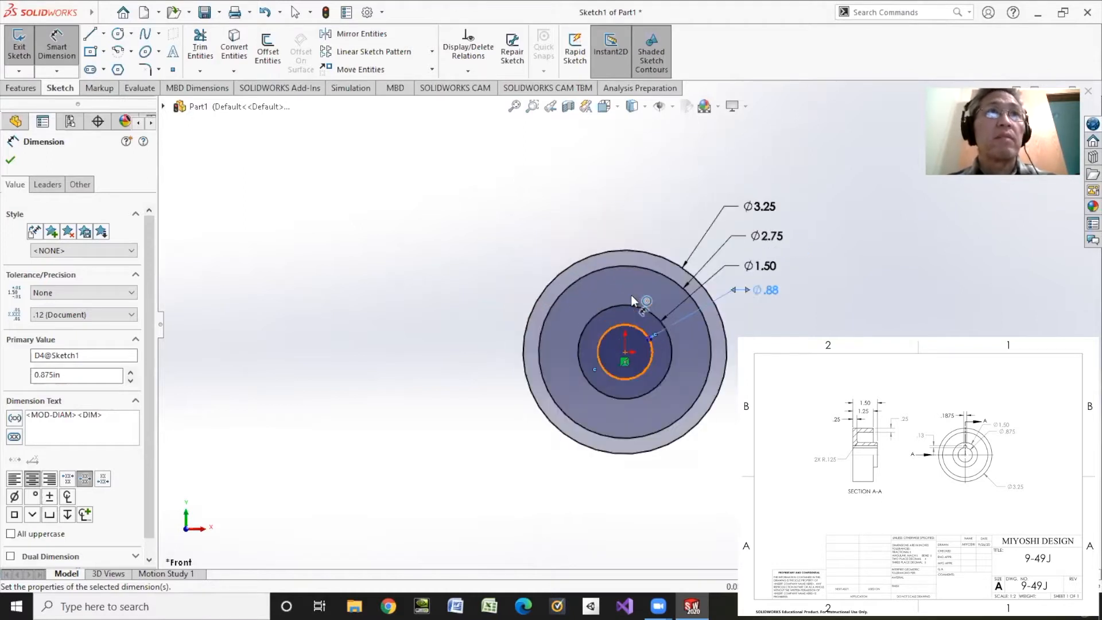
scroll(618, 383, down, 2)
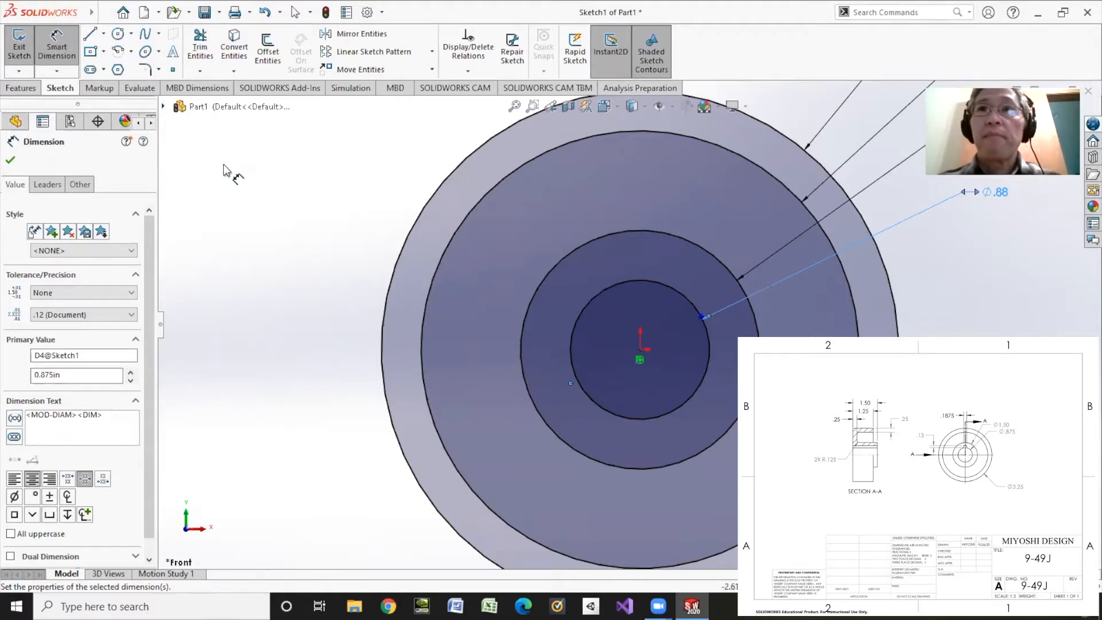
click(90, 35)
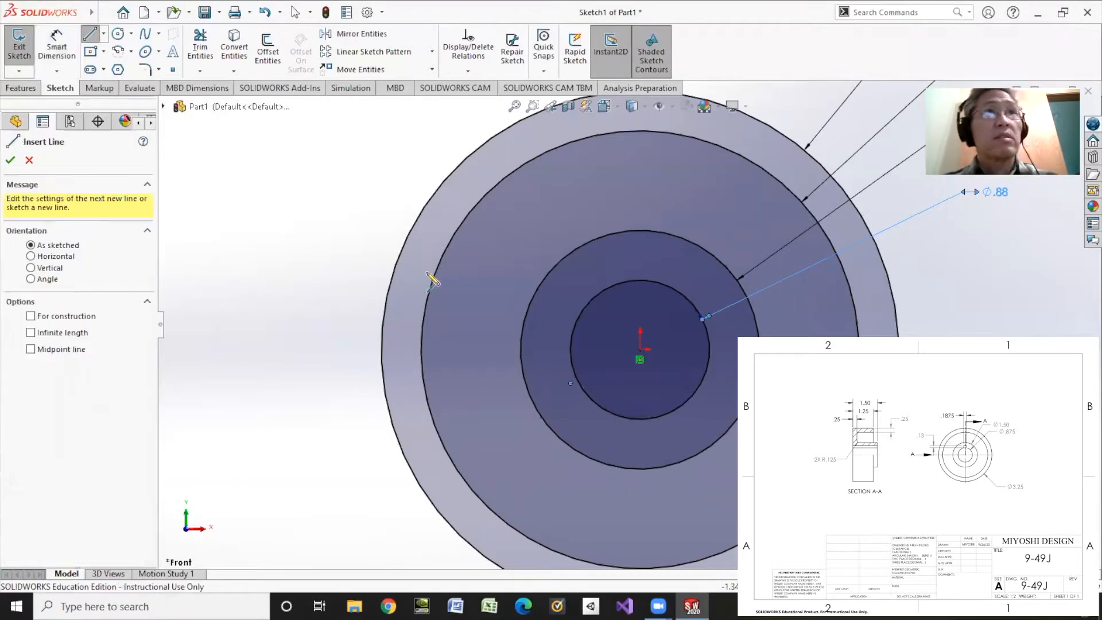
click(622, 301)
click(622, 262)
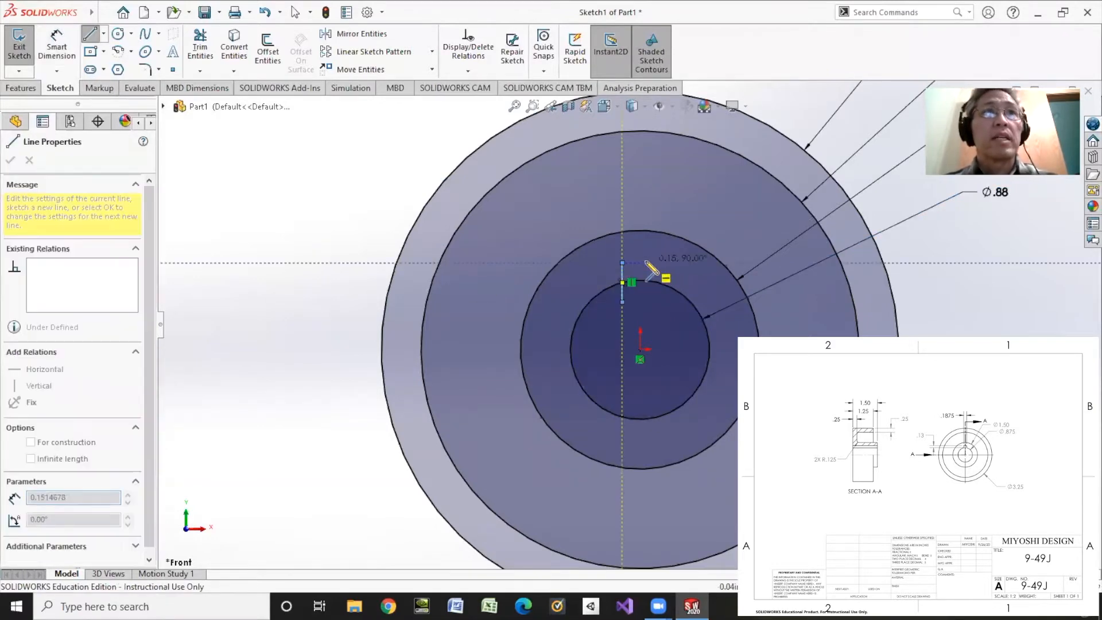
click(659, 262)
click(660, 301)
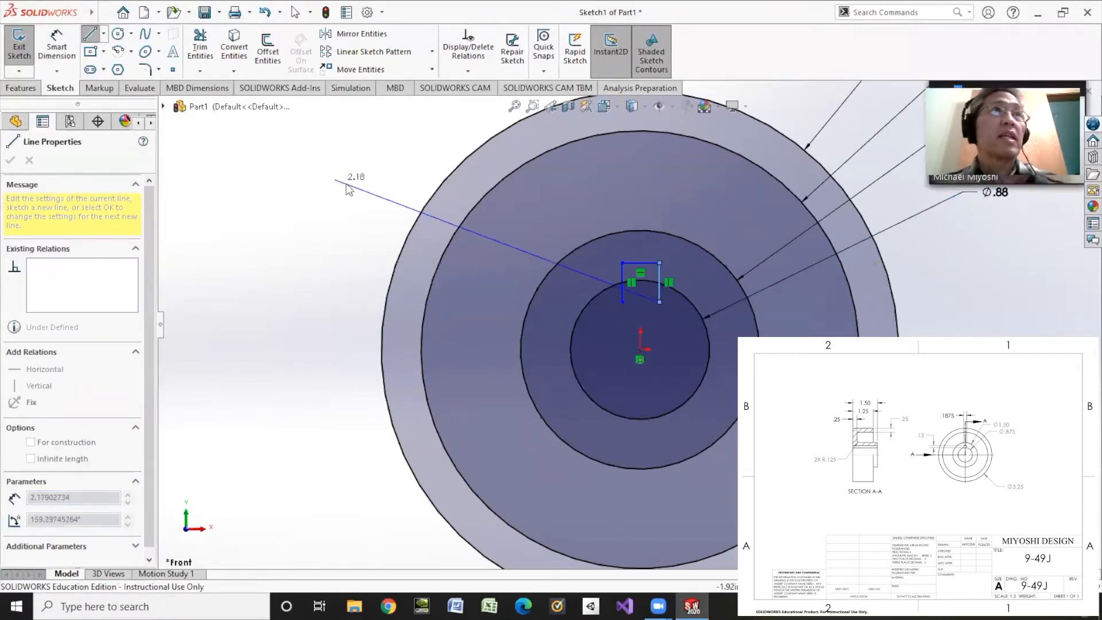
key(Escape)
key(Escape)
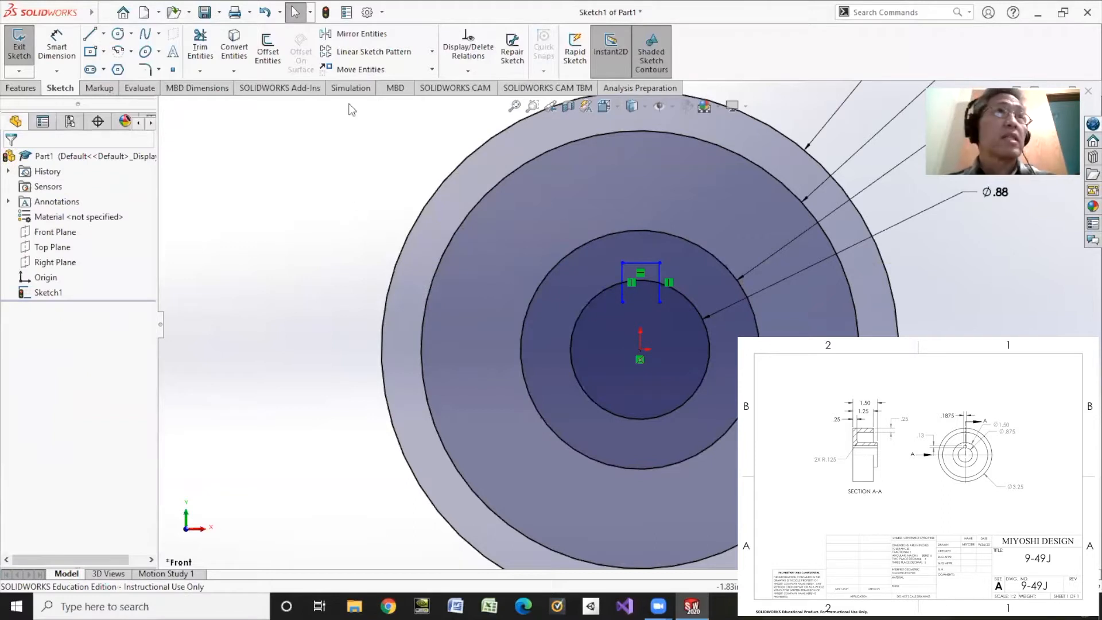
Add a Vertical relation between the midpoint of the keyway's top line and the origin
click(463, 71)
click(495, 101)
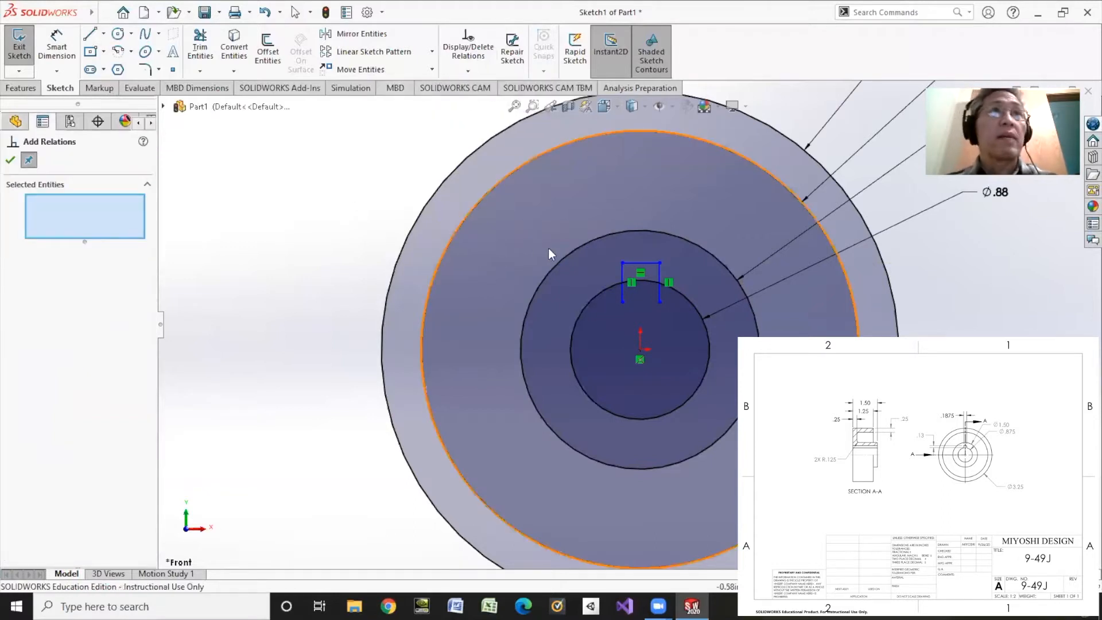
click(641, 263)
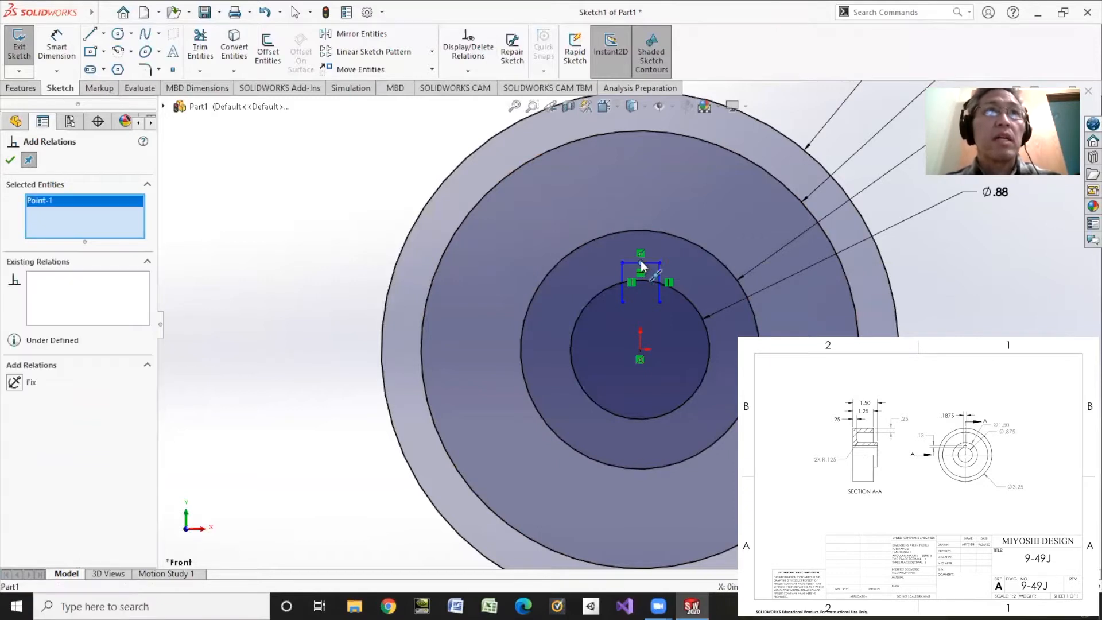
click(640, 349)
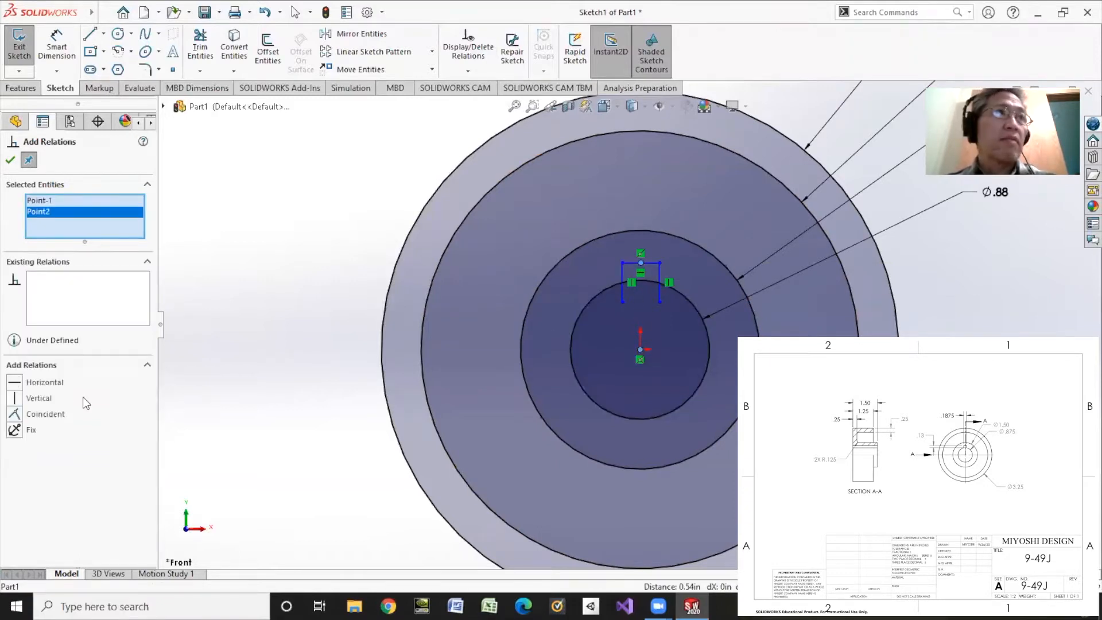
click(20, 399)
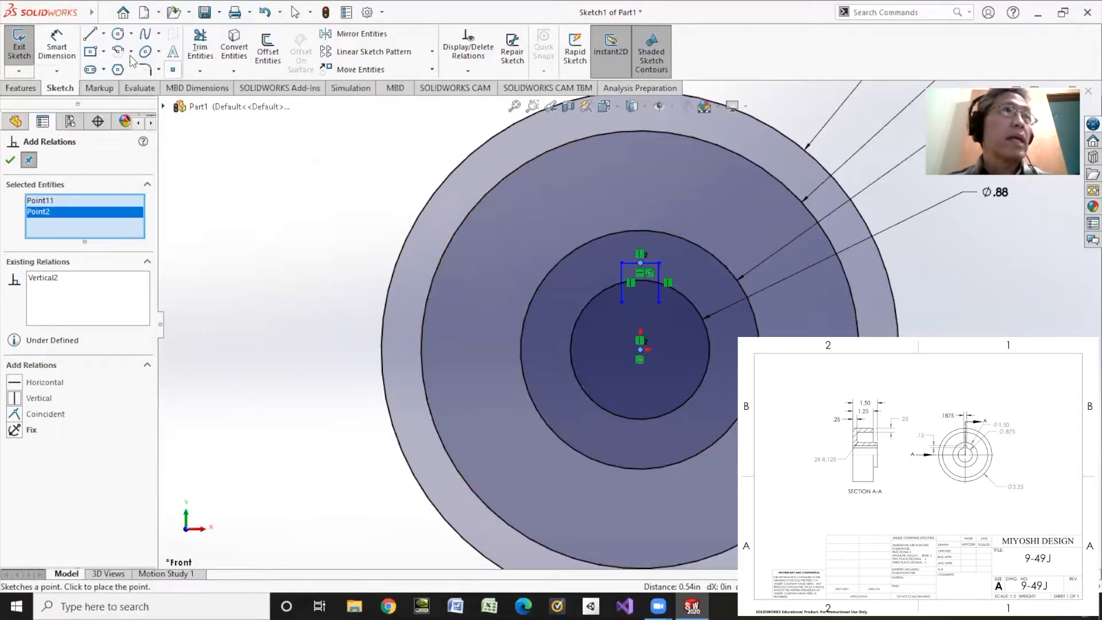
Dimension the distance from the top of the bore circle to the keyway's top line as 0.125 in
click(57, 49)
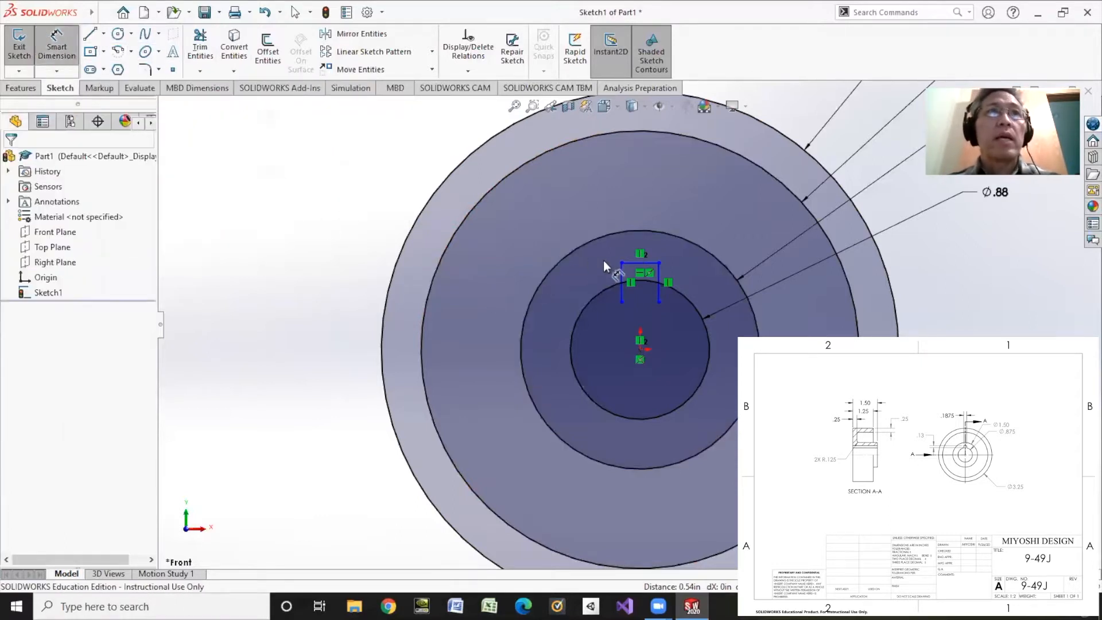
click(640, 281)
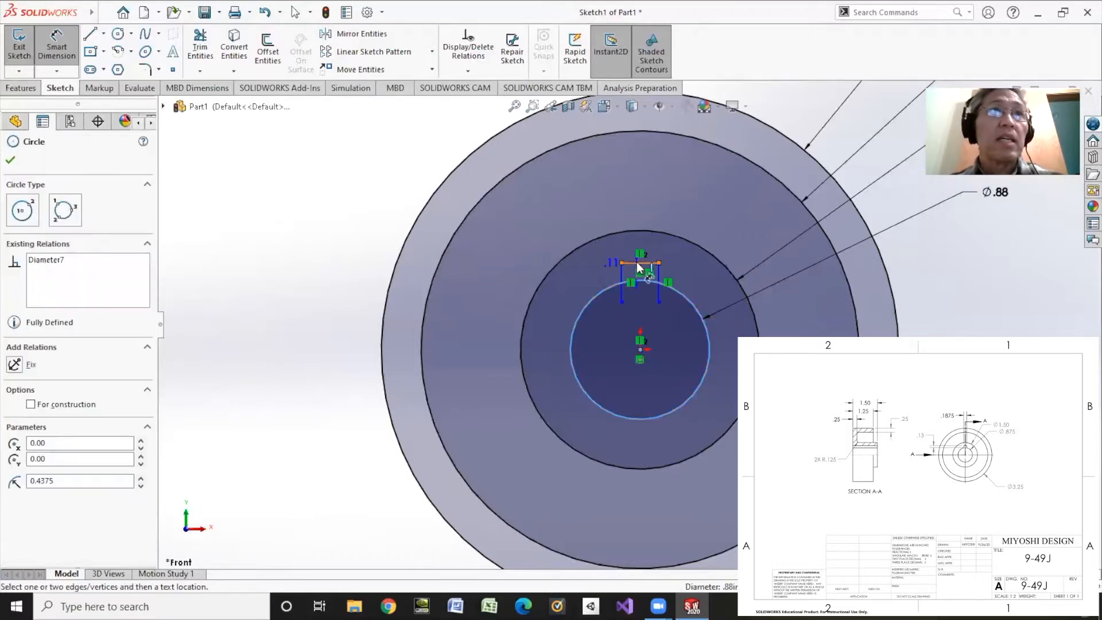
click(638, 263)
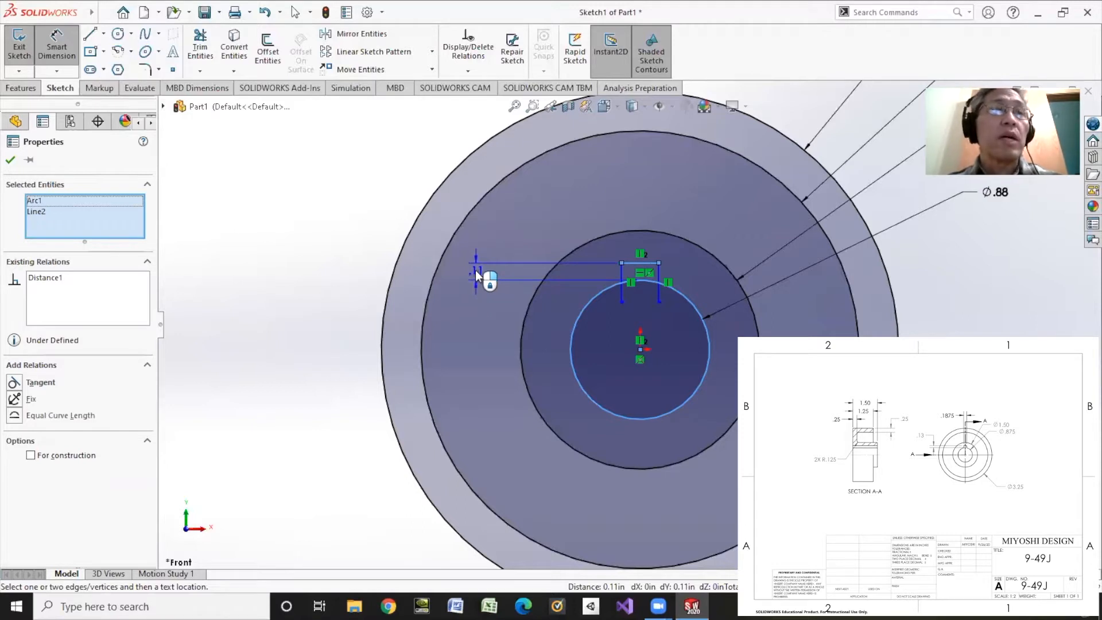
click(311, 273)
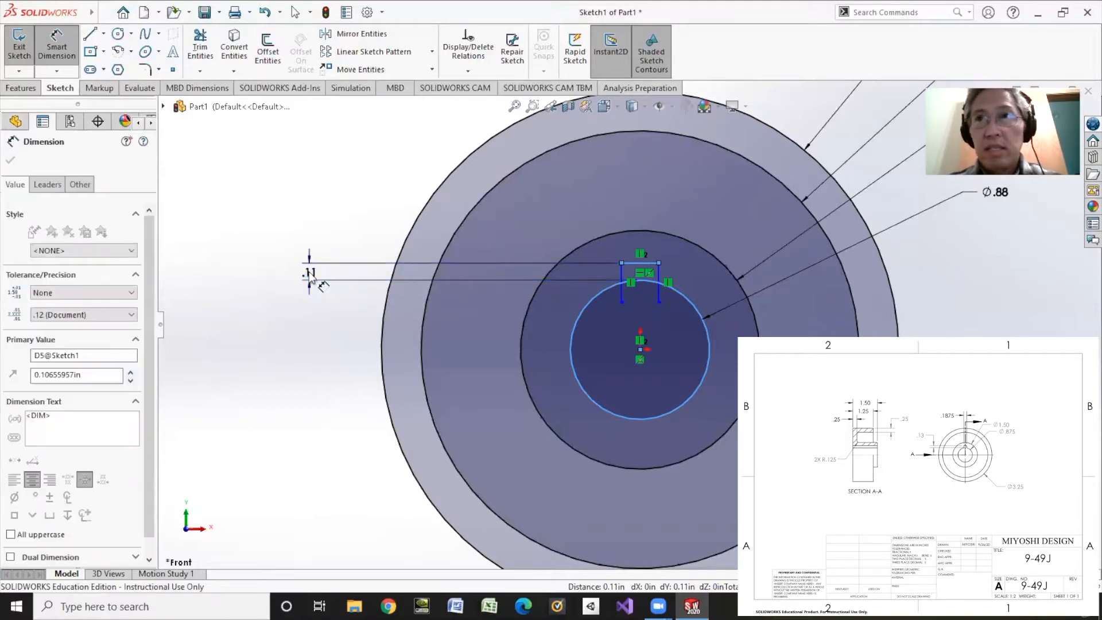
text(.125)
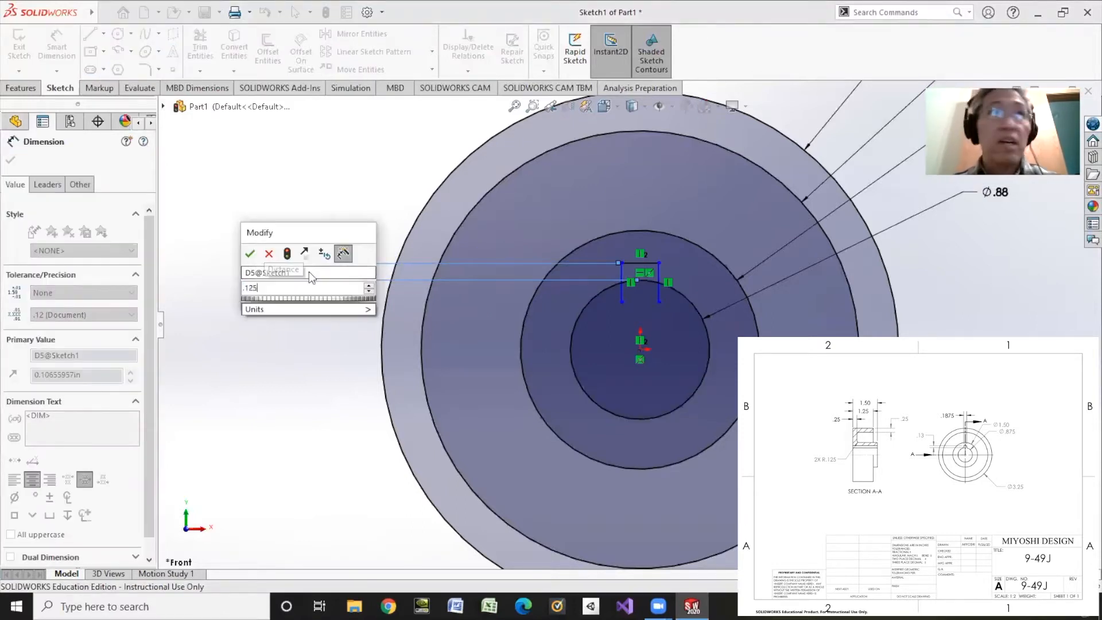
key(Return)
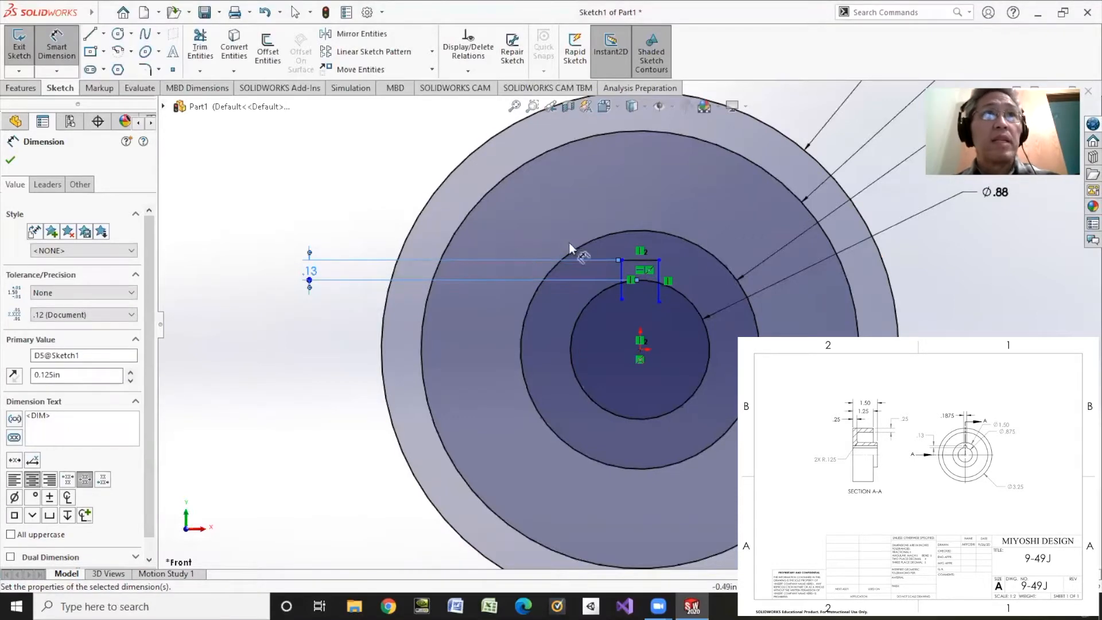
Dimension the keyway's top line and set its width to 3/16 in
click(627, 259)
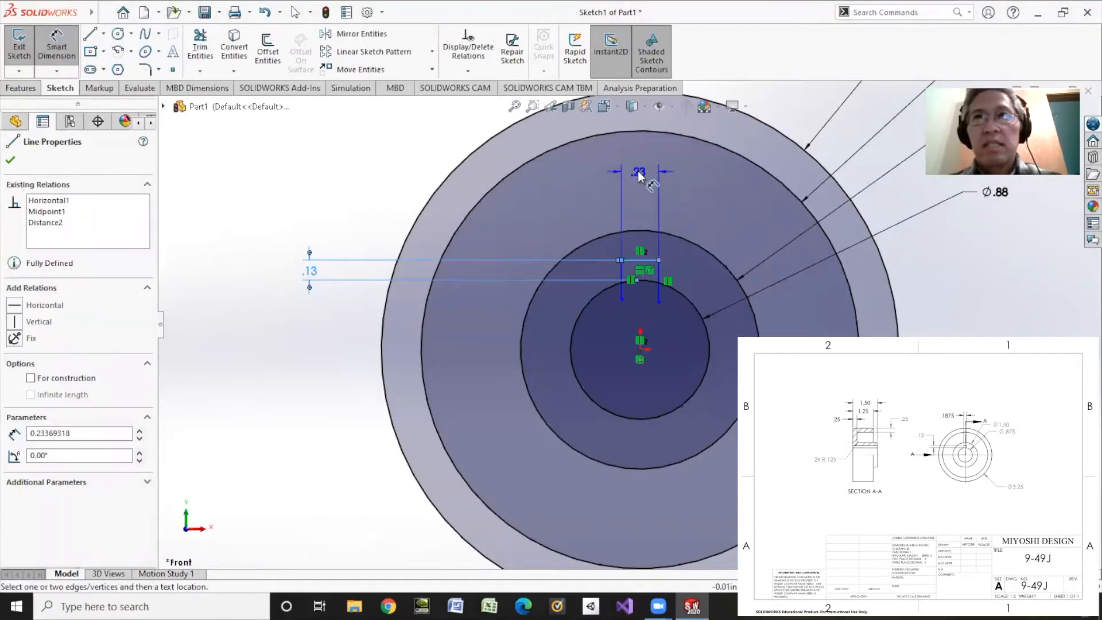
click(639, 174)
text(.18)
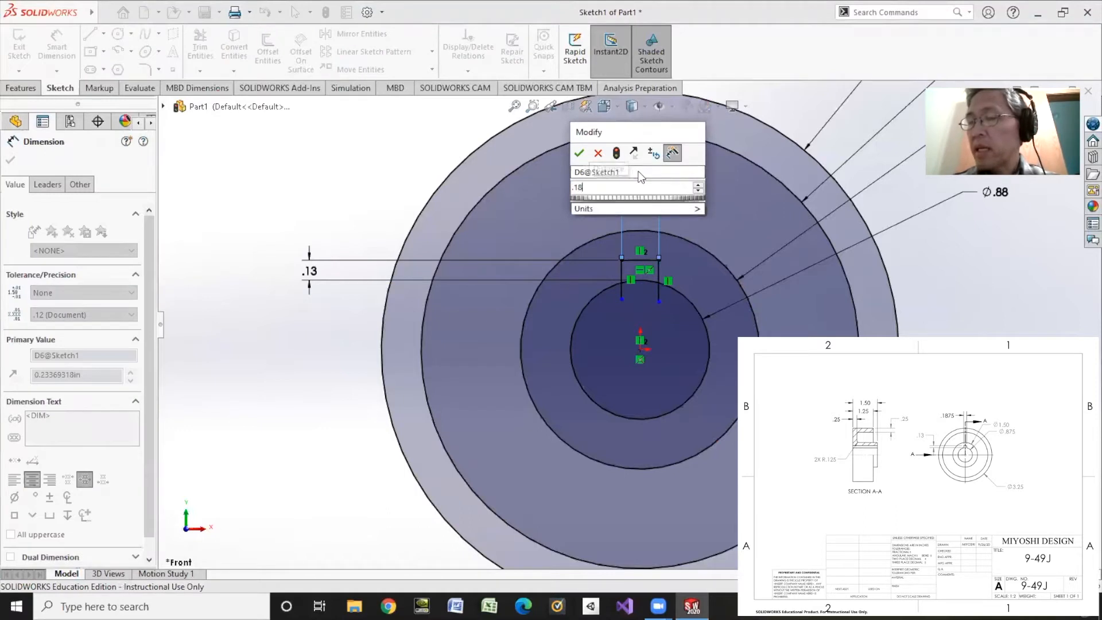
text(75)
key(BackSpace)
key(BackSpace)
key(BackSpace)
key(BackSpace)
key(BackSpace)
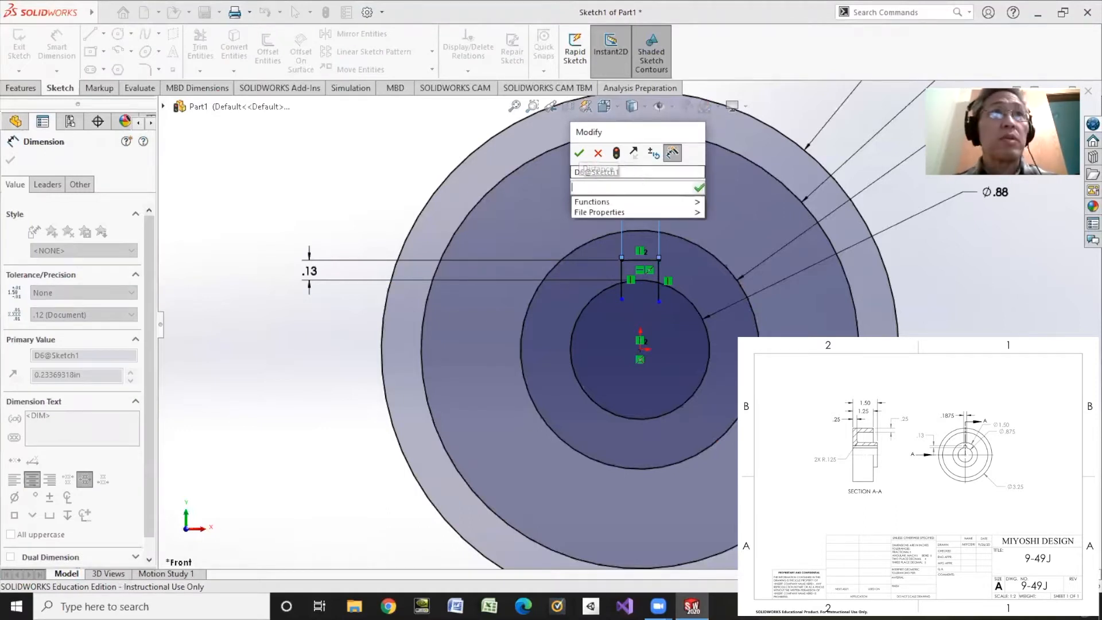
text(3/16)
key(Return)
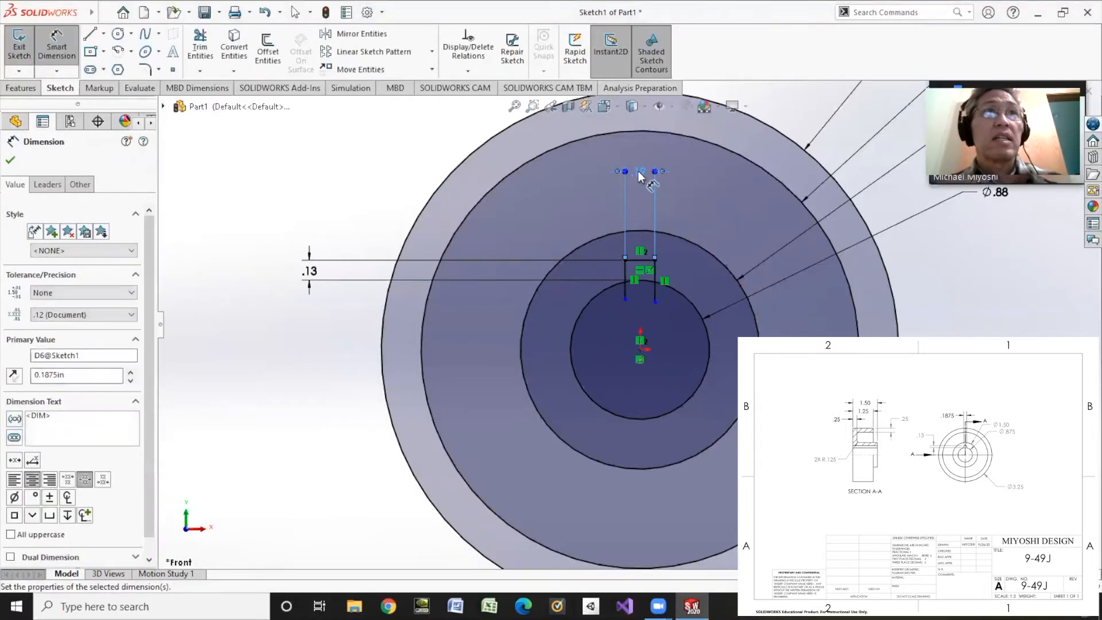
key(Escape)
Trim the keyway's left line at the bore circle and make the right line's lower endpoint coincident with that circle
click(201, 52)
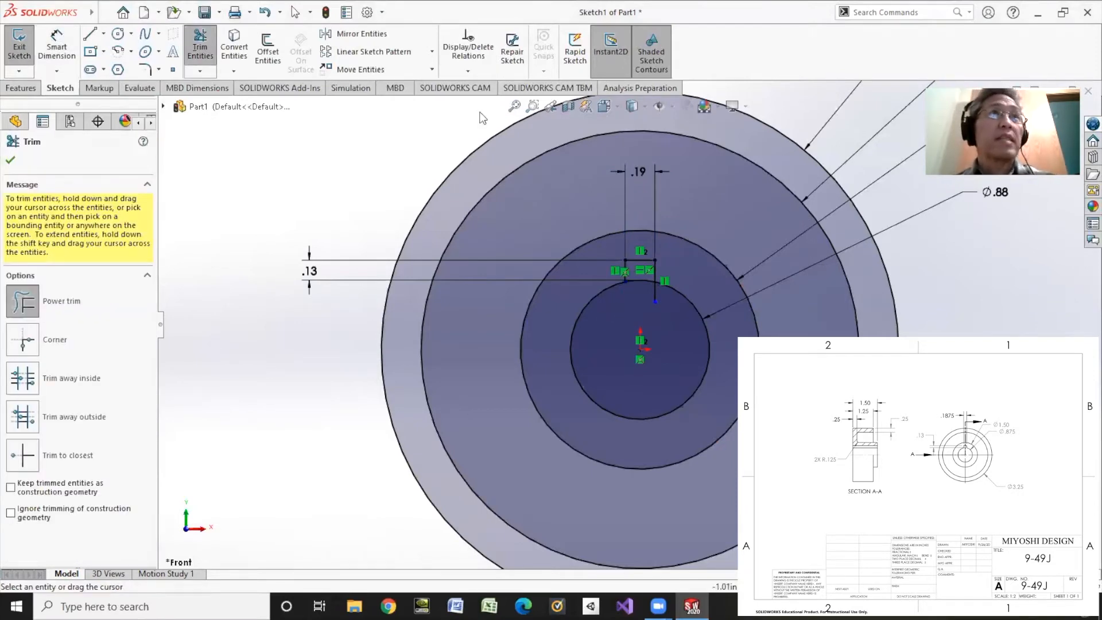
click(467, 70)
click(485, 103)
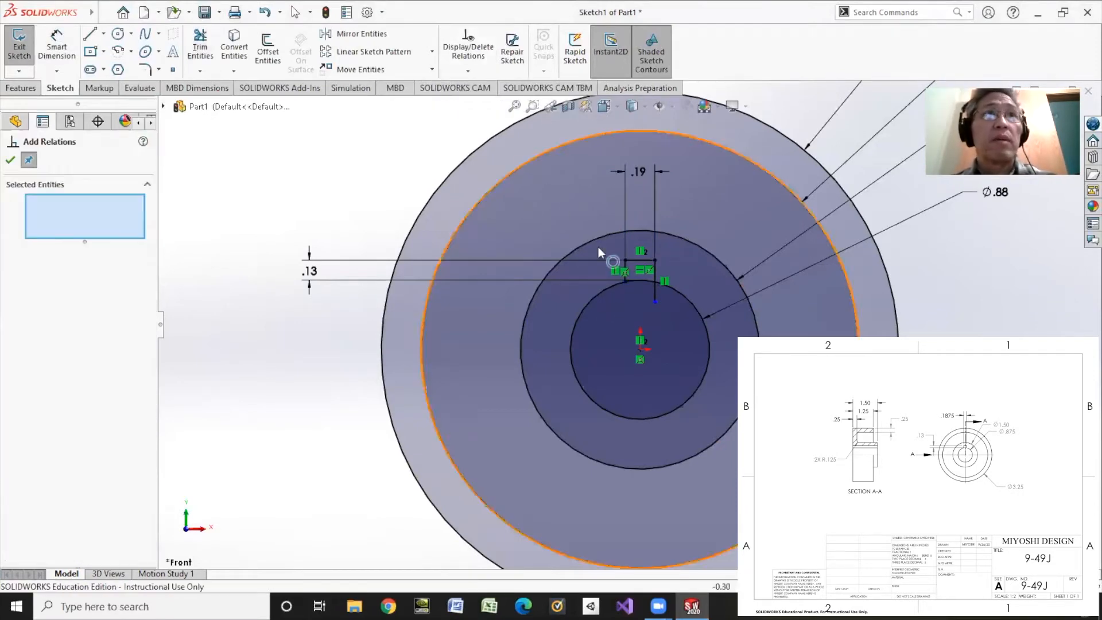
click(672, 290)
click(654, 301)
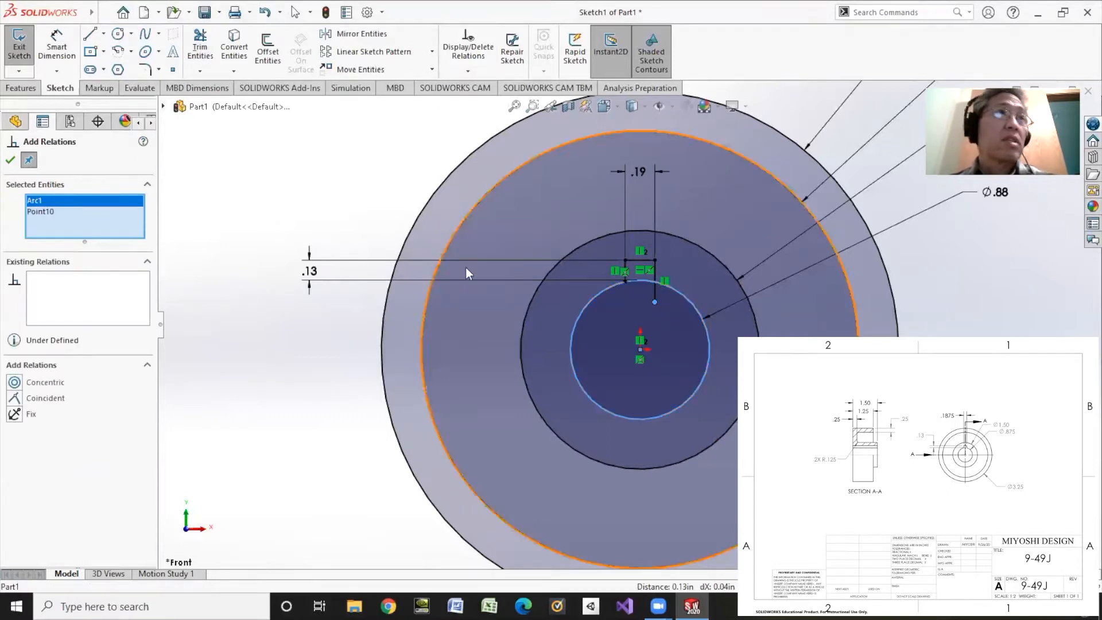
click(36, 397)
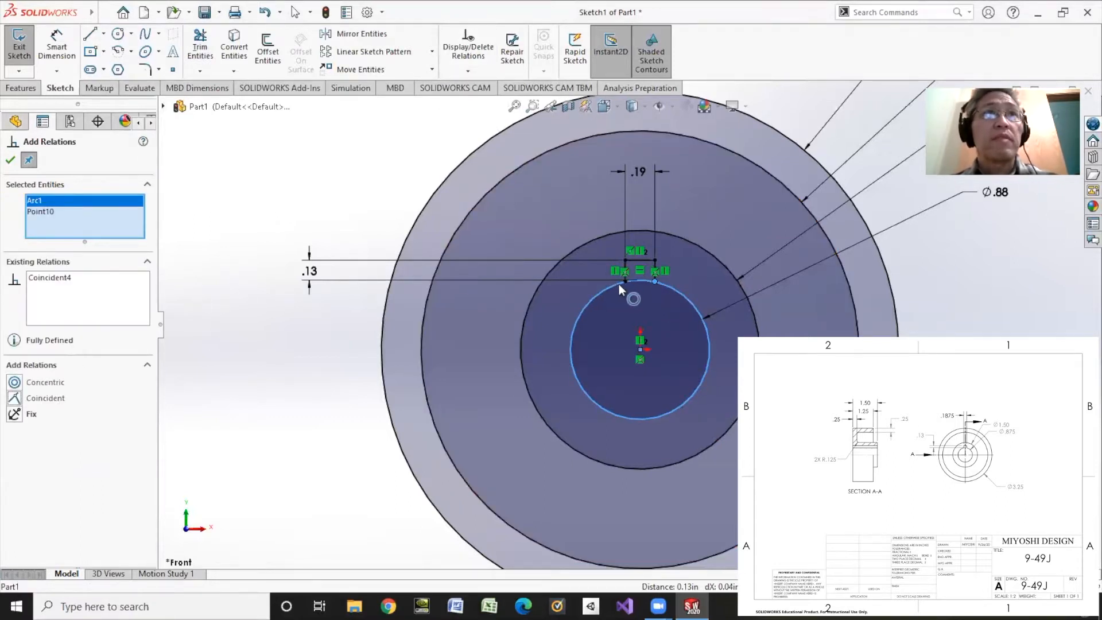
Trim away the bore circle's arc between the two keyway sides so the keyway opens into the bore
scroll(618, 284, down, 5)
click(200, 47)
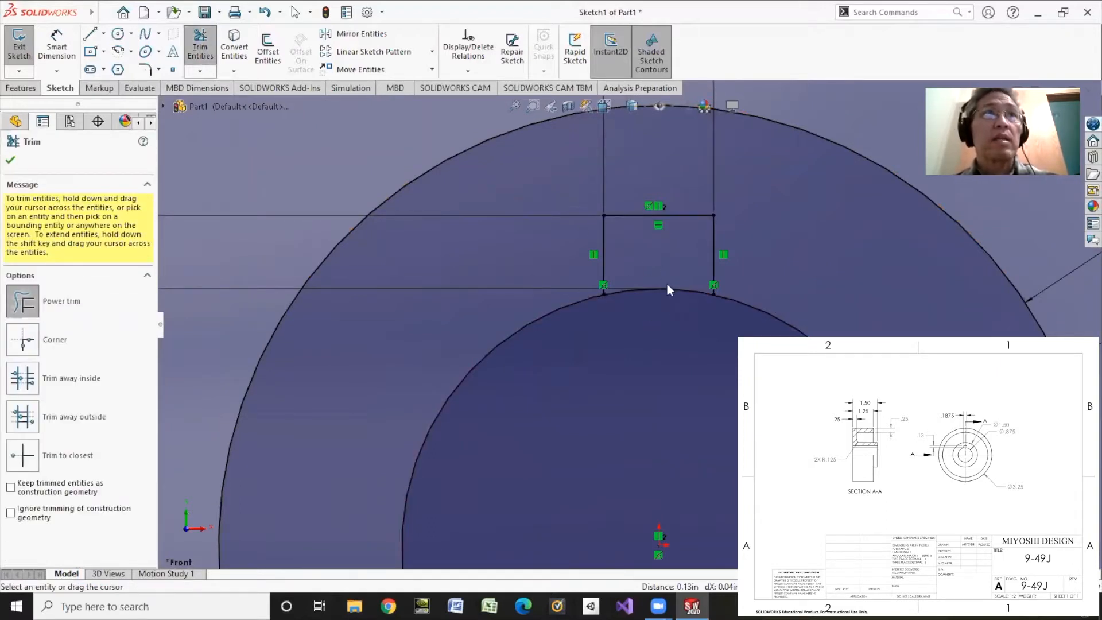
drag(666, 310, 667, 282)
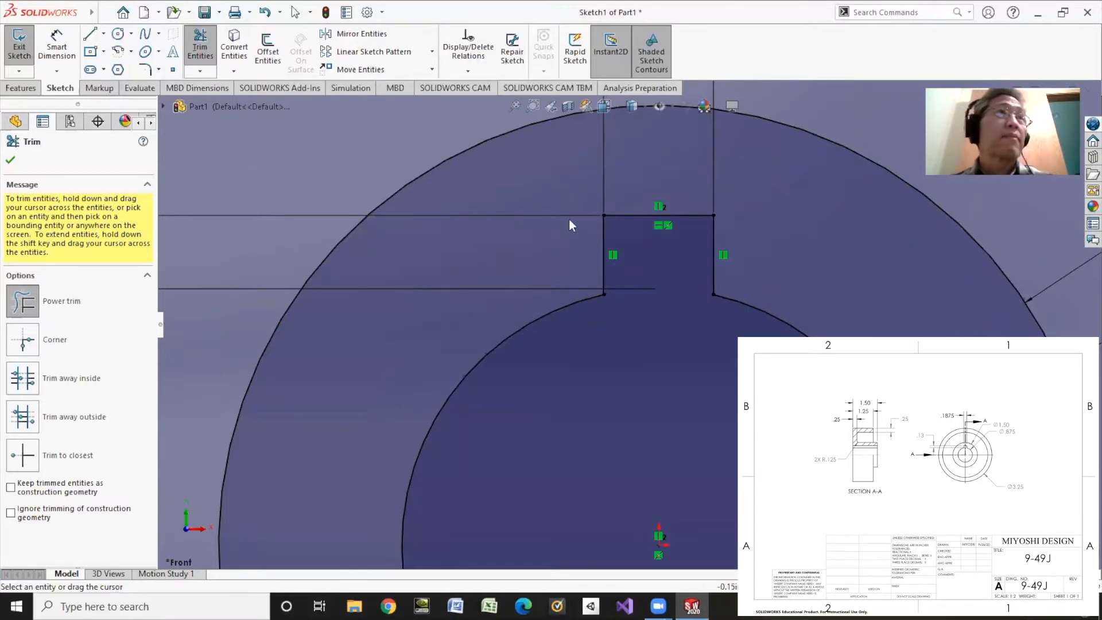
scroll(268, 212, down, 4)
scroll(275, 213, up, 9)
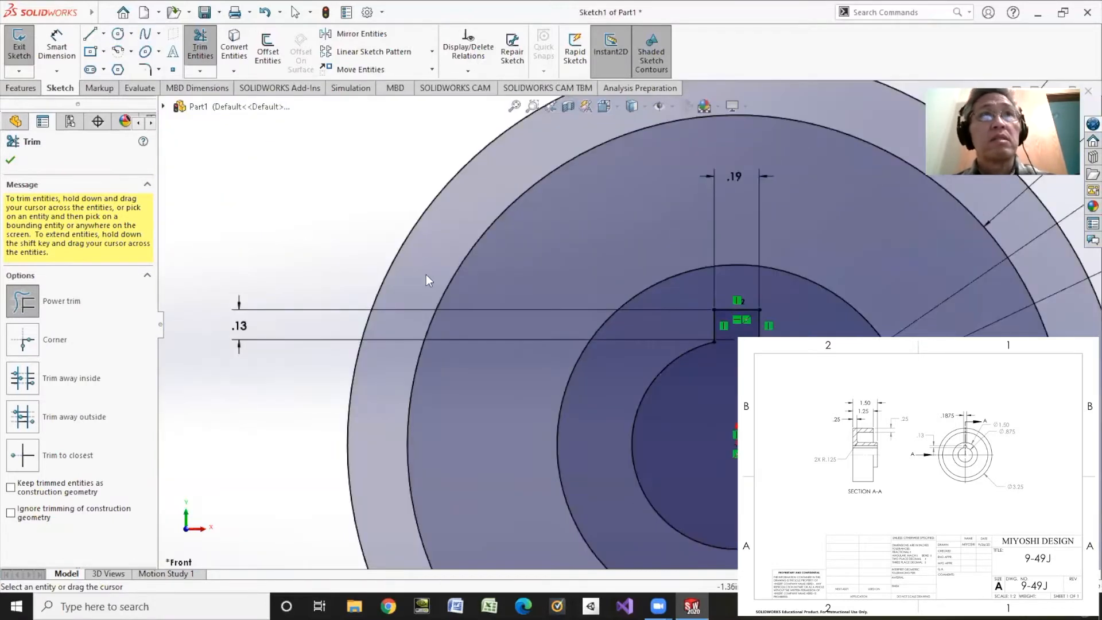
scroll(458, 269, up, 6)
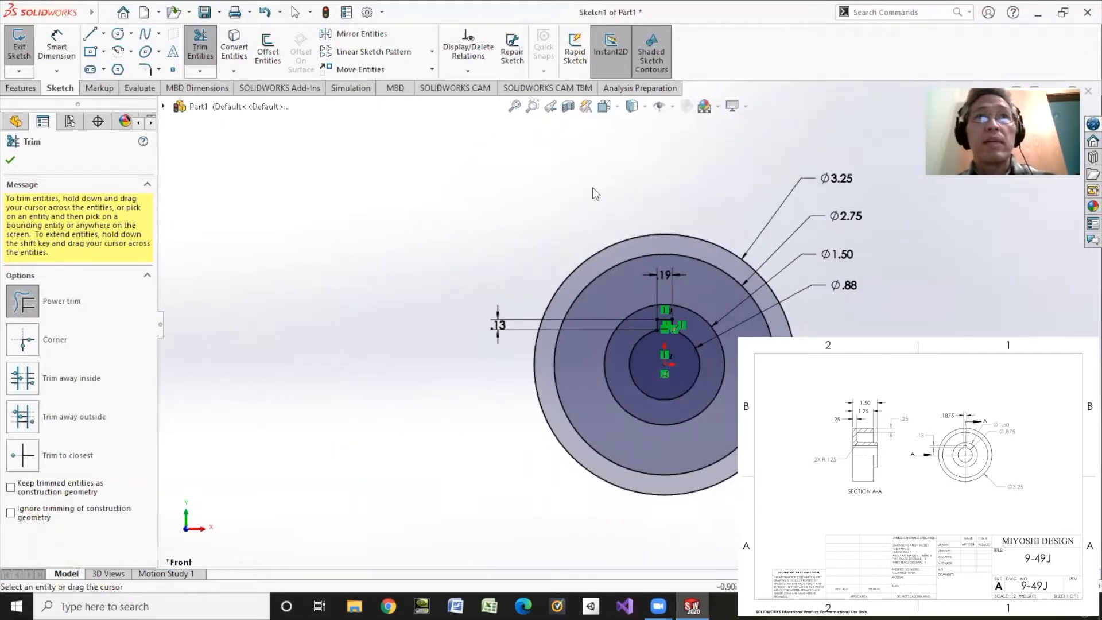
Extrude the sketch region between the 2.75 and 1.50 in circles to a depth of 0.25 in as the web
click(11, 160)
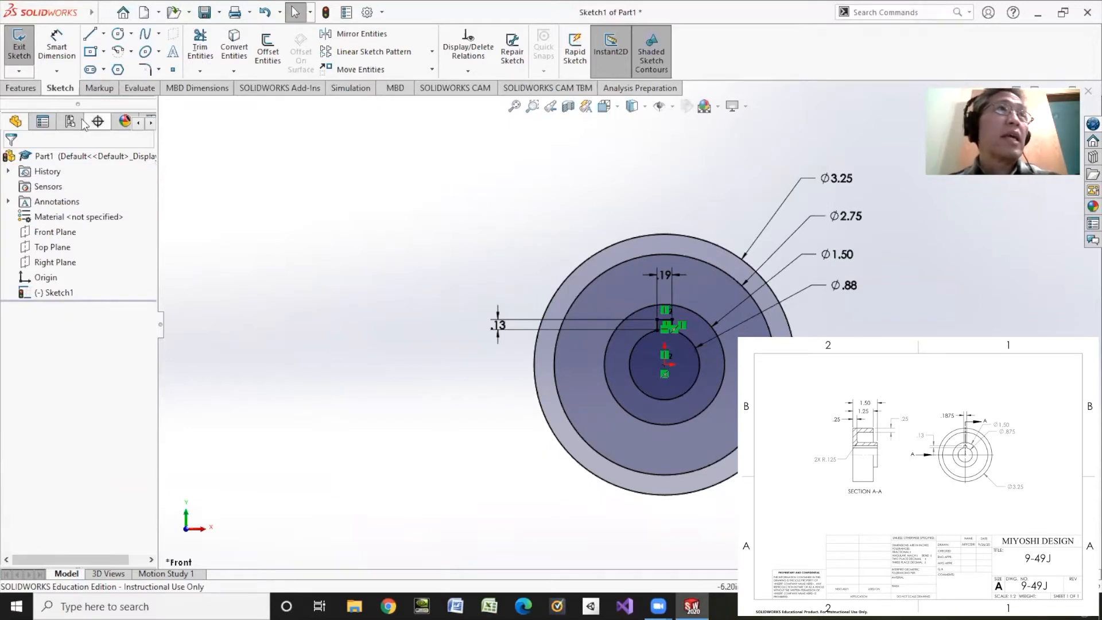
click(17, 87)
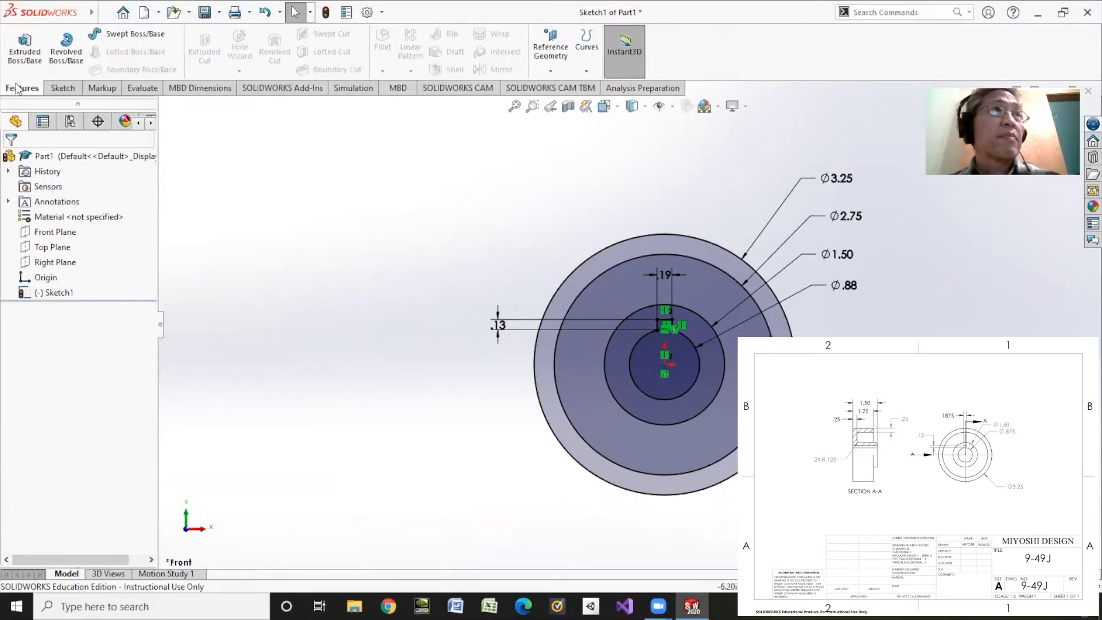
click(20, 54)
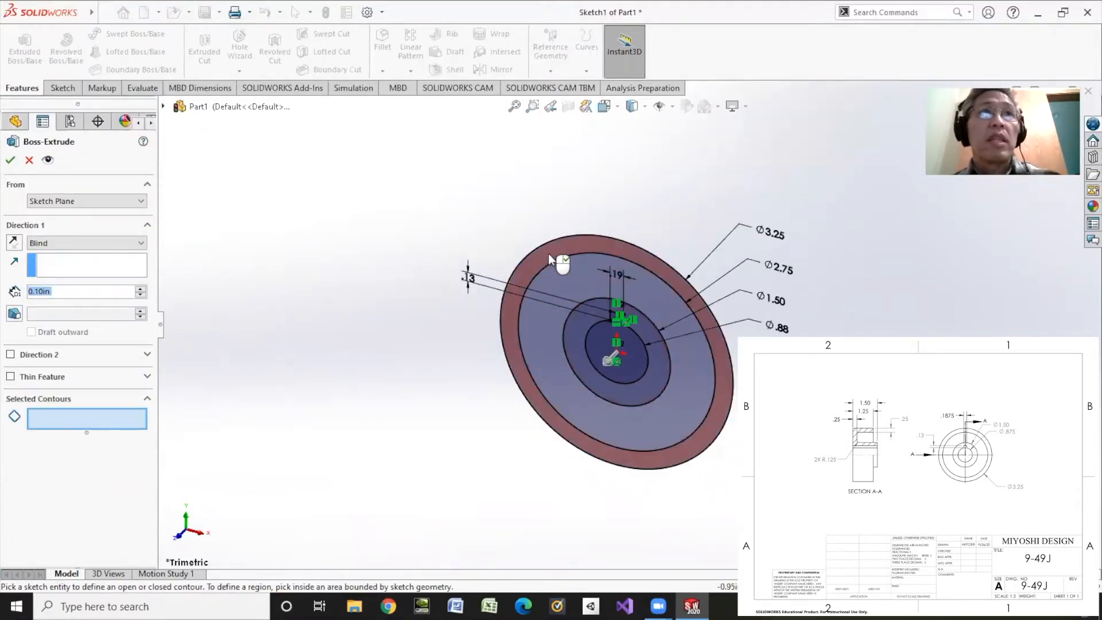
click(560, 282)
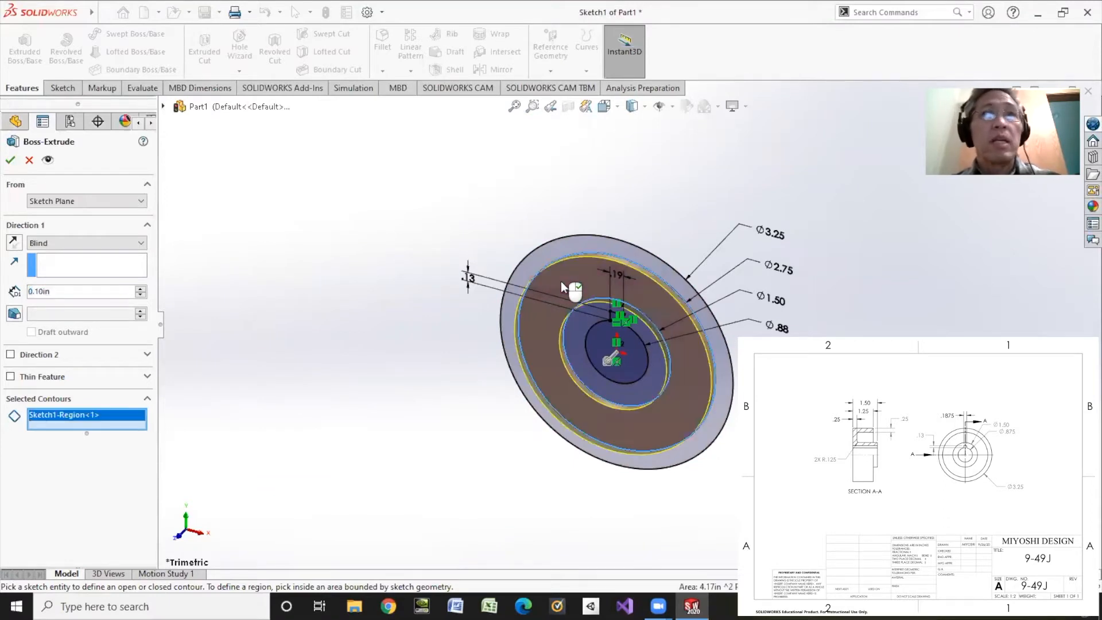
double_click(68, 291)
text(0.25)
key(Return)
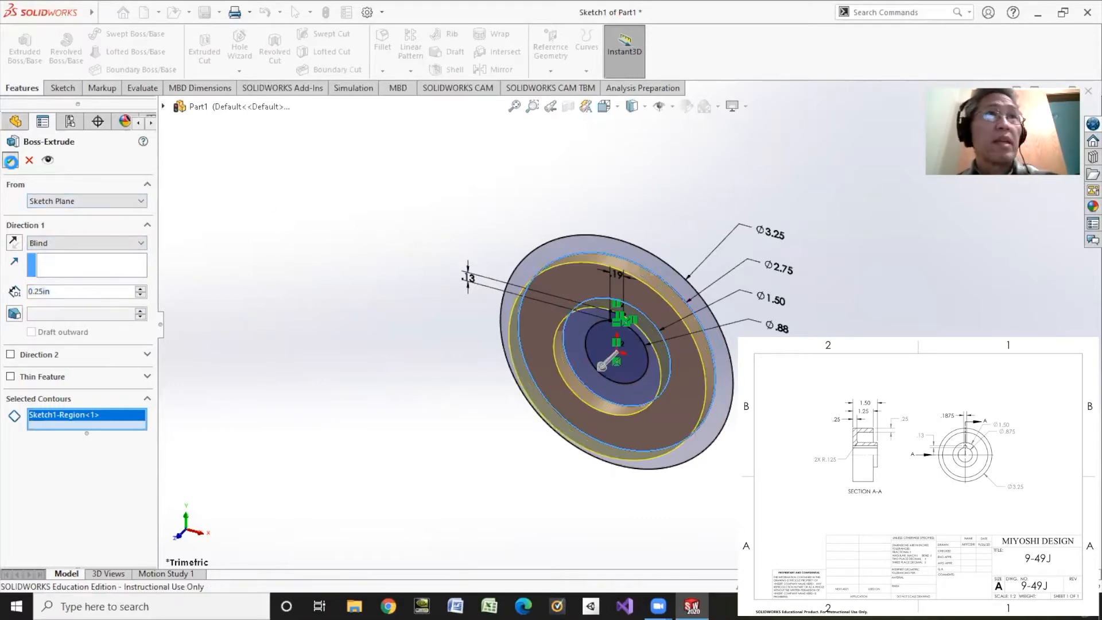
click(10, 160)
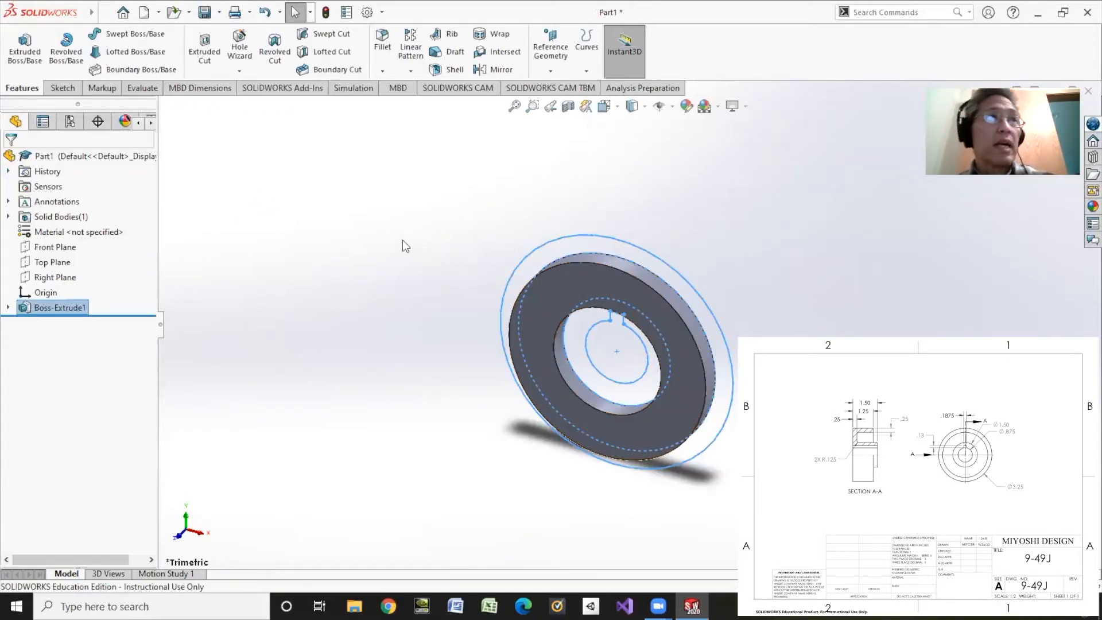
Reuse Sketch1 to extrude only the hub region between the 1.50 in circle and the keyed bore to 1.5 in
click(8, 308)
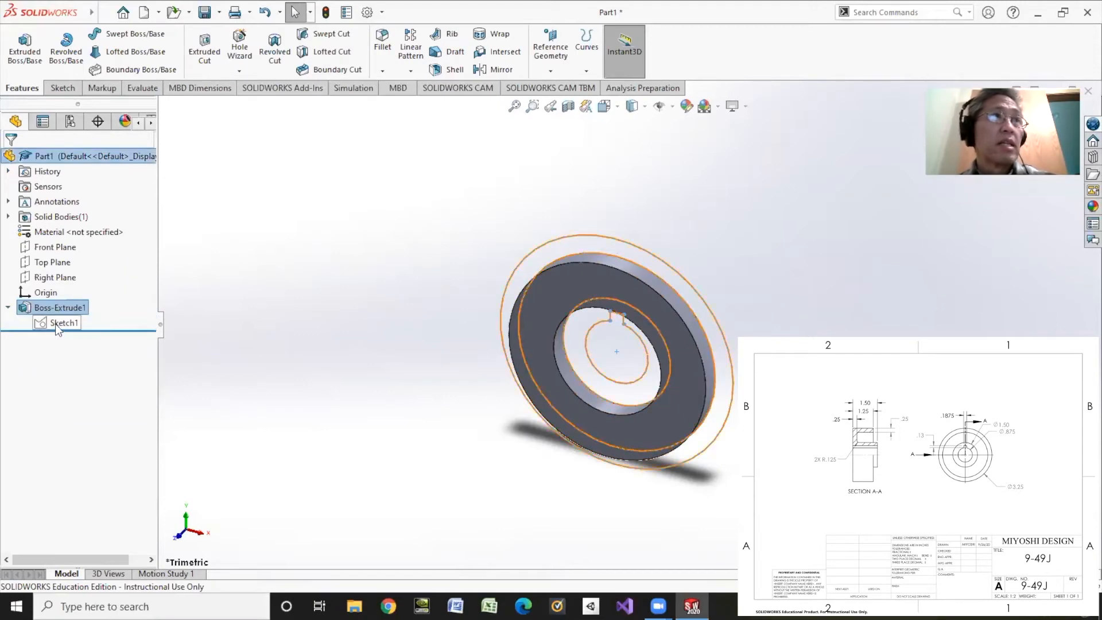
click(58, 323)
click(17, 56)
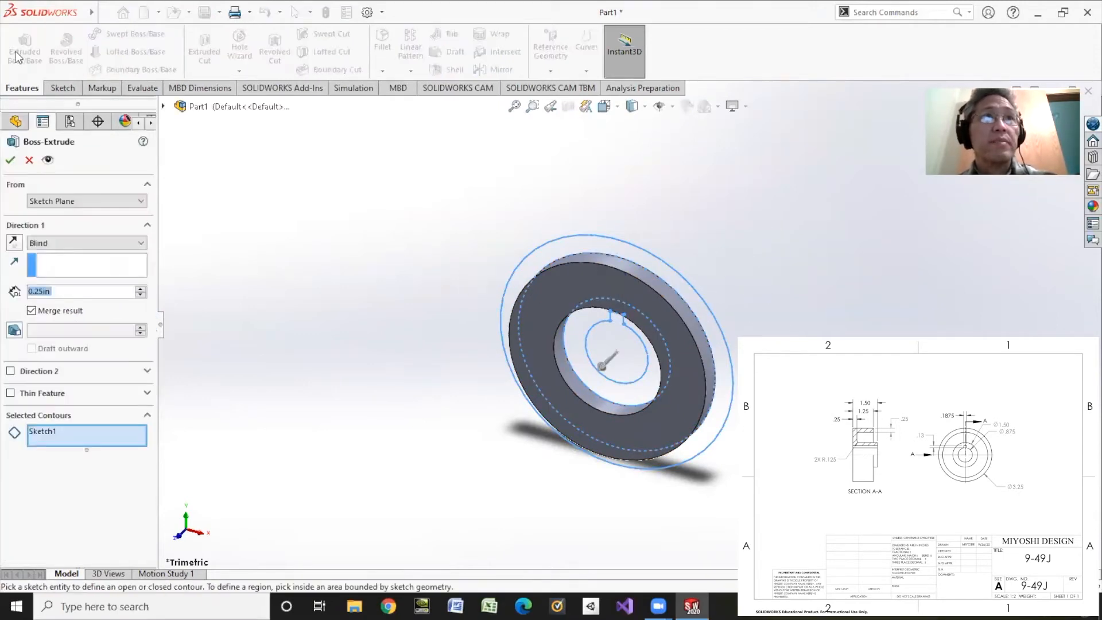
right_click(55, 429)
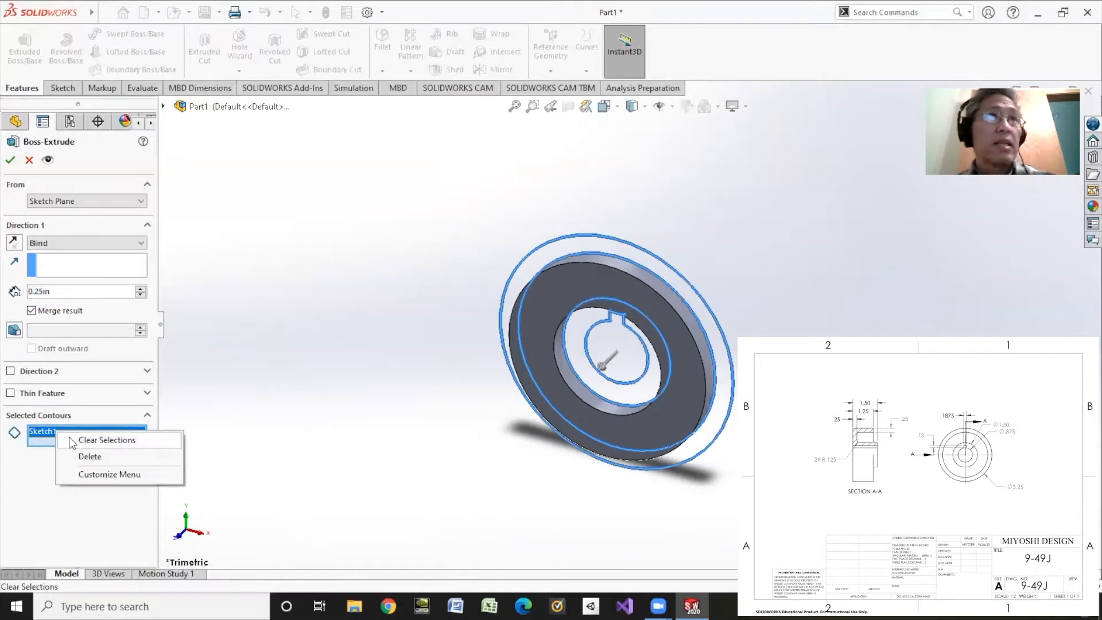
click(71, 441)
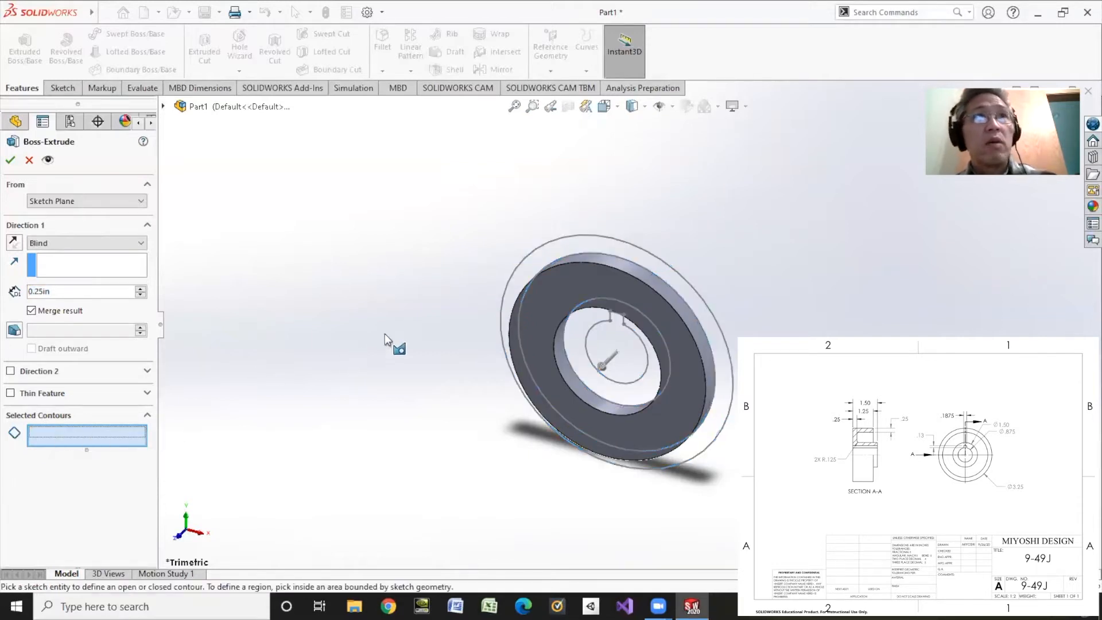
click(576, 360)
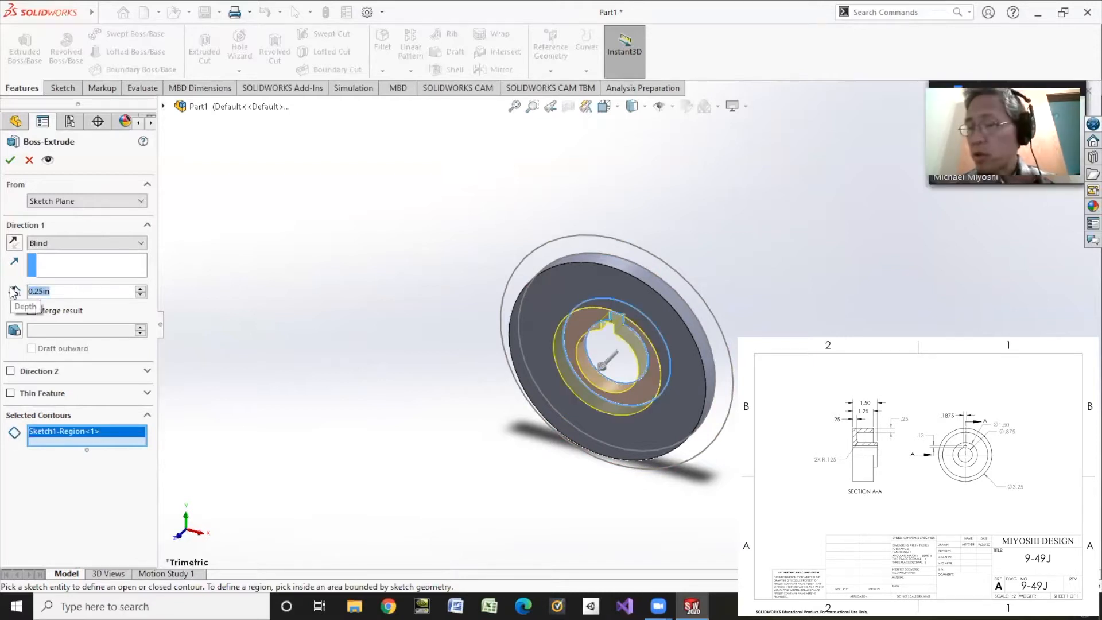
text(1.5)
key(Return)
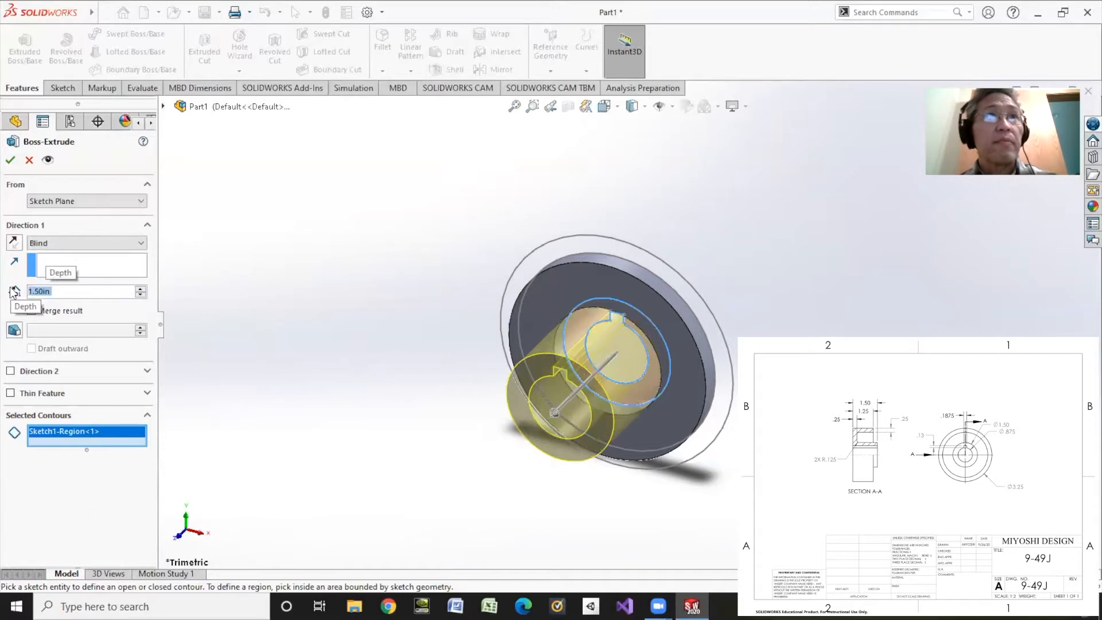
click(10, 160)
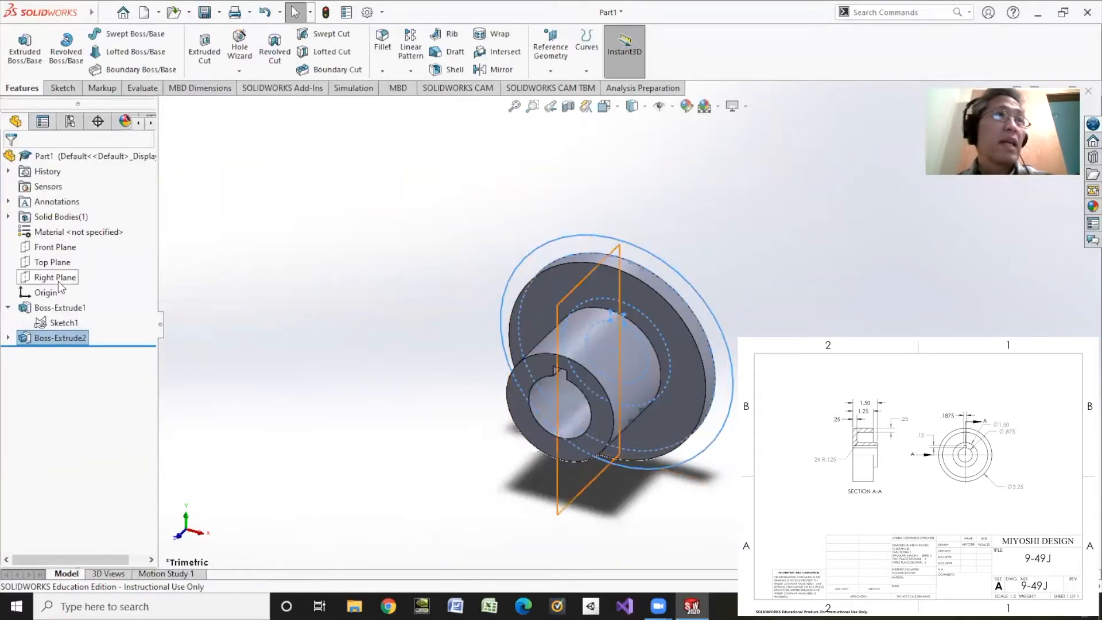
Reuse Sketch1 to extrude only the outer rim region between the 3.25 and 2.75 in circles to 1.25 in
click(8, 337)
click(58, 323)
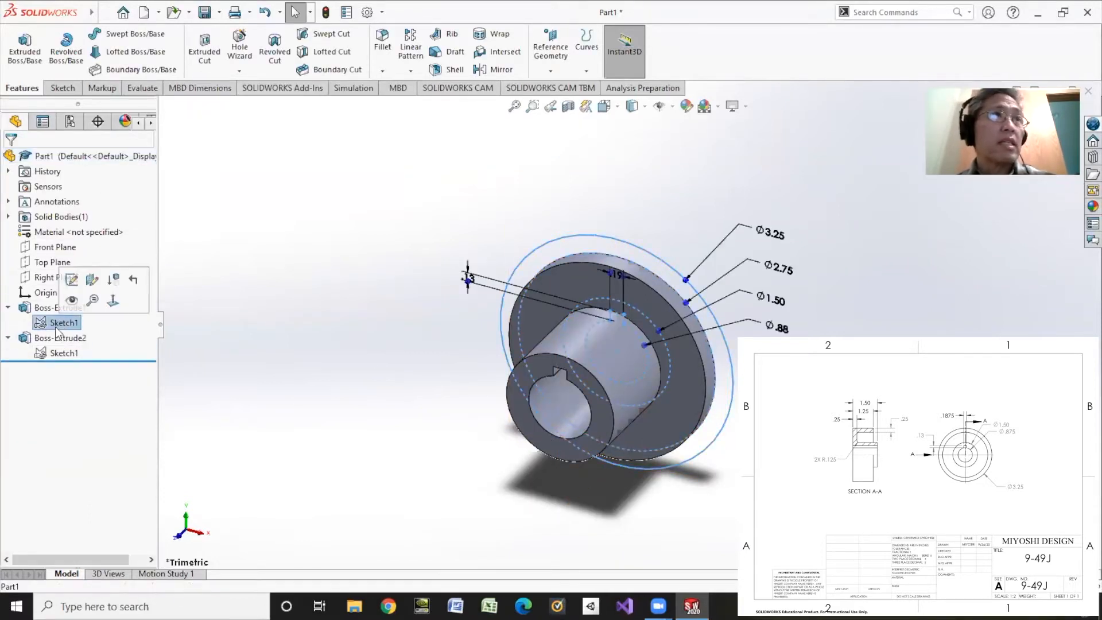
click(24, 58)
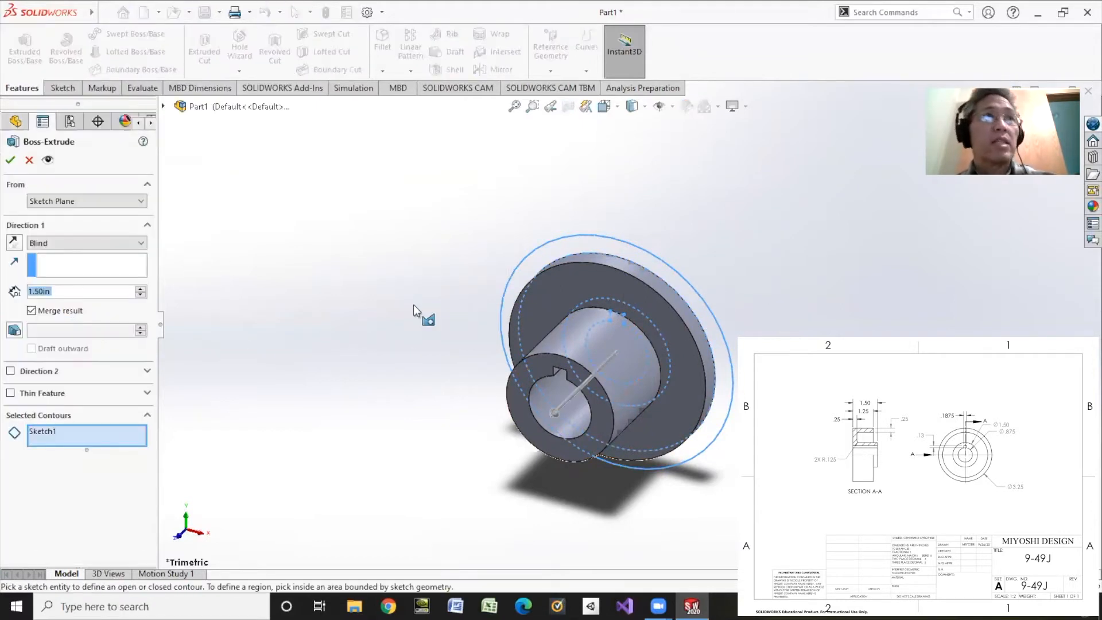
click(69, 431)
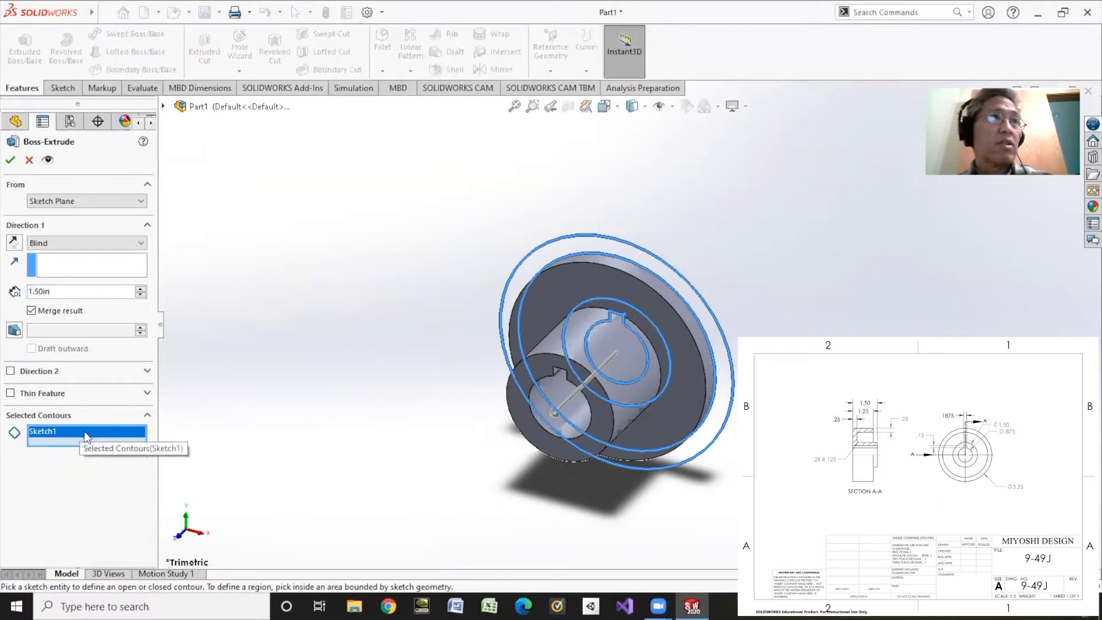
right_click(85, 435)
click(138, 444)
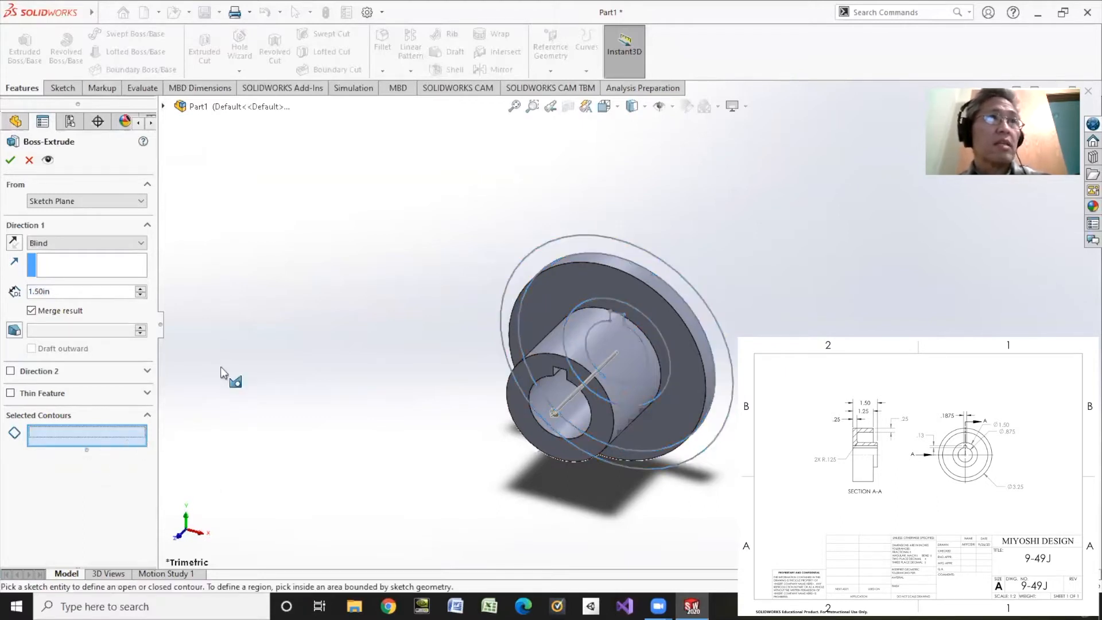
click(533, 266)
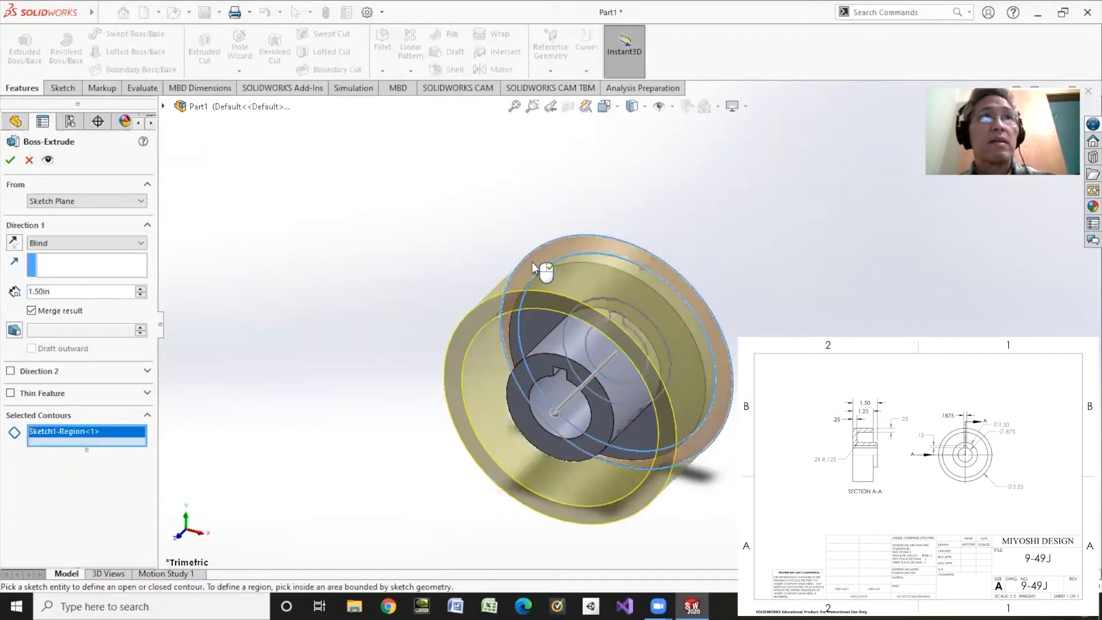
double_click(89, 293)
text(1.25)
key(Return)
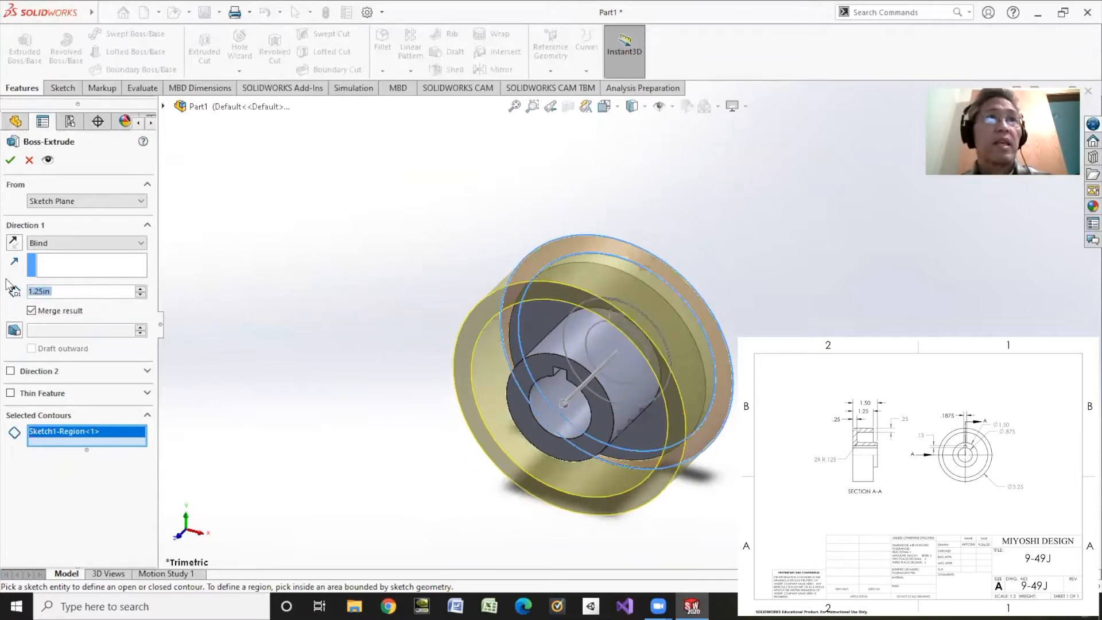
click(10, 160)
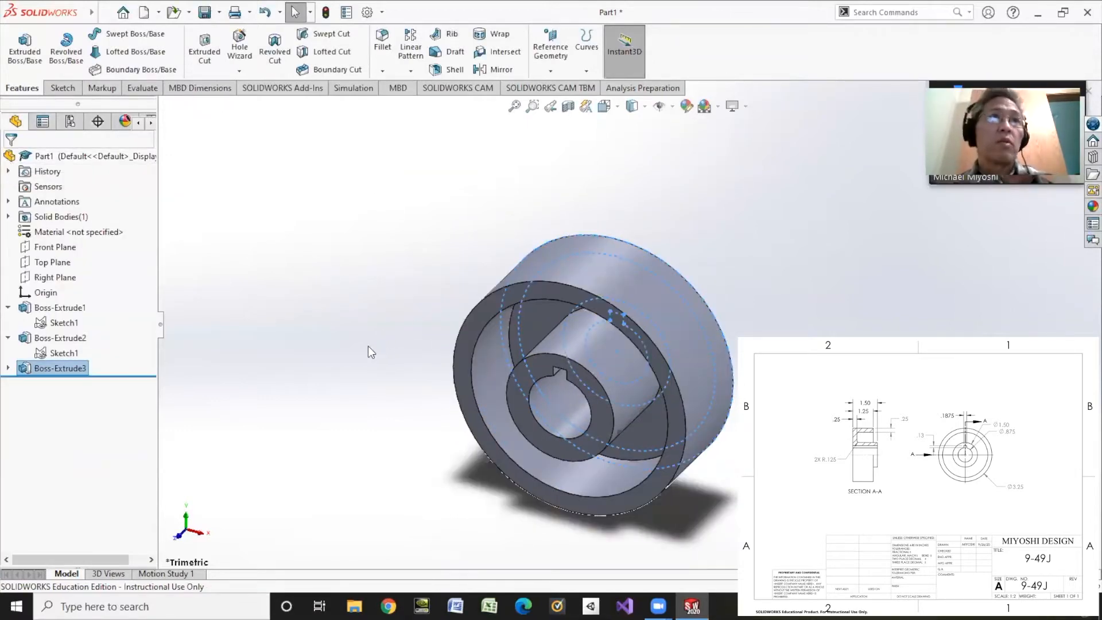
Fillet the two inner circular edges where the web meets the rim and the hub with a 0.125 in radius
click(382, 70)
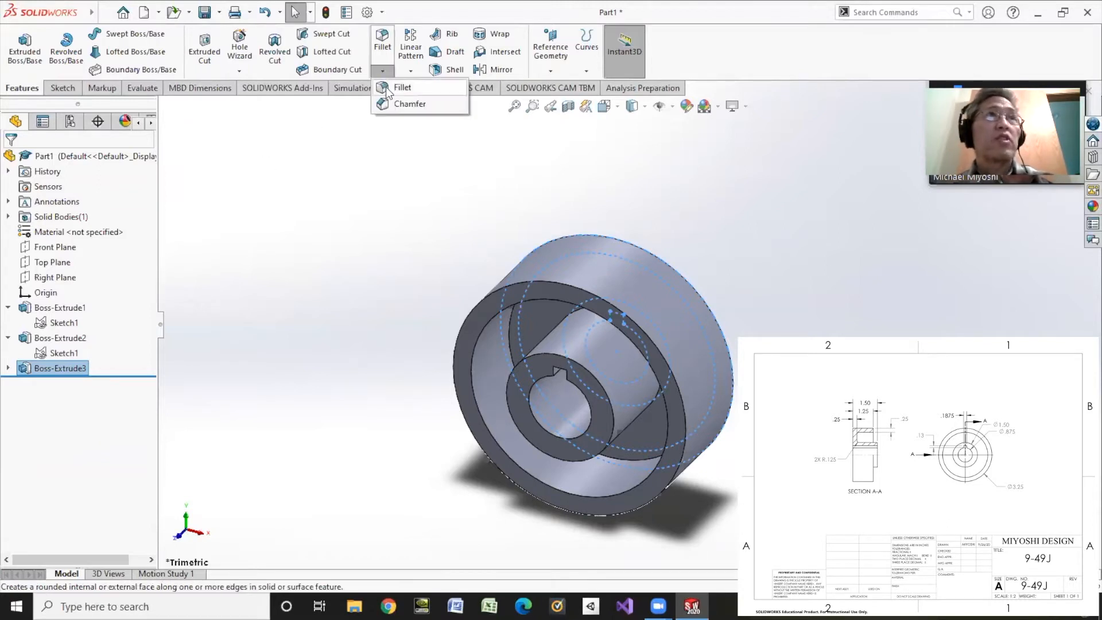
click(396, 84)
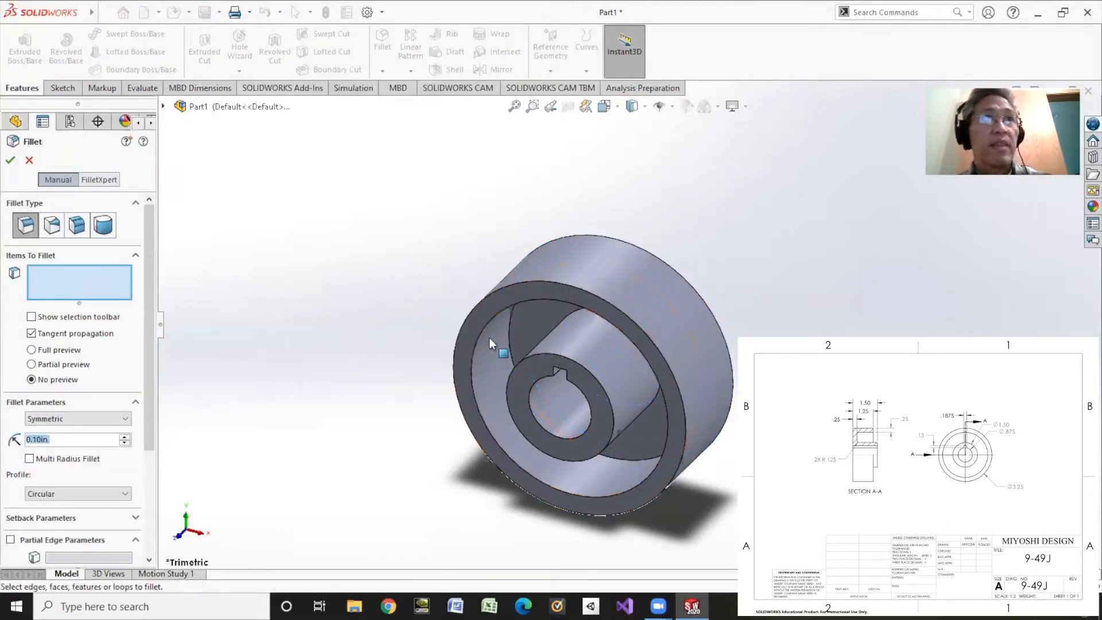
click(509, 333)
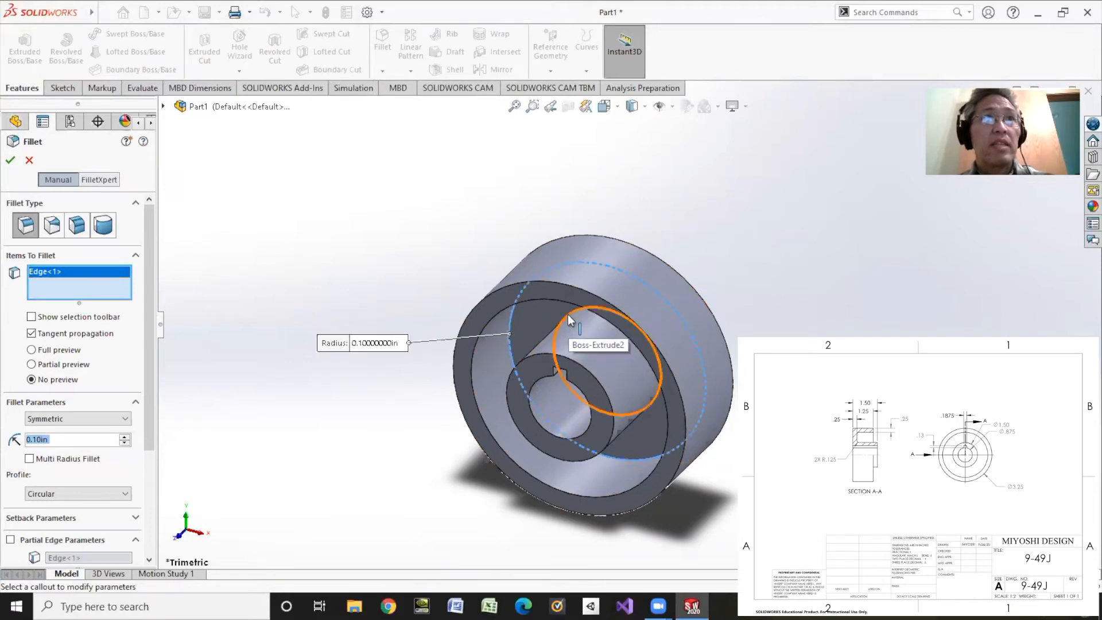
click(567, 314)
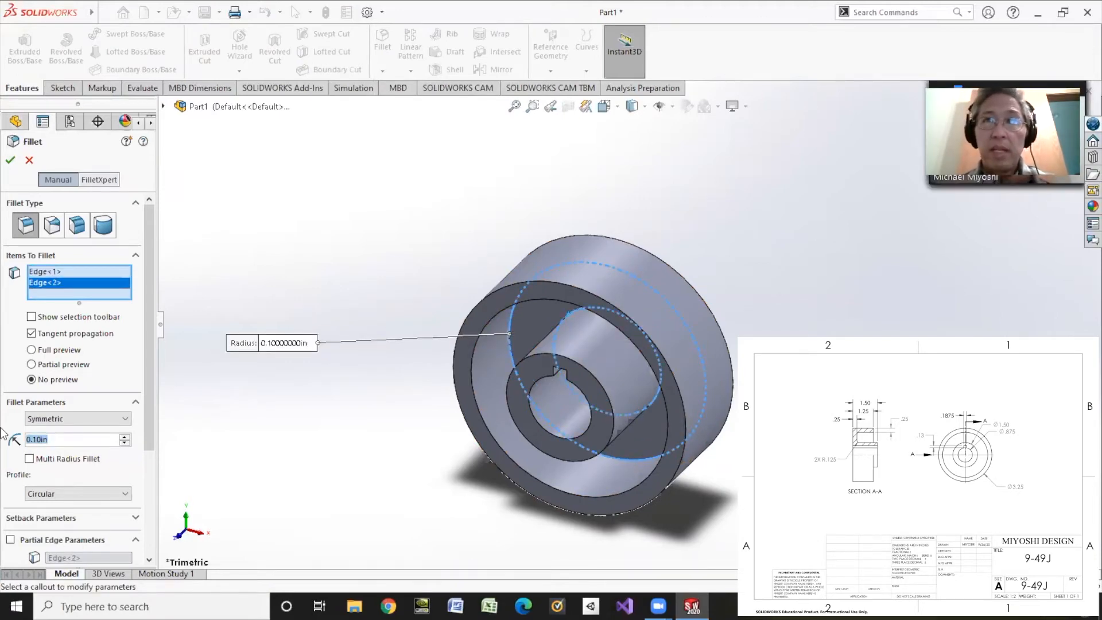
text(0.125)
key(Return)
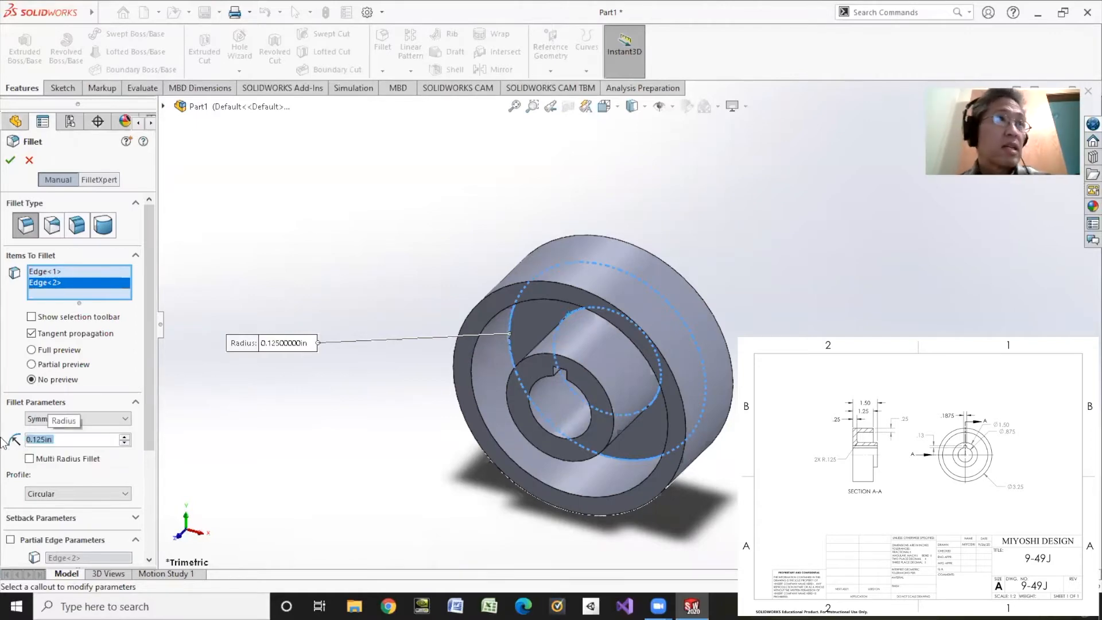
click(9, 161)
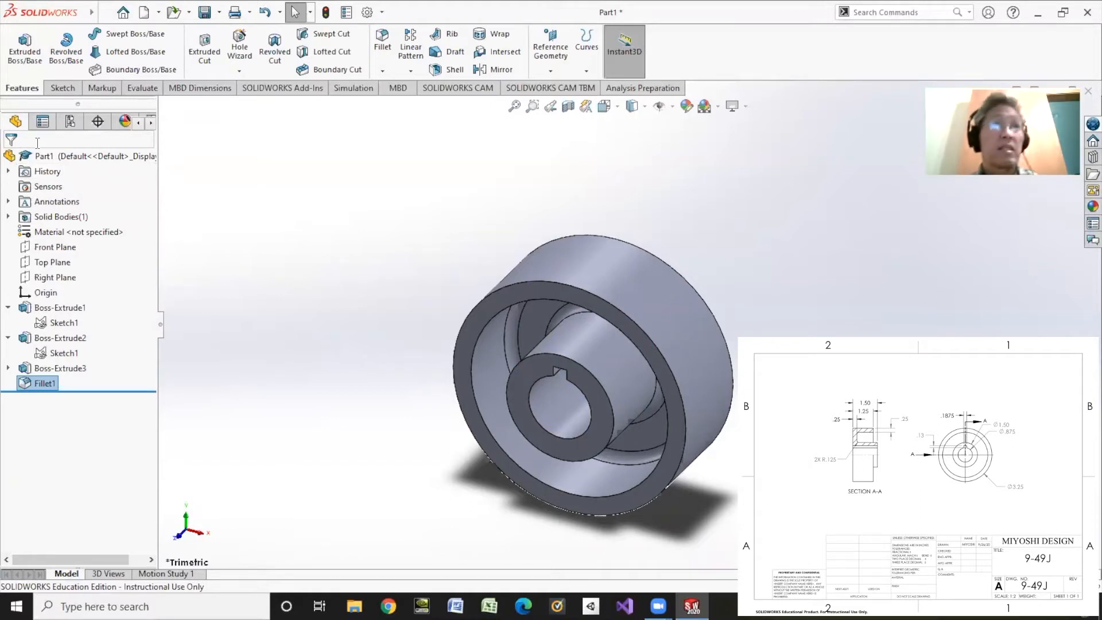
Save the part as 9-49J in the SolidWorks documents folder
click(104, 13)
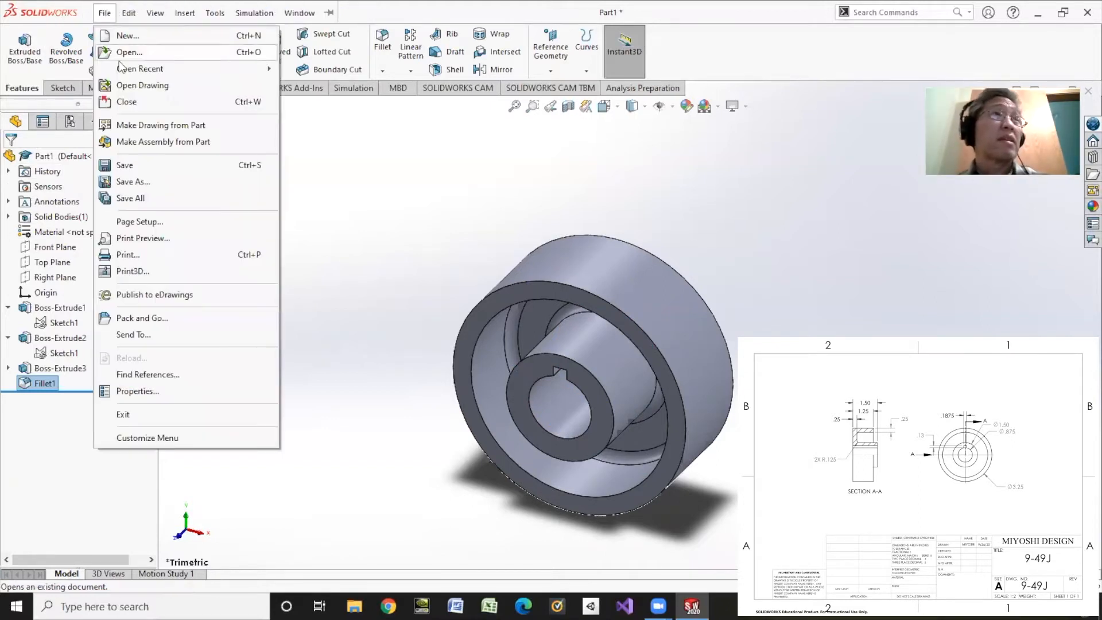
click(118, 164)
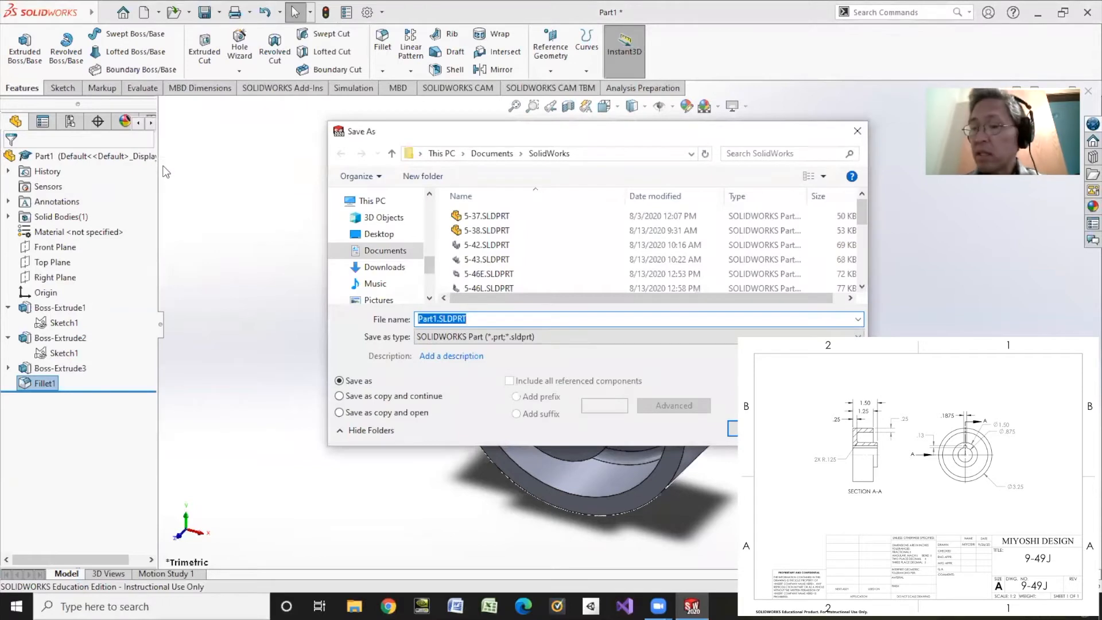
text(9-49)
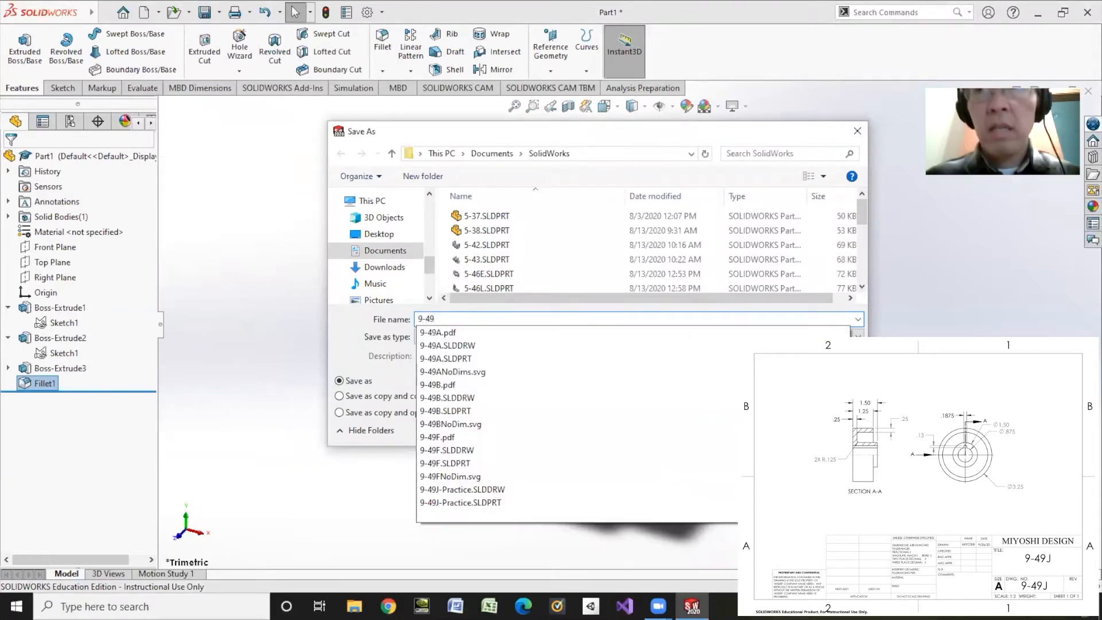
text(J)
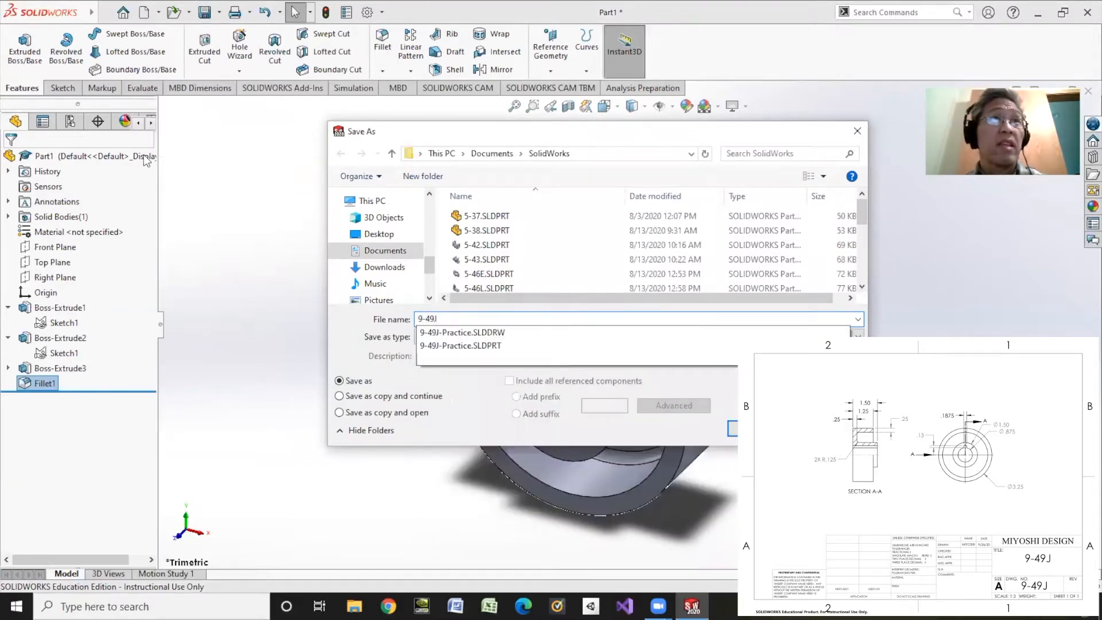
key(Return)
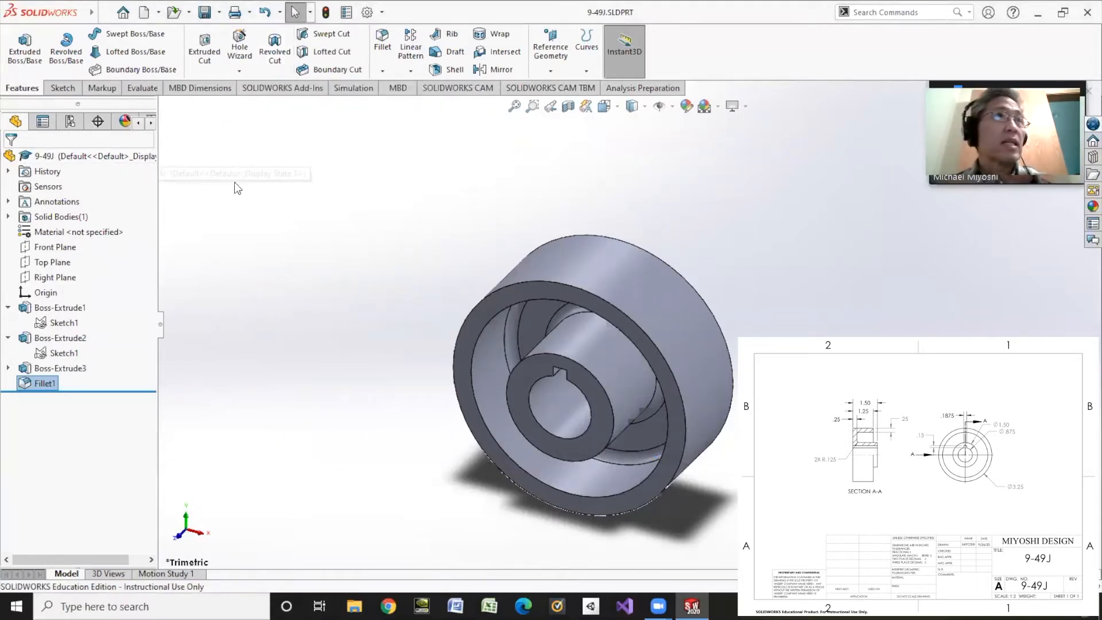
Make a drawing from the part on a standard A (ANSI) Landscape sheet with the sheet format displayed
click(159, 13)
click(172, 49)
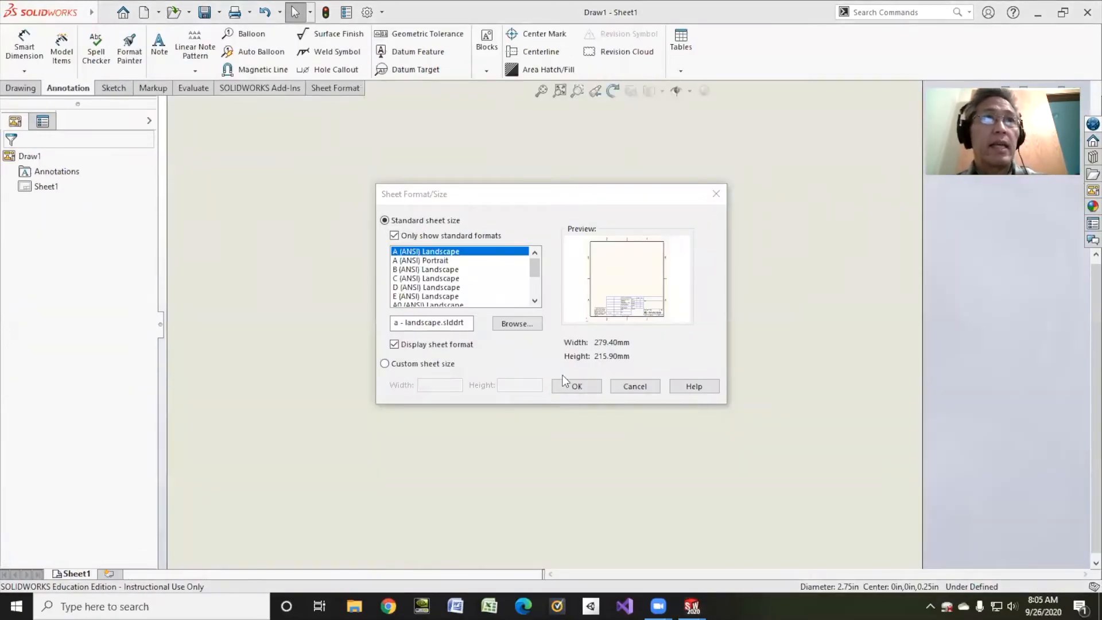
click(566, 383)
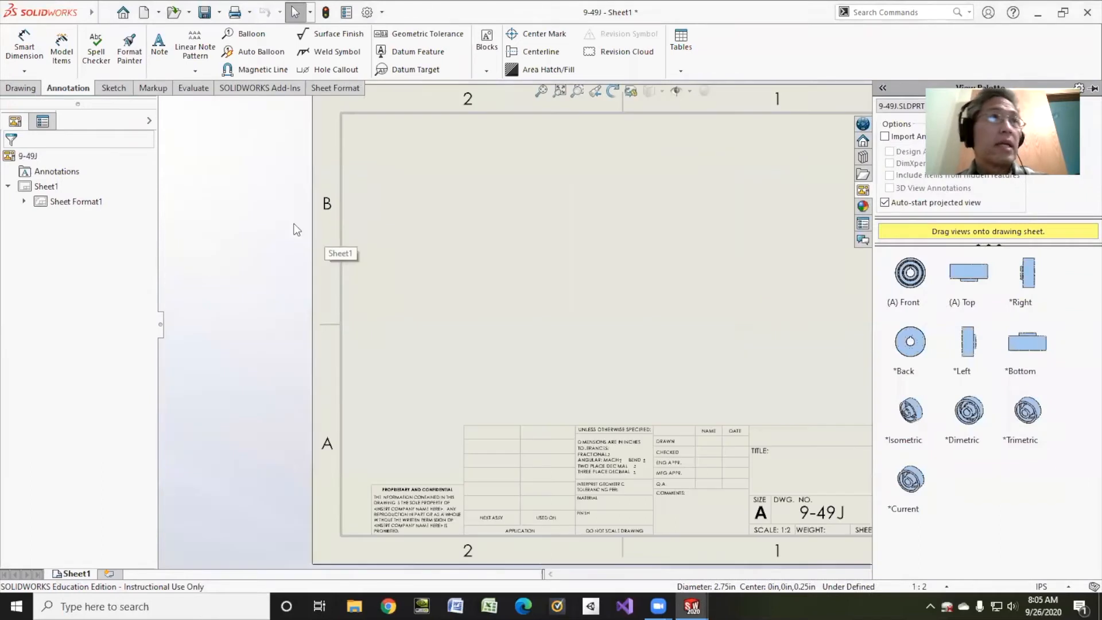
Place the front view of 9-49J on the right half of the sheet with hidden lines visible and no projected views
click(21, 88)
click(16, 48)
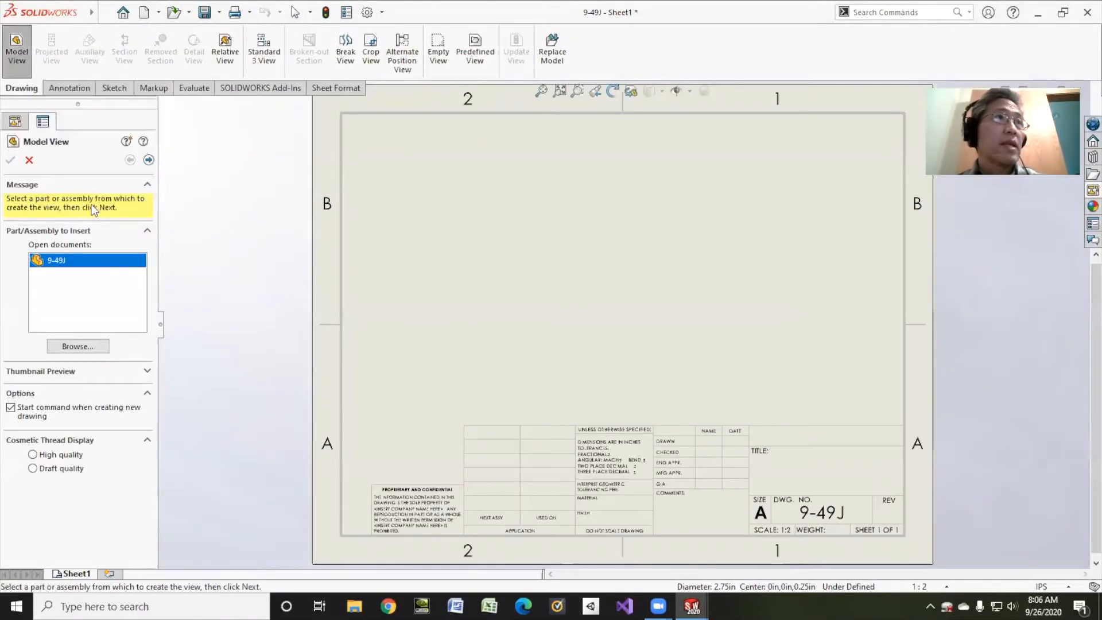
click(148, 161)
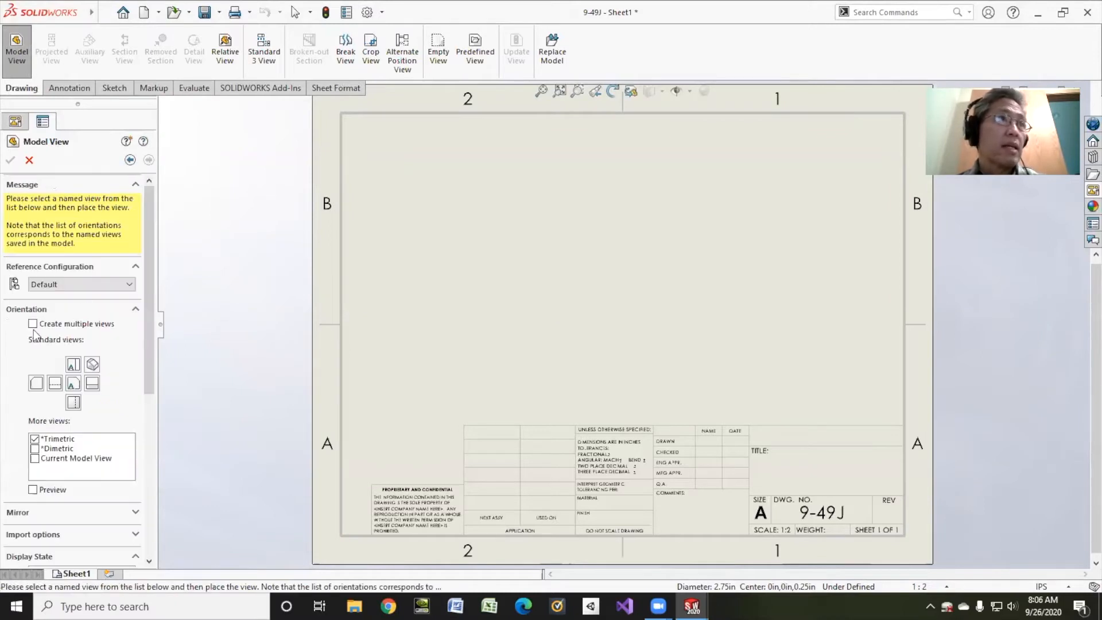
click(74, 385)
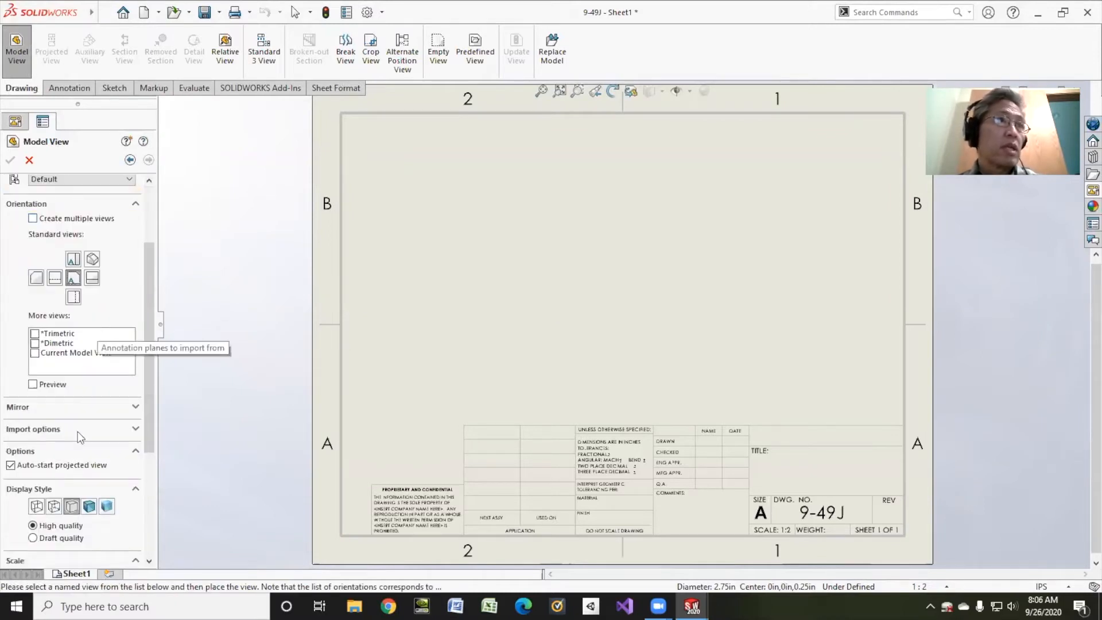
scroll(91, 471, down, 3)
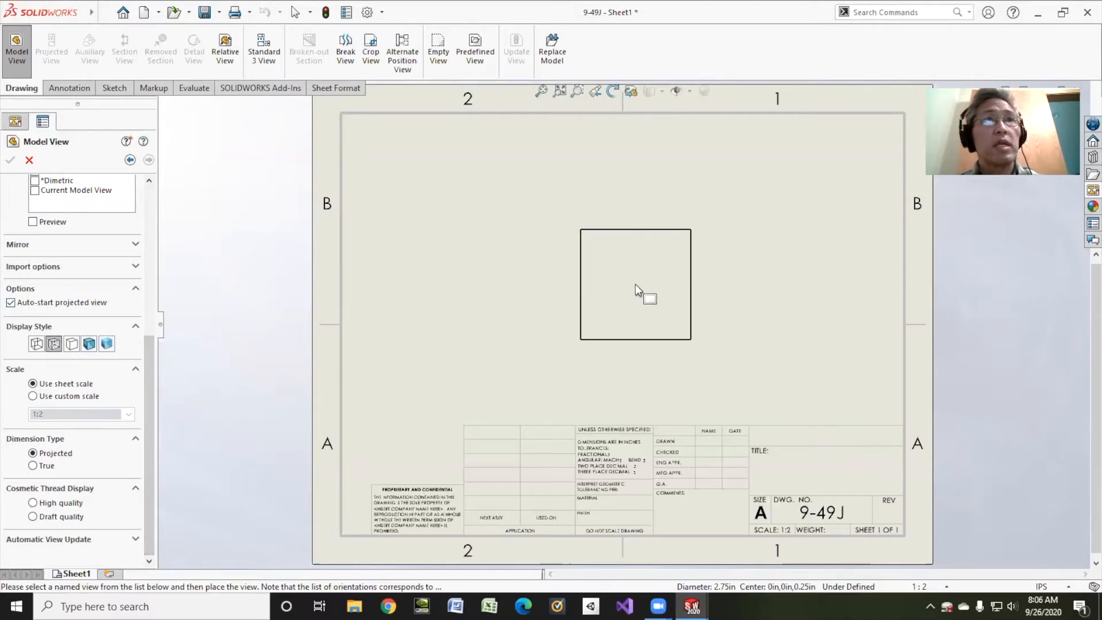
click(702, 287)
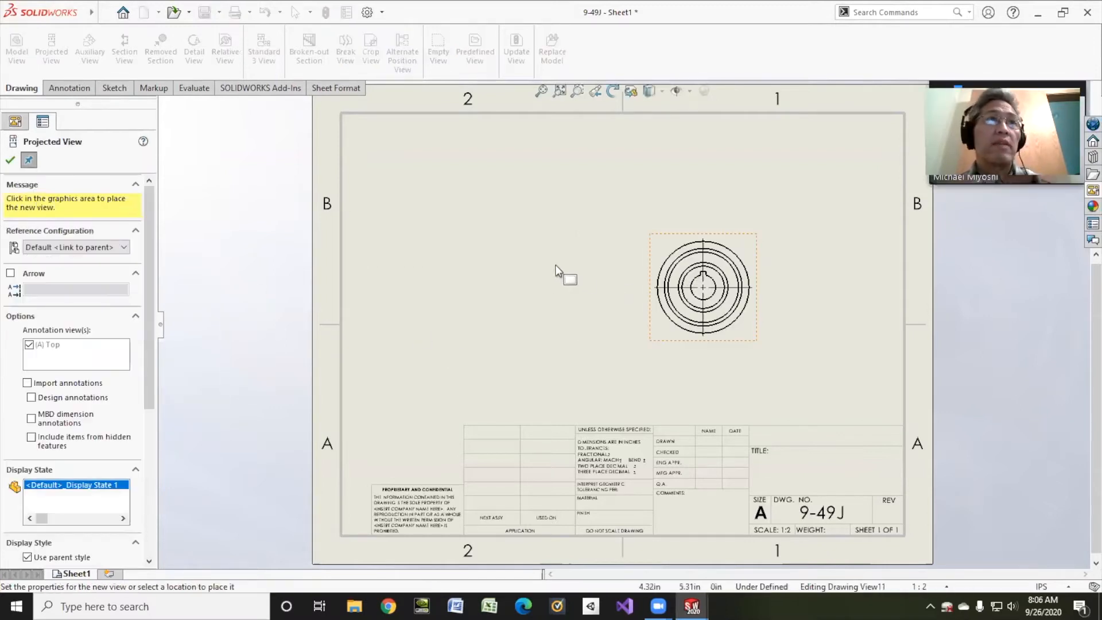
click(9, 162)
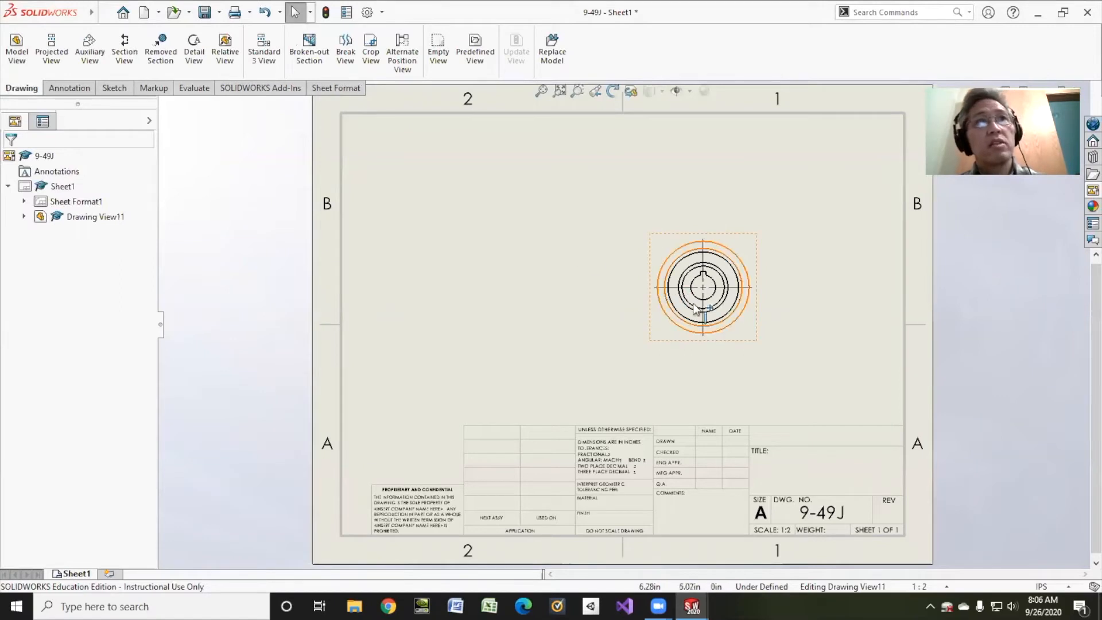
Remove the tangent edges from the front view
right_click(661, 243)
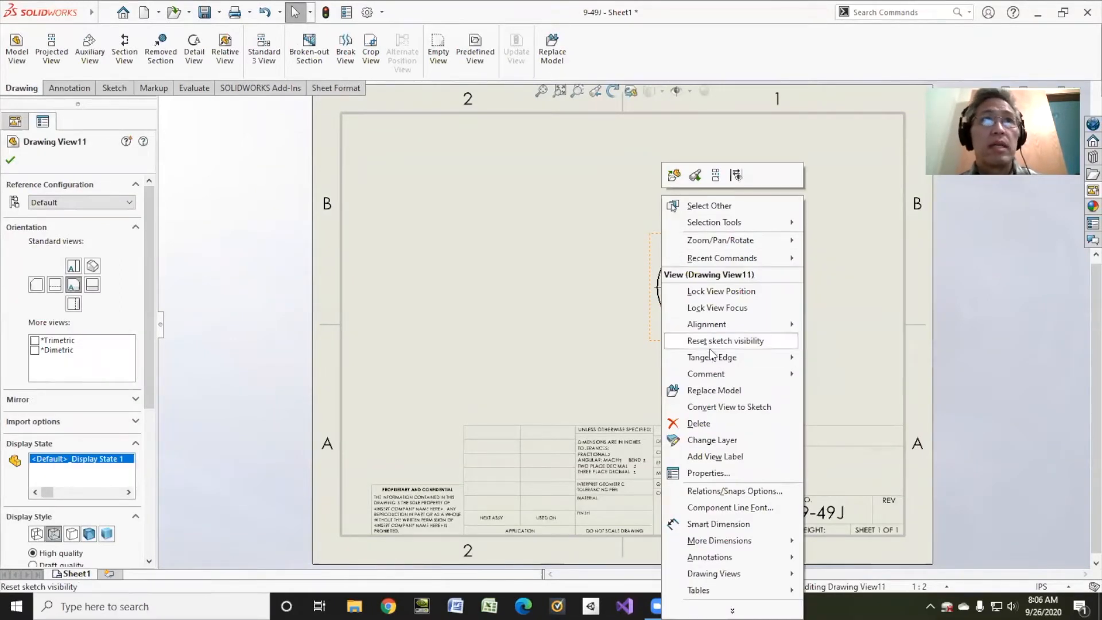
mouse_move(717, 357)
click(586, 251)
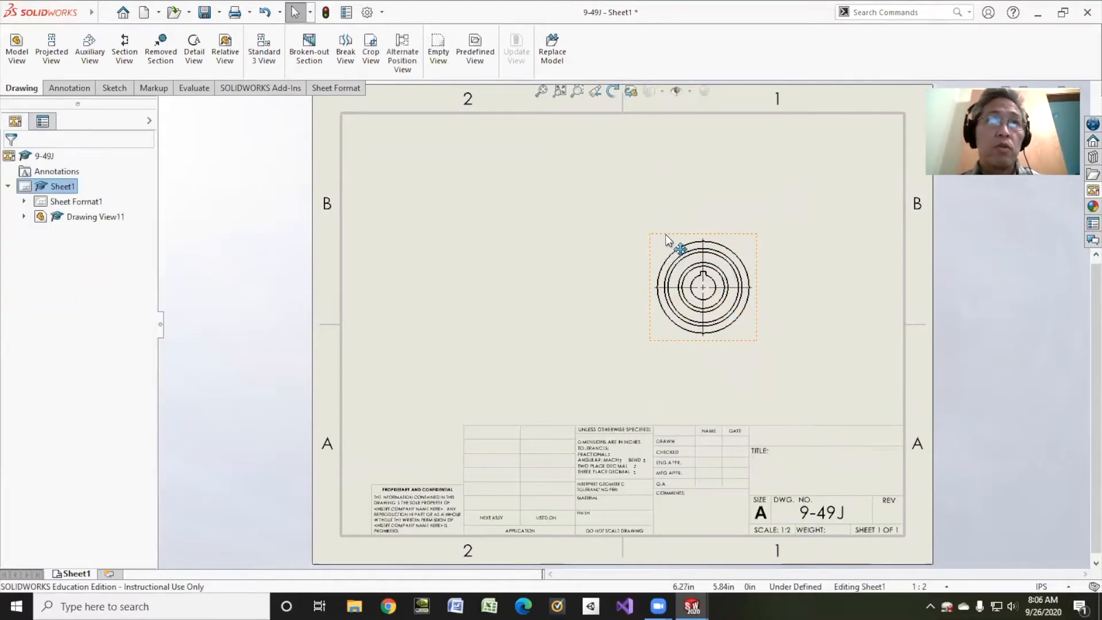
click(667, 240)
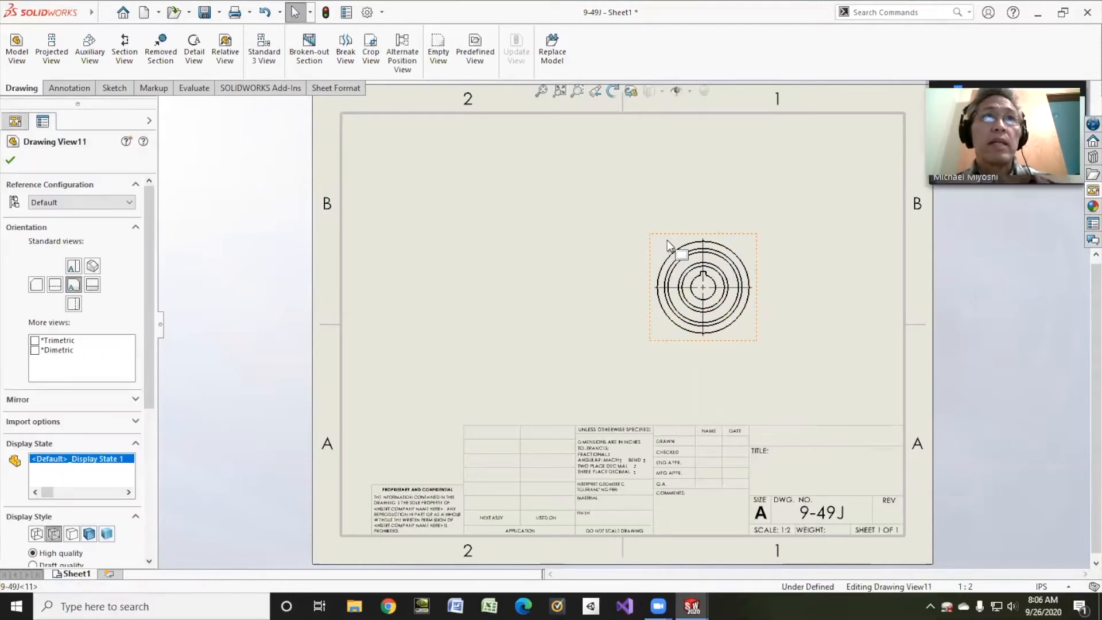
right_click(666, 240)
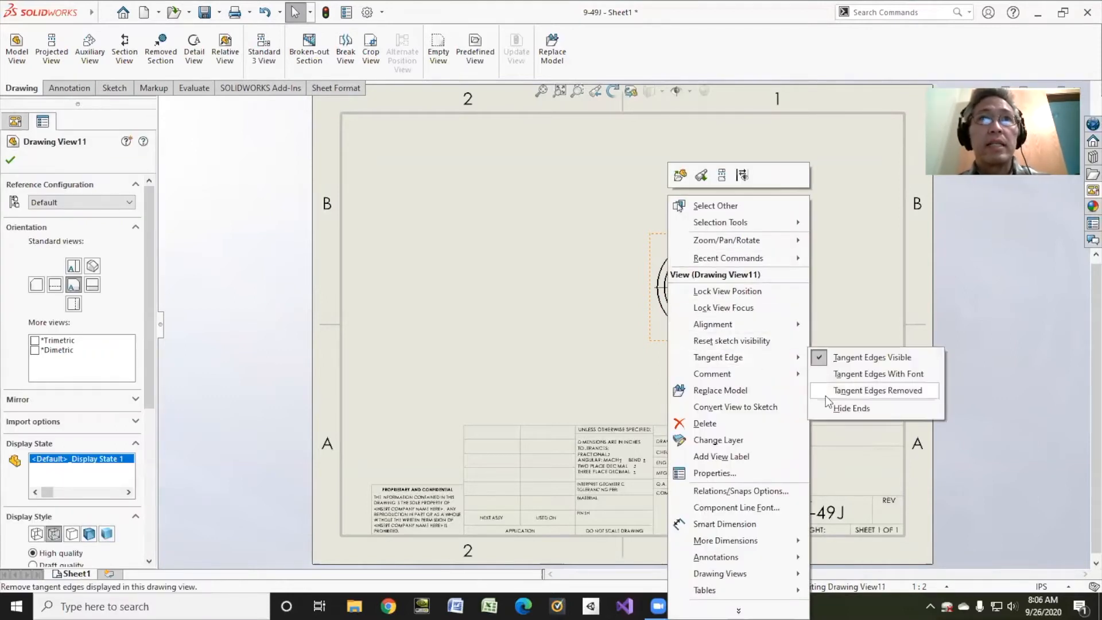
click(829, 390)
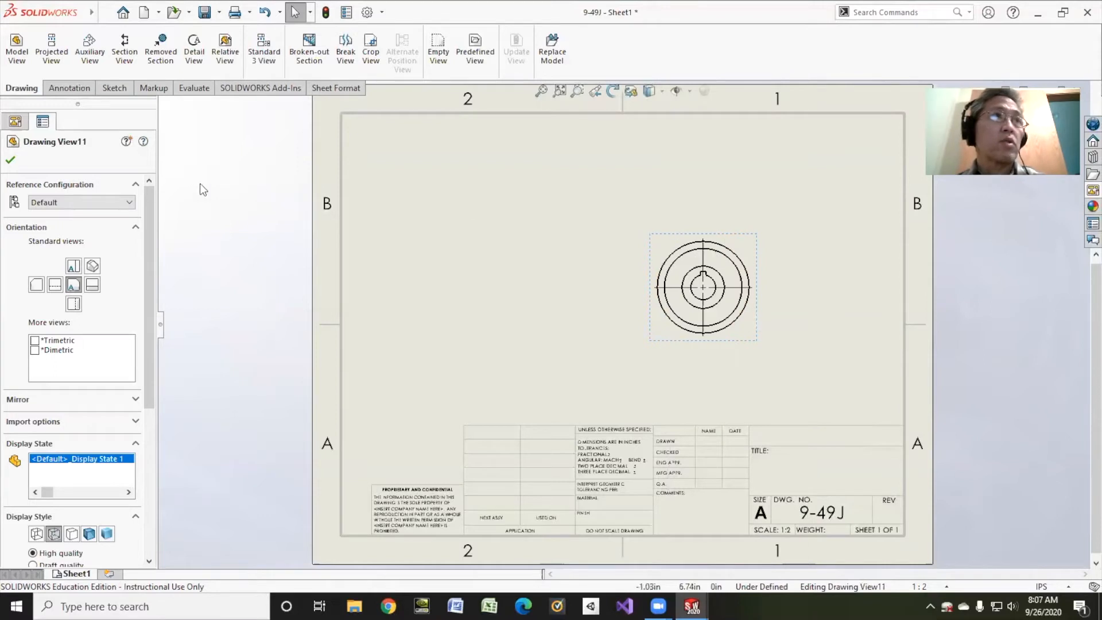
click(125, 57)
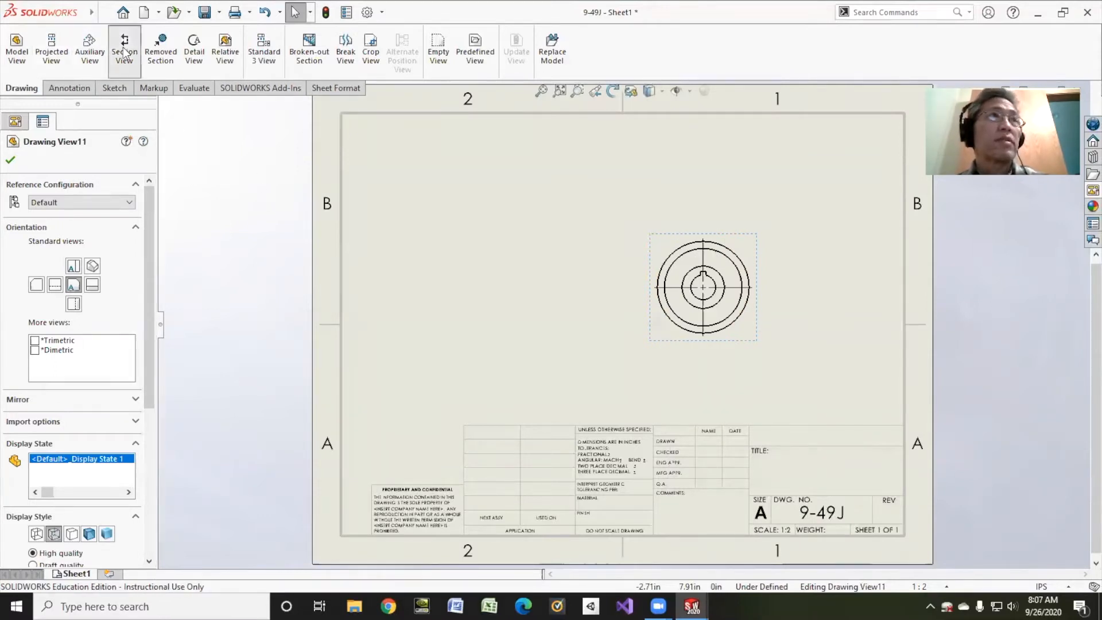
click(94, 181)
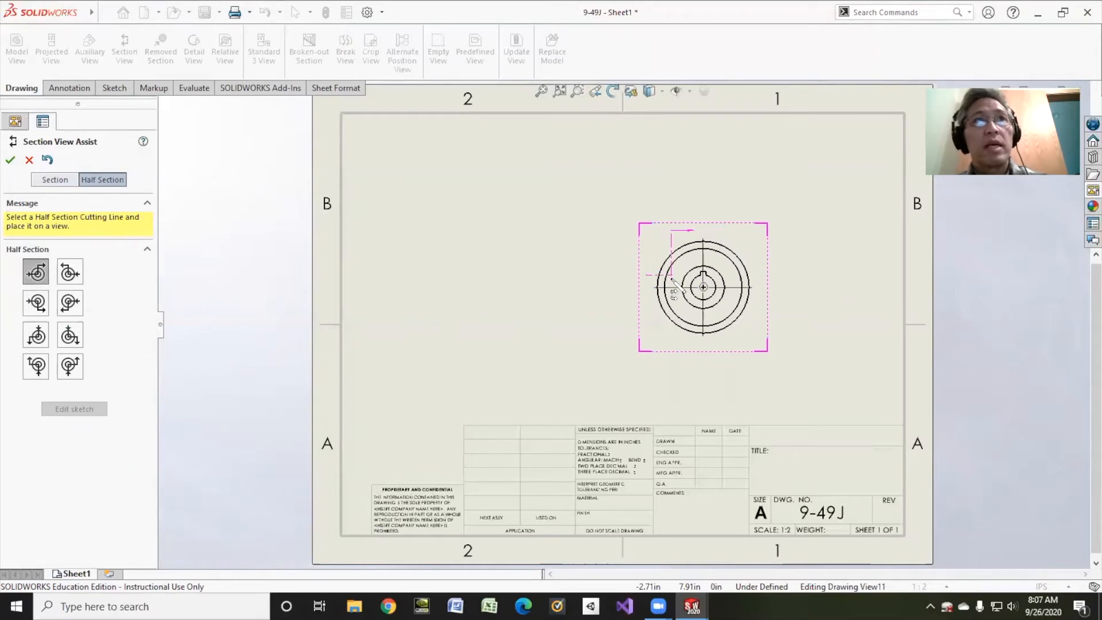
click(724, 308)
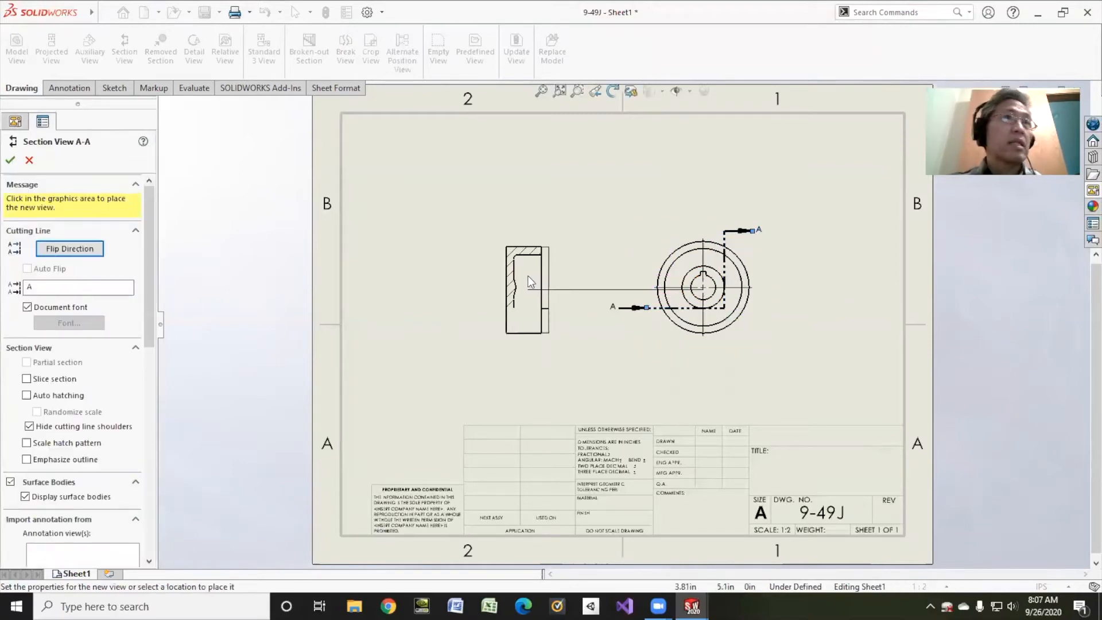
key(Escape)
Create a half section view through the center of the front view, place it to the left, and label it A
click(128, 45)
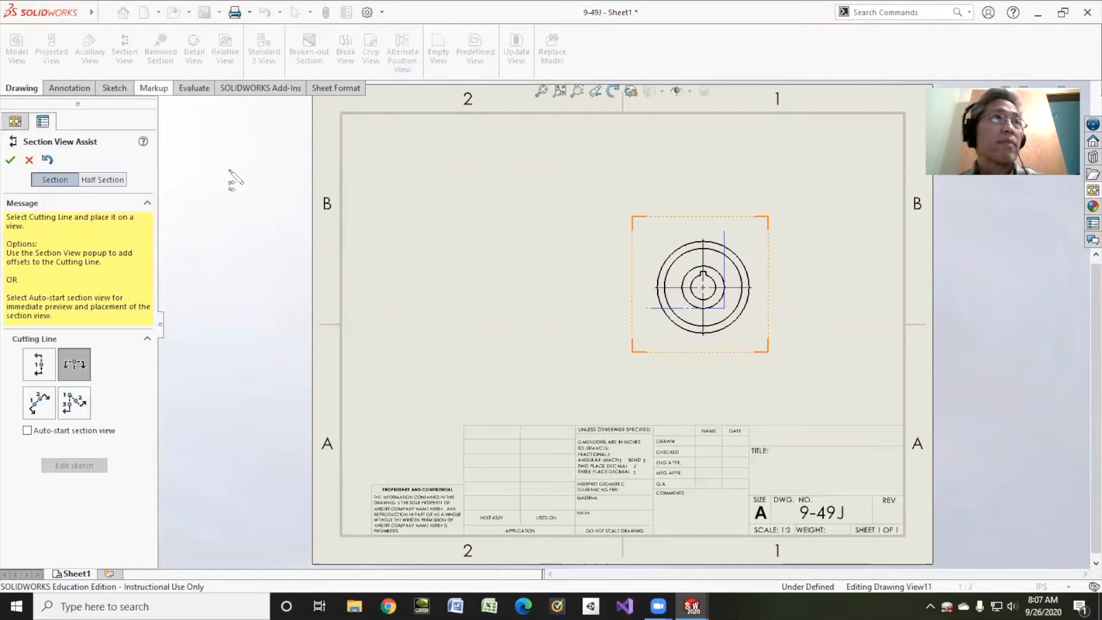
click(106, 180)
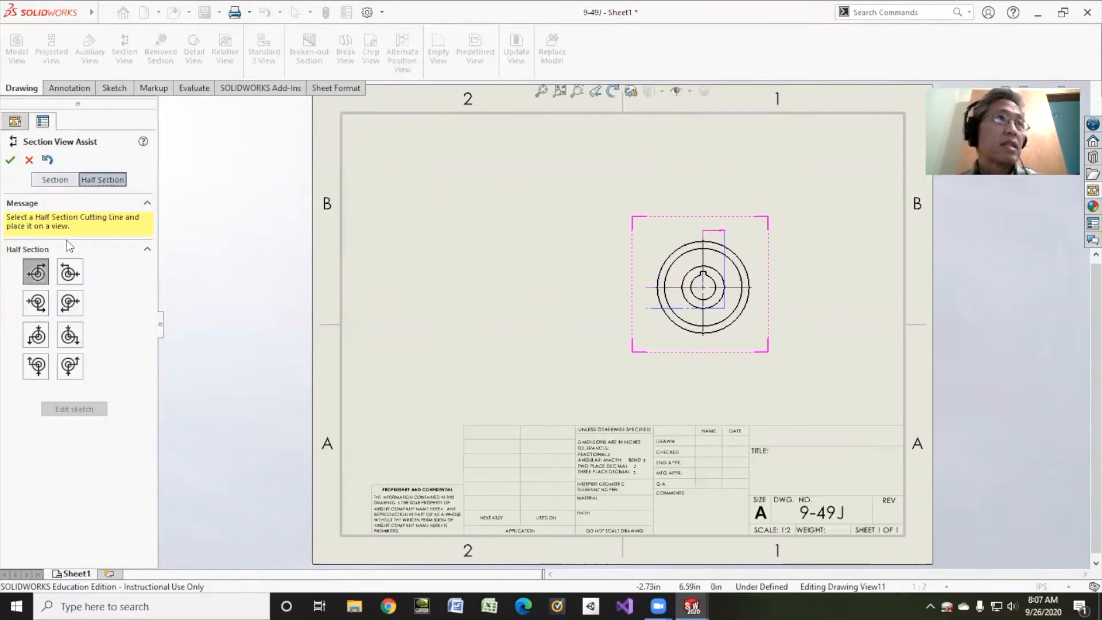
click(703, 287)
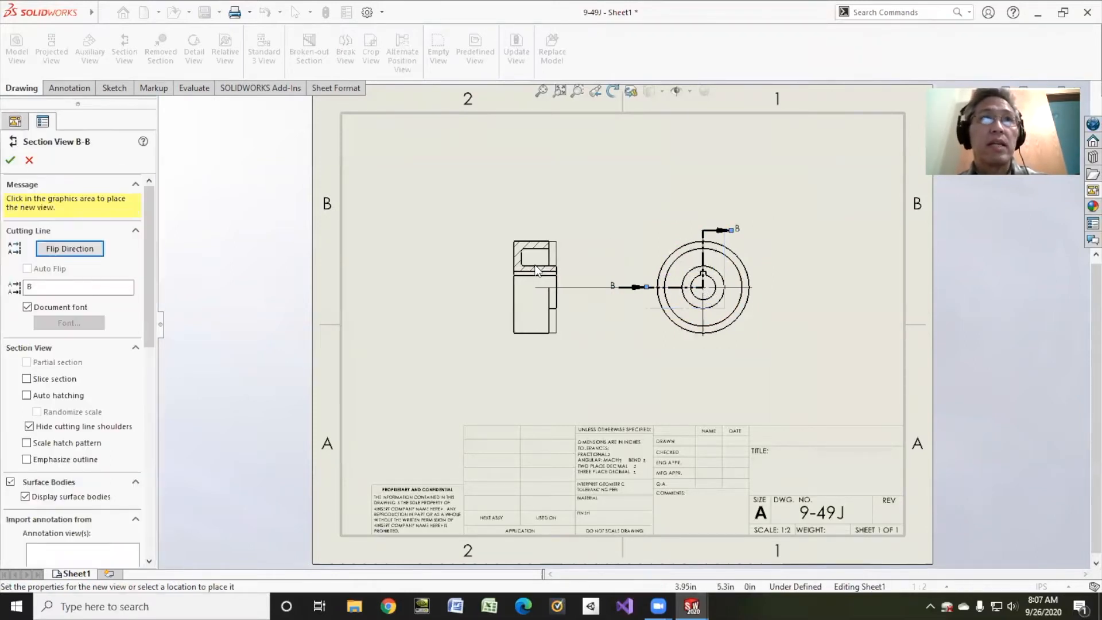
click(539, 261)
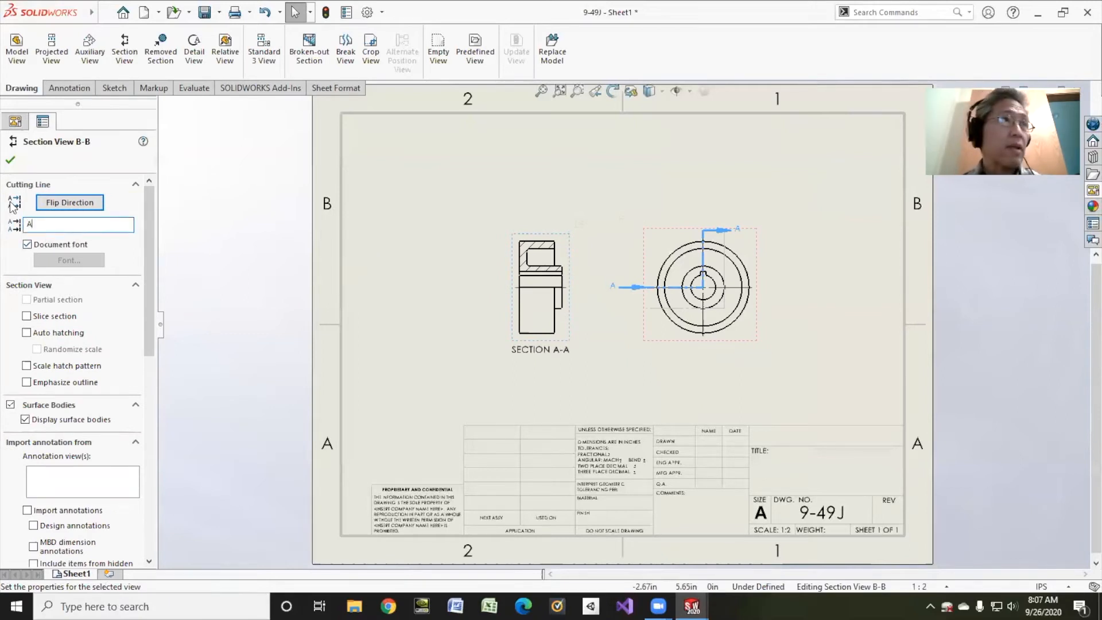
click(60, 202)
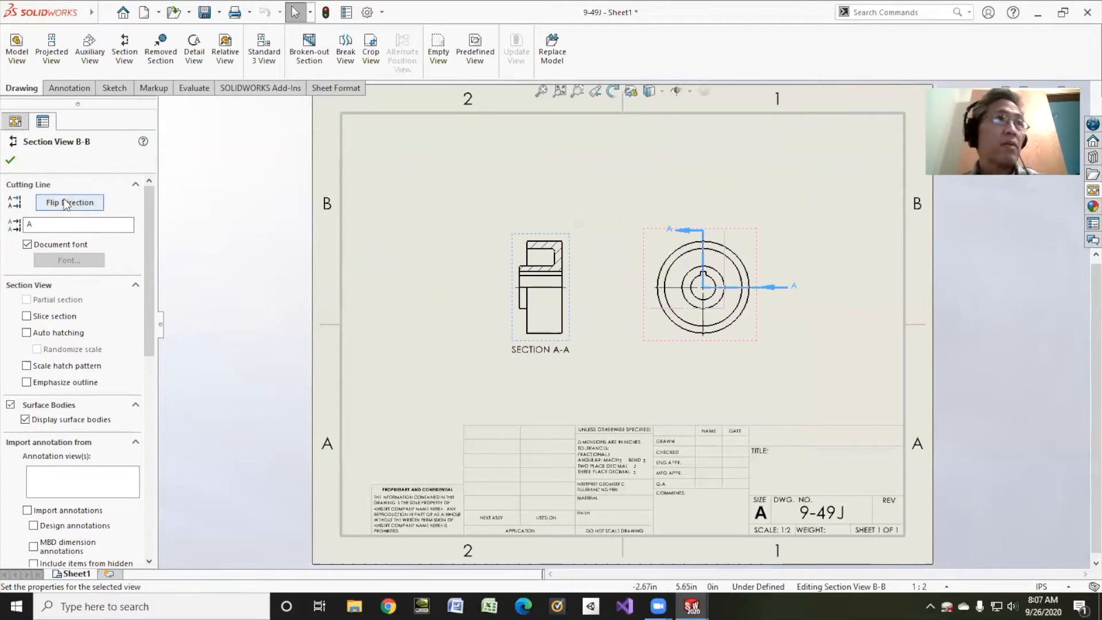
click(64, 202)
click(10, 160)
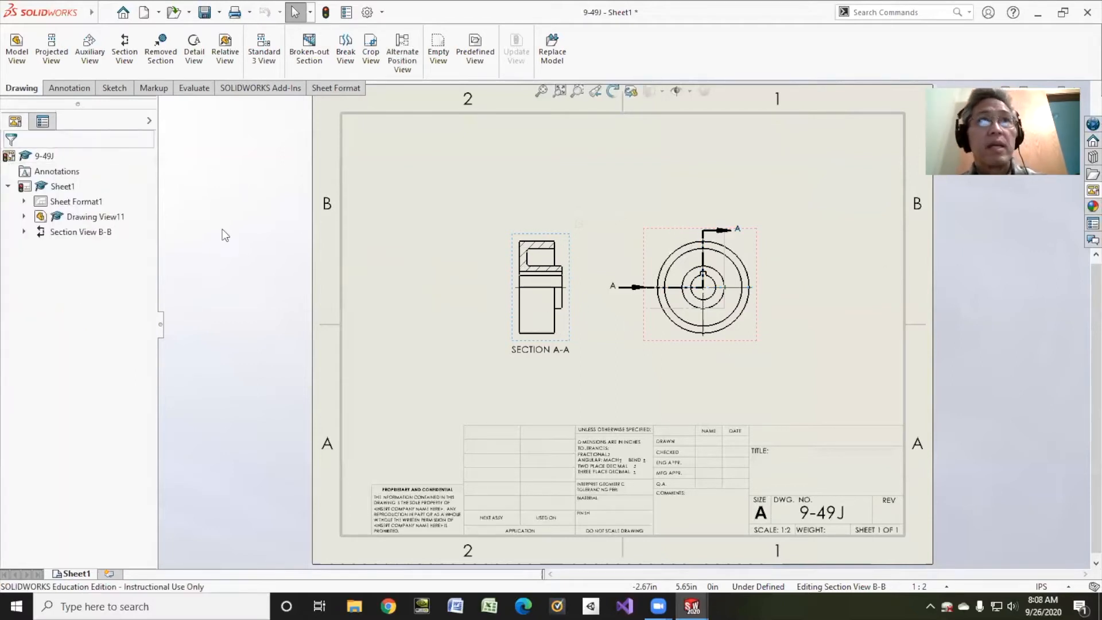
Delete the vertical and horizontal sketch lines of the abandoned cutting line from the front view
click(724, 272)
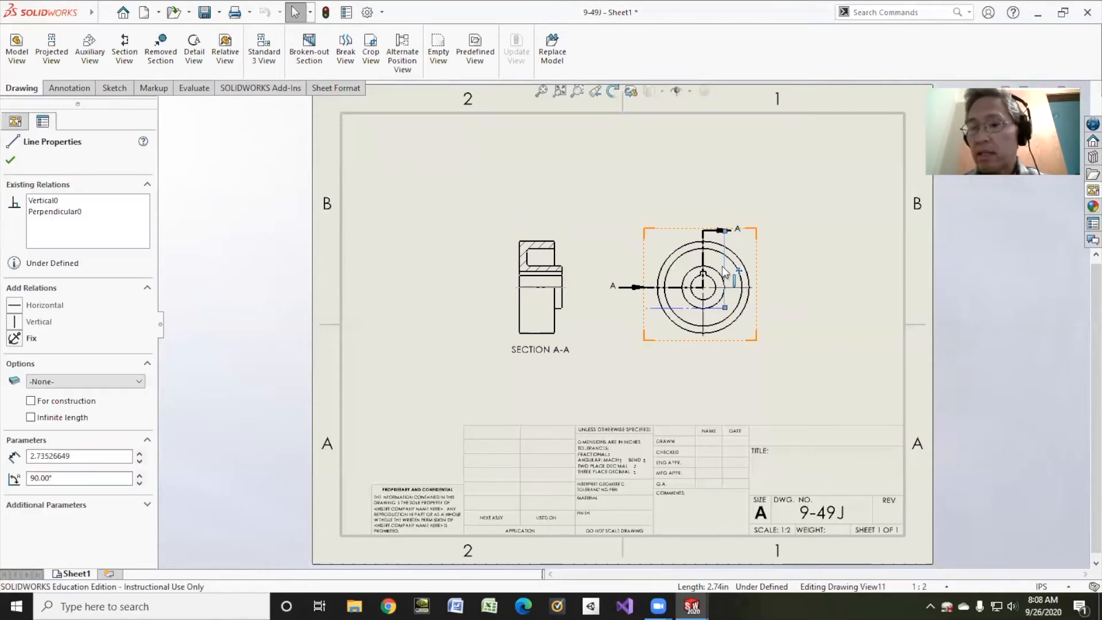
key(Delete)
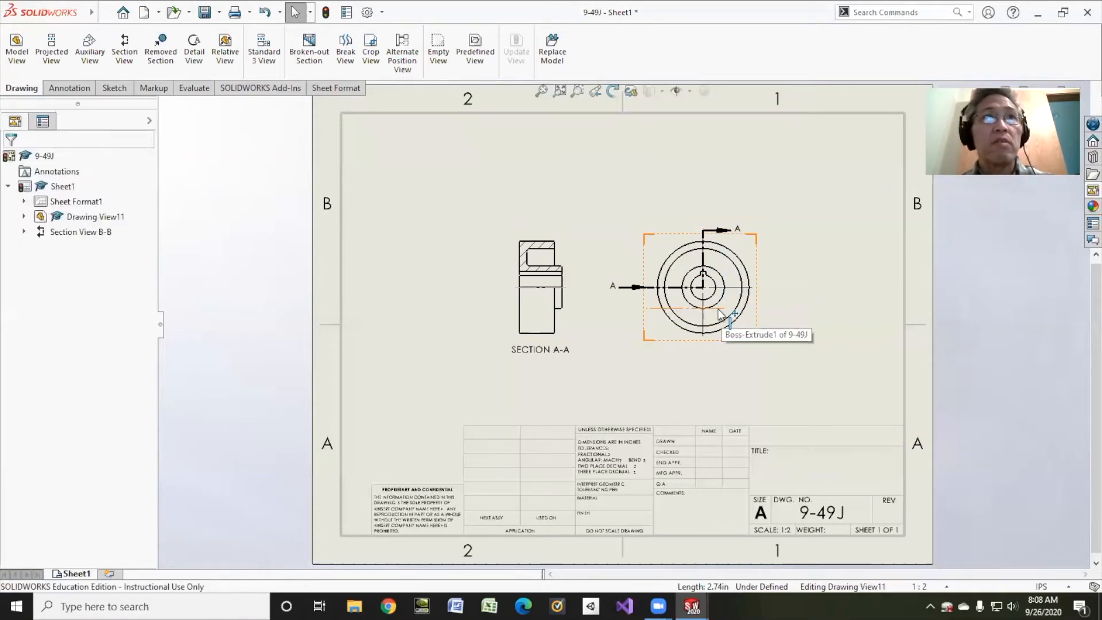
click(717, 309)
key(Delete)
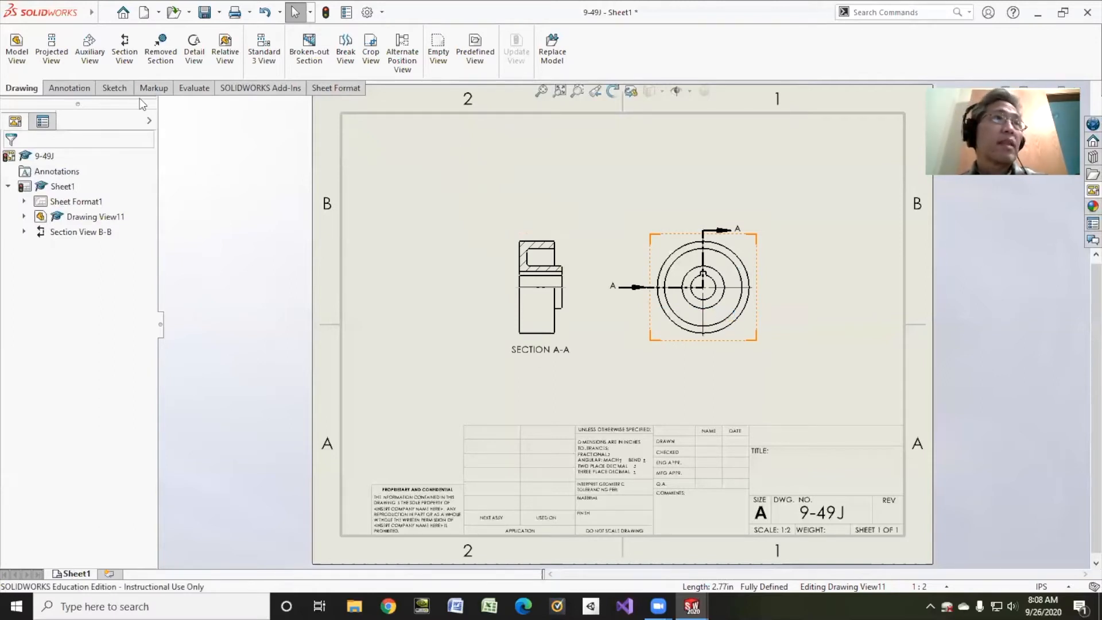
Insert the marked dimensions of the entire model into all drawing views
click(65, 90)
click(61, 56)
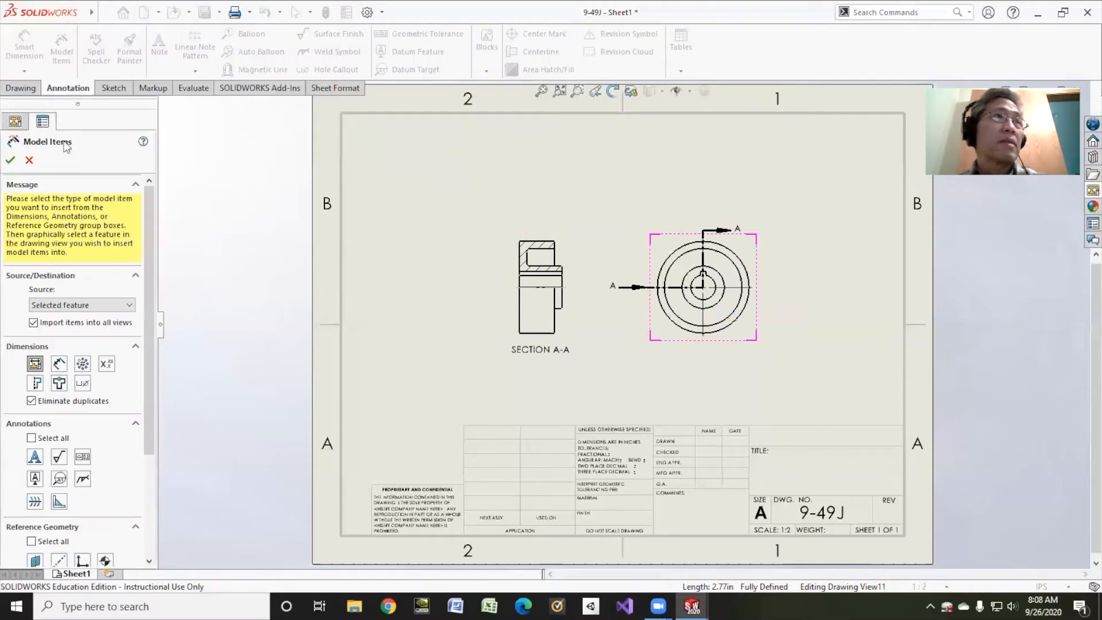
click(68, 304)
click(55, 324)
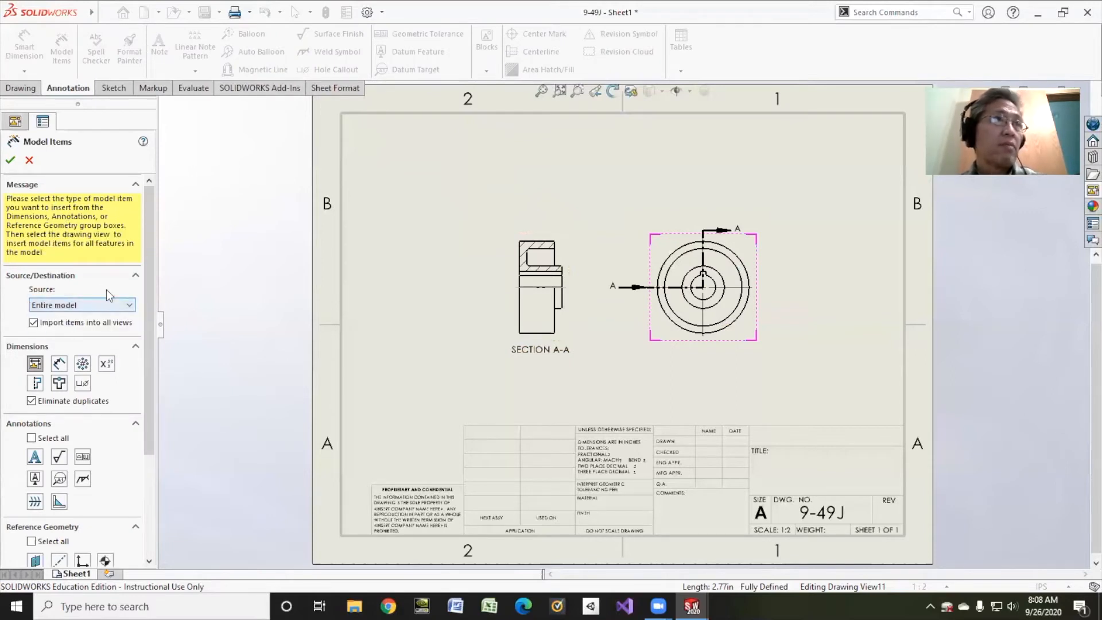
click(10, 161)
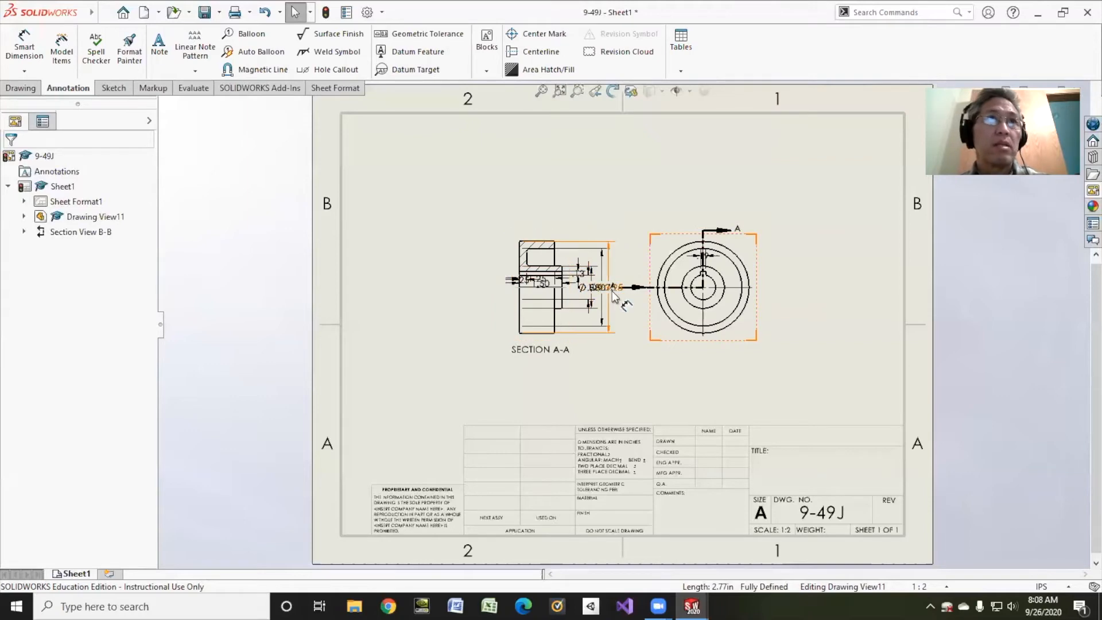
Move the keyway width dimension above the front view and set its precision to four decimal places
scroll(594, 267, up, 3)
scroll(617, 348, down, 7)
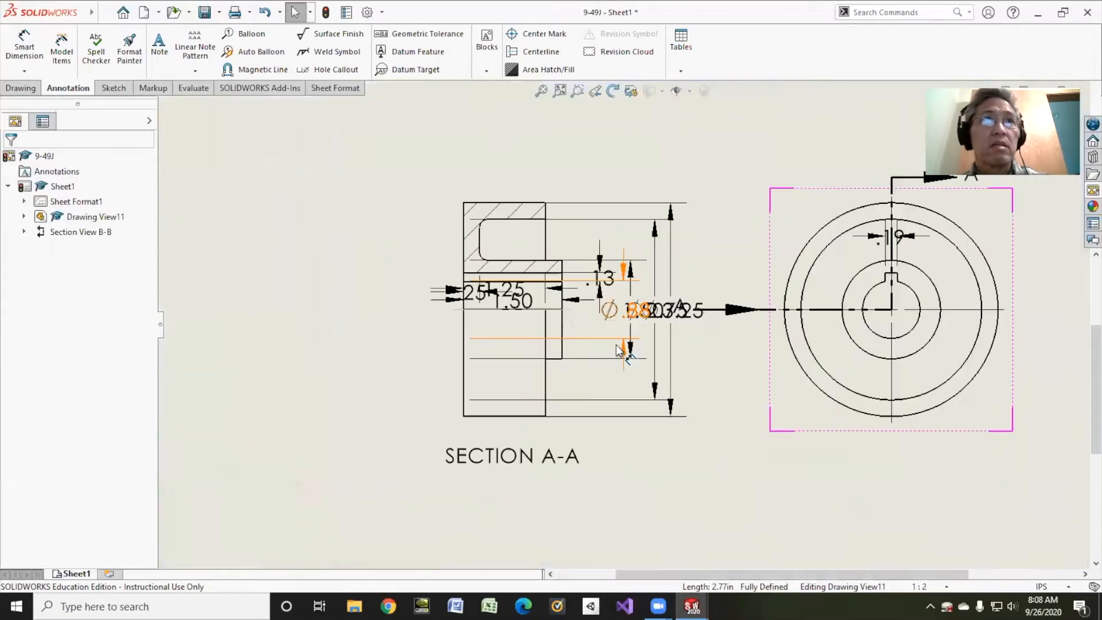
scroll(619, 351, down, 1)
scroll(635, 357, up, 2)
drag(858, 245, 798, 132)
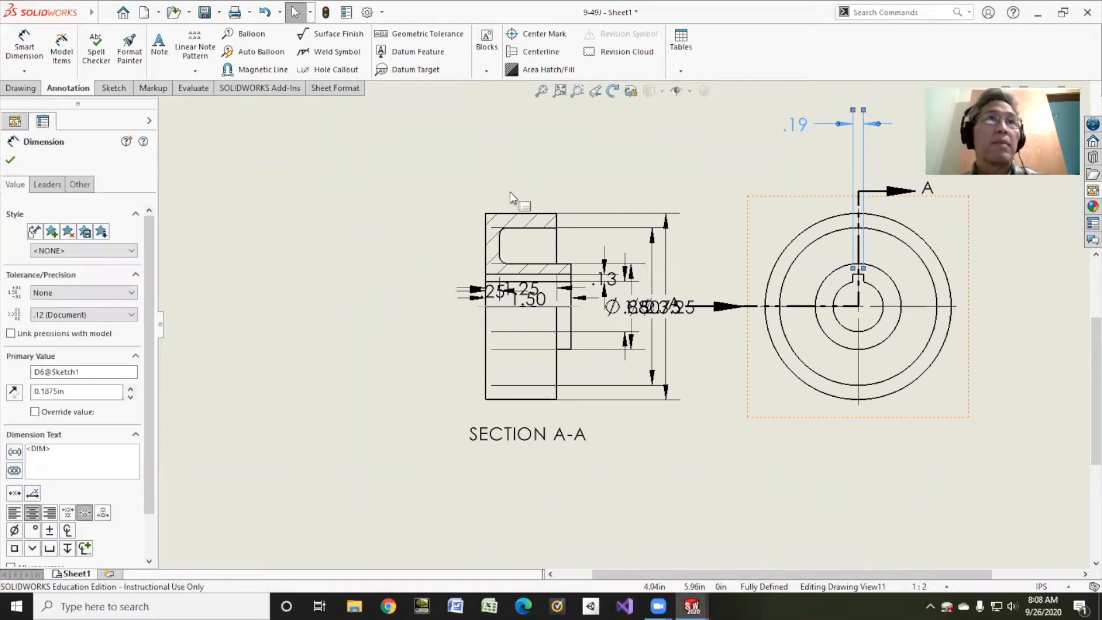
click(50, 315)
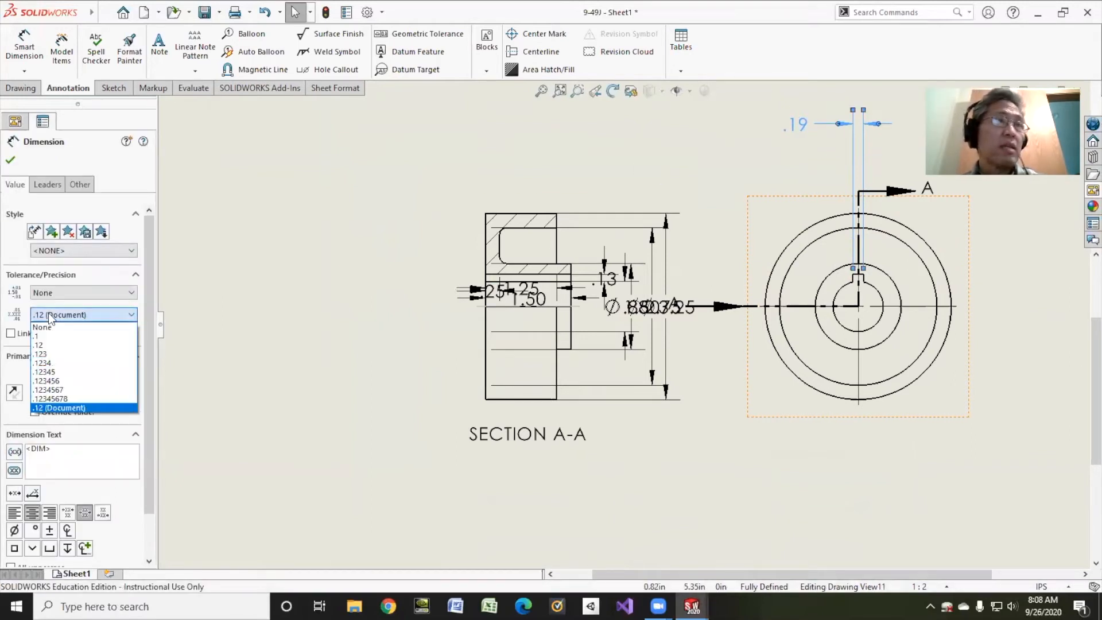
click(57, 364)
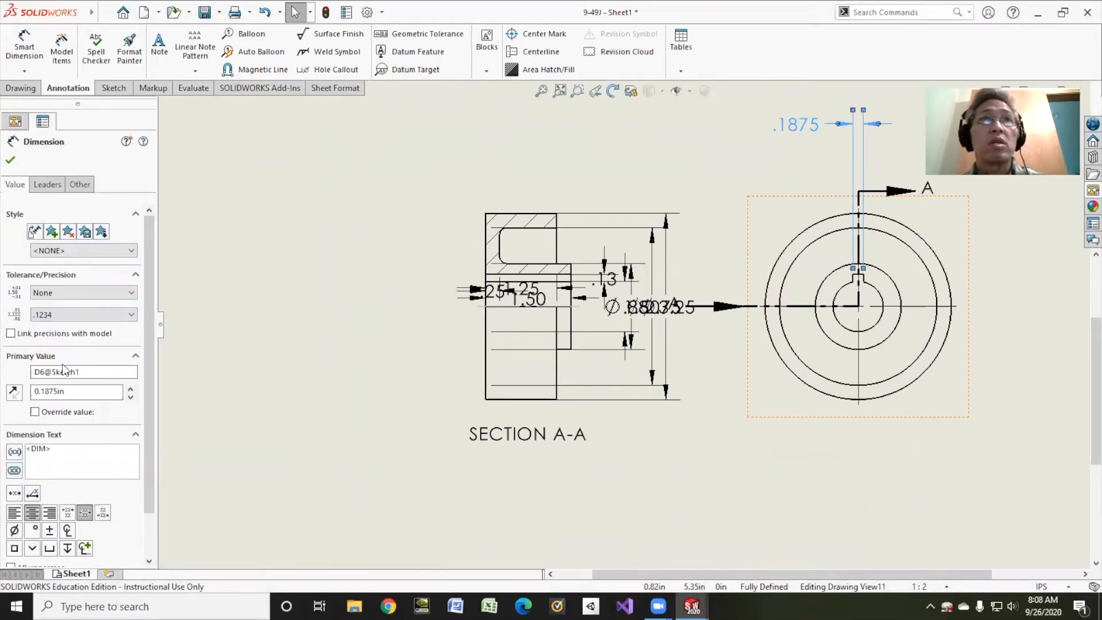
Delete the outer rim, inner rim, hub and bore diameter dimensions from Section A-A
click(665, 312)
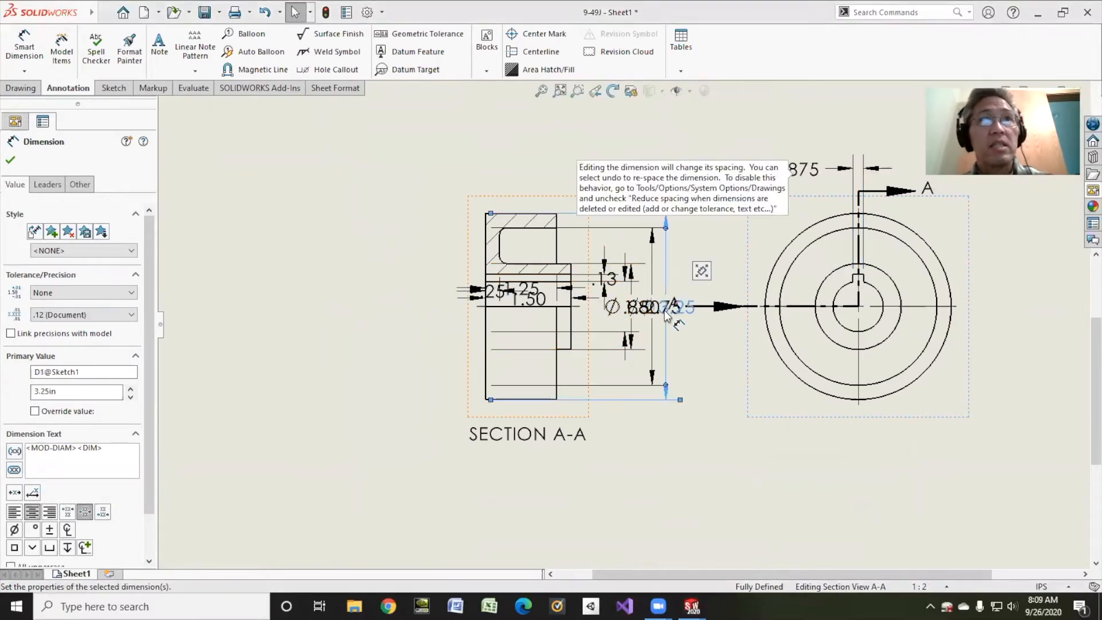
key(Delete)
click(651, 310)
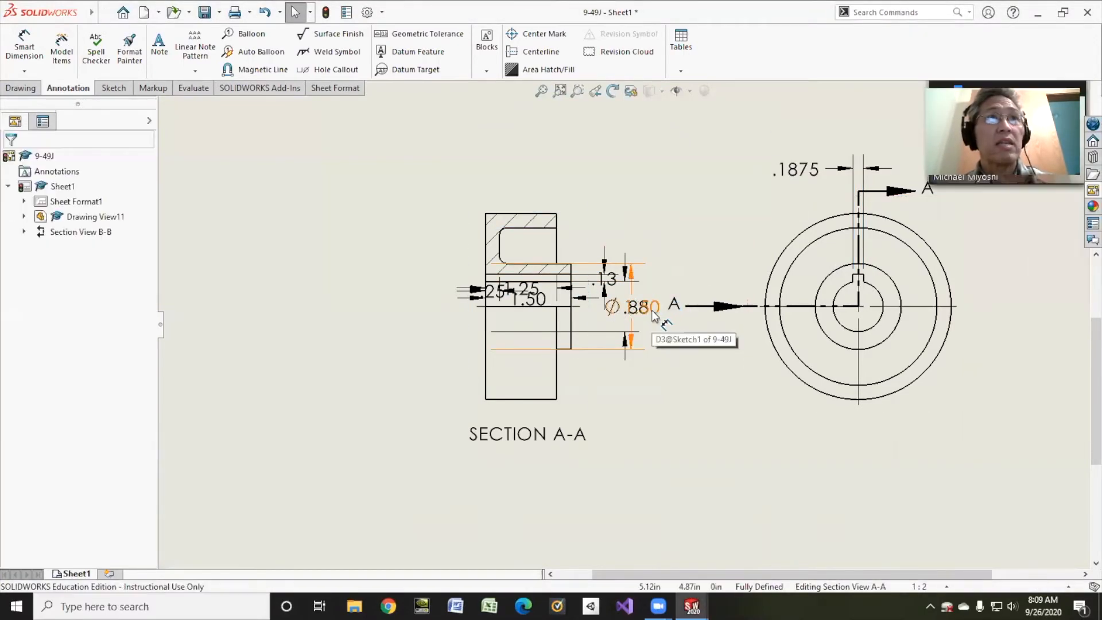
key(Delete)
click(646, 309)
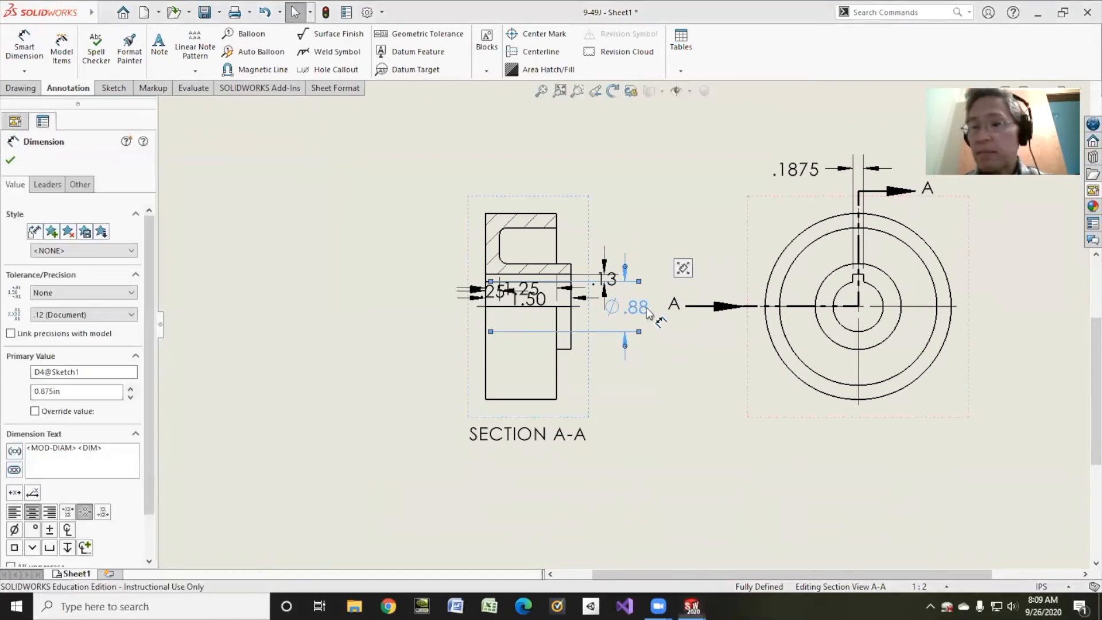
key(Delete)
Move the keyway depth dimension beside Section A-A and stack the overall width, rim width and web thickness dimensions above the view
drag(609, 284, 637, 283)
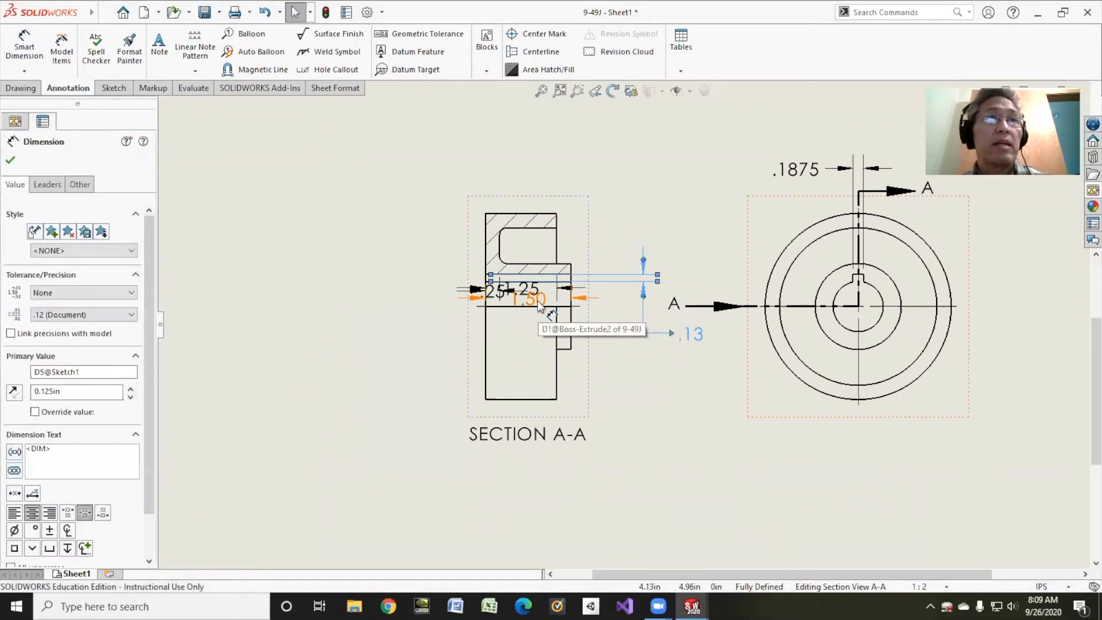
drag(528, 298, 532, 128)
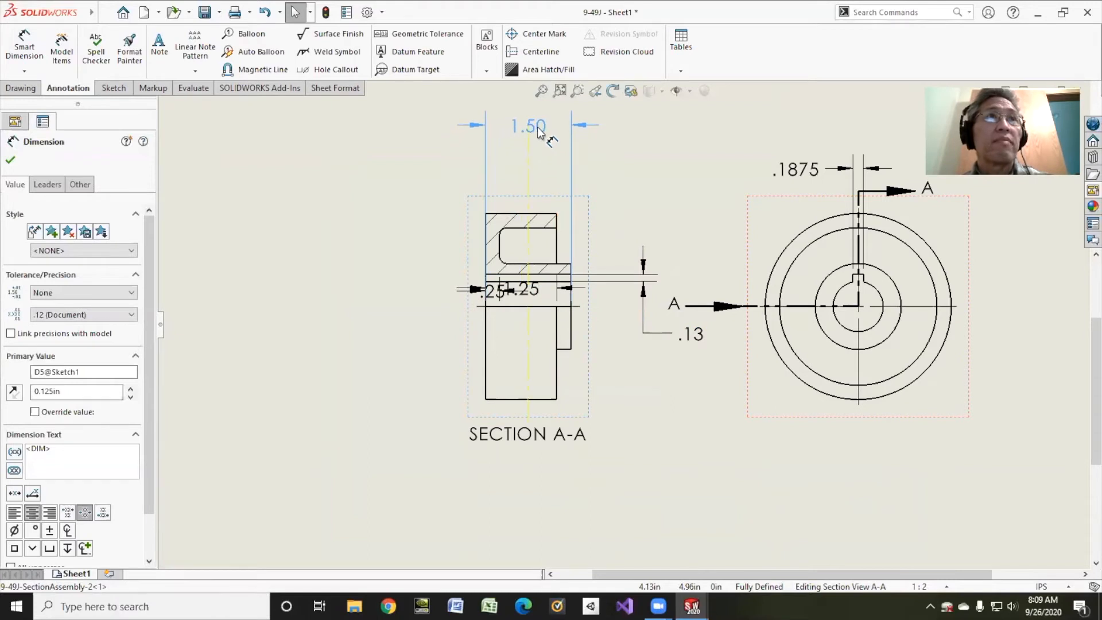
drag(522, 289, 531, 156)
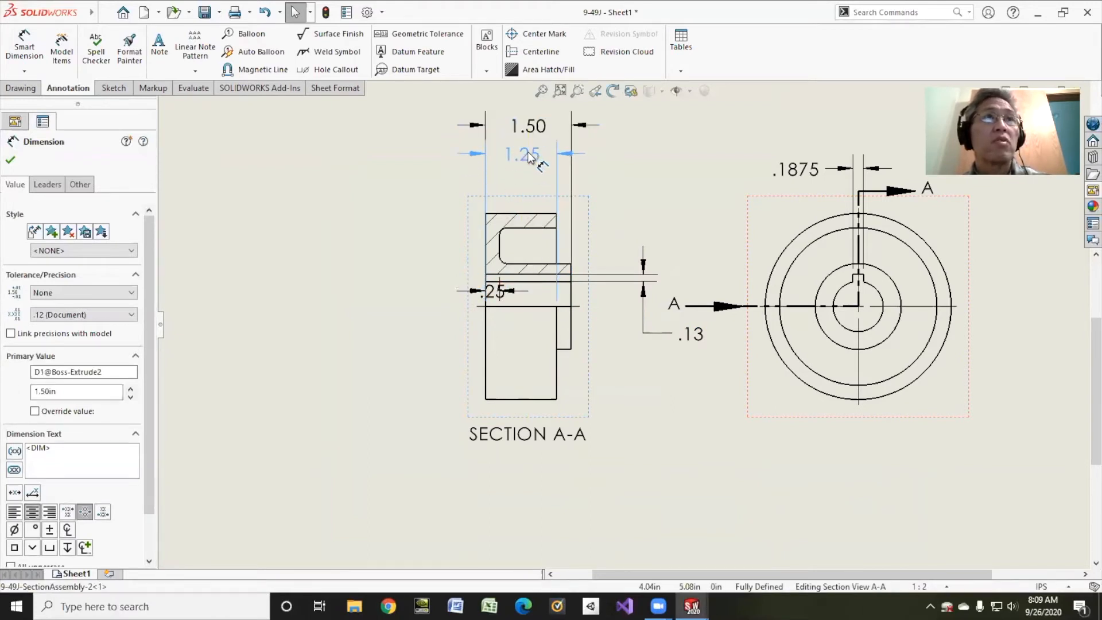
drag(497, 291, 497, 178)
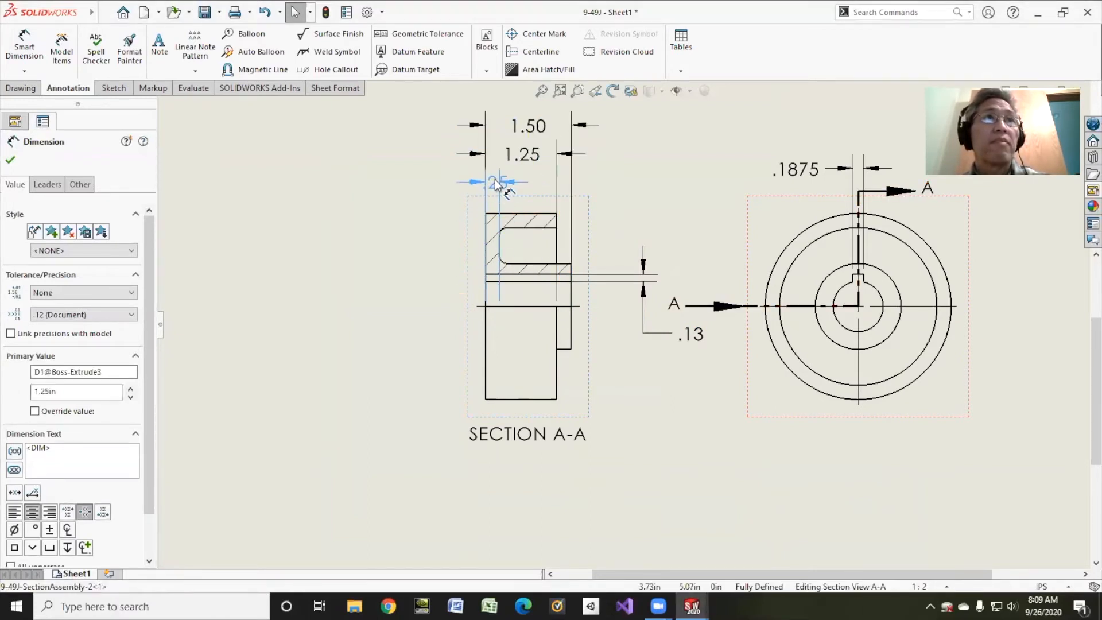
Shift Section A-A slightly away from the front view and move the web thickness text outside its extension lines
drag(486, 298, 467, 268)
click(474, 183)
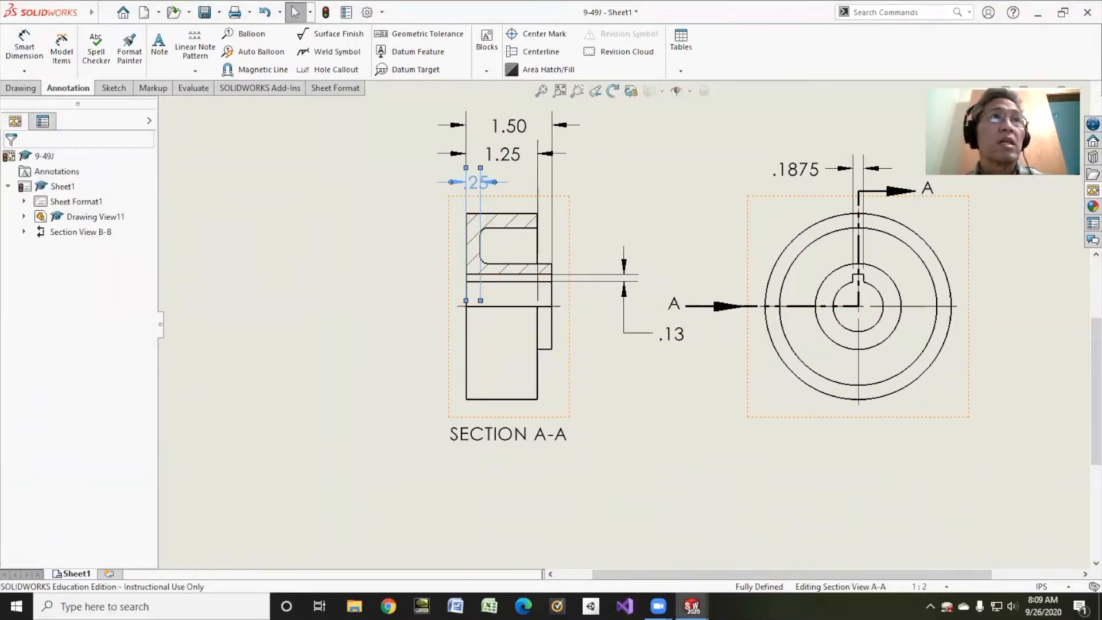
drag(474, 184, 412, 181)
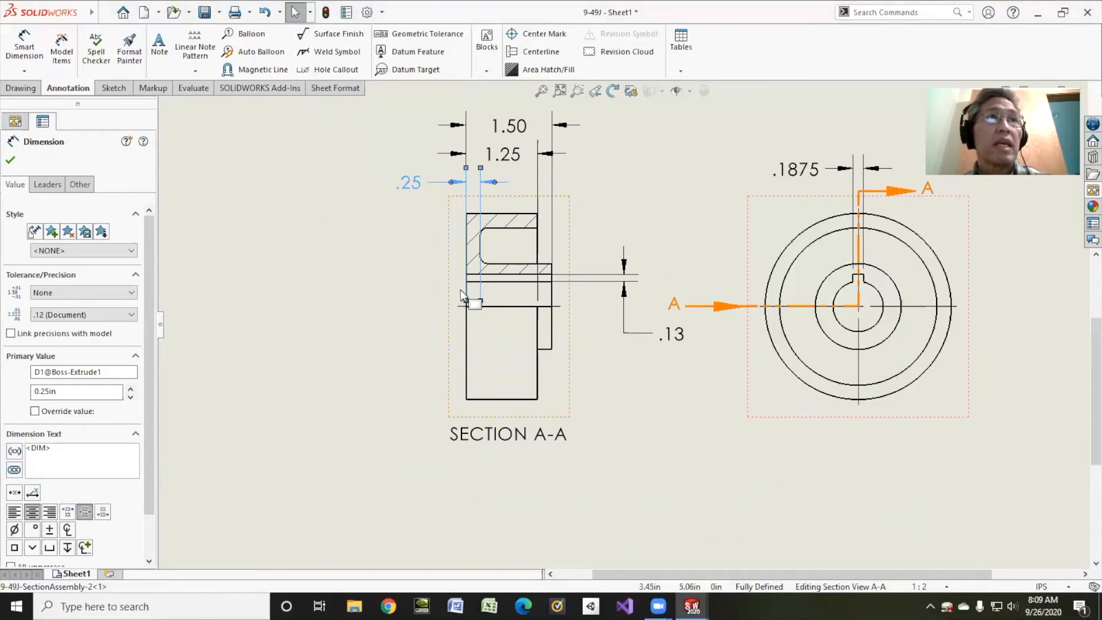
Shorten the extension lines of the web thickness, rim width and overall width dimensions to end just off Section A-A's outline
drag(461, 289, 468, 266)
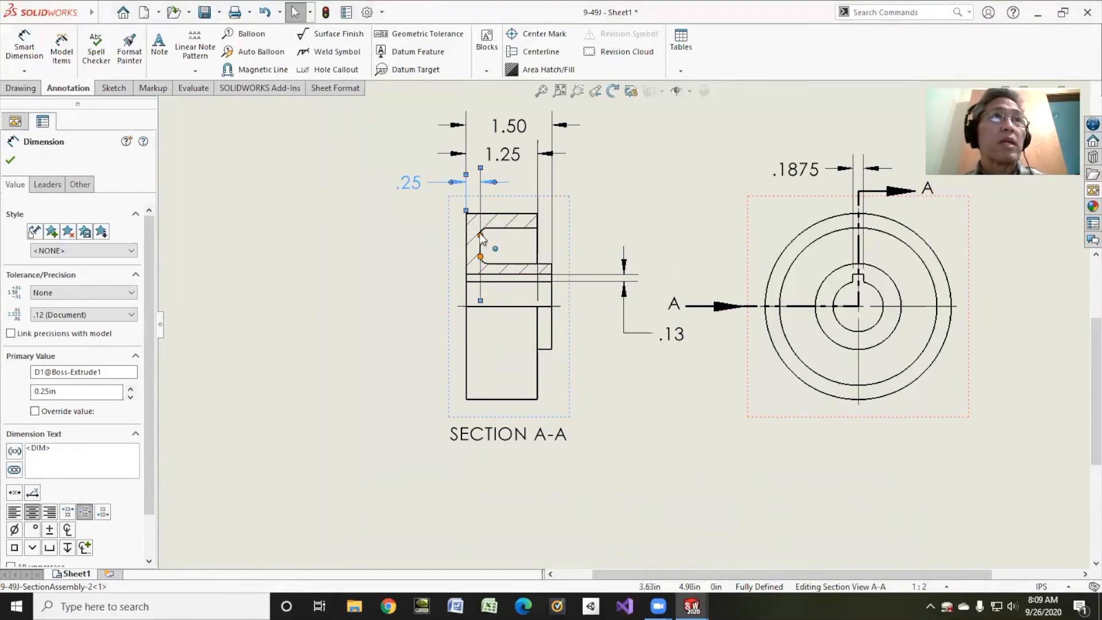
click(483, 159)
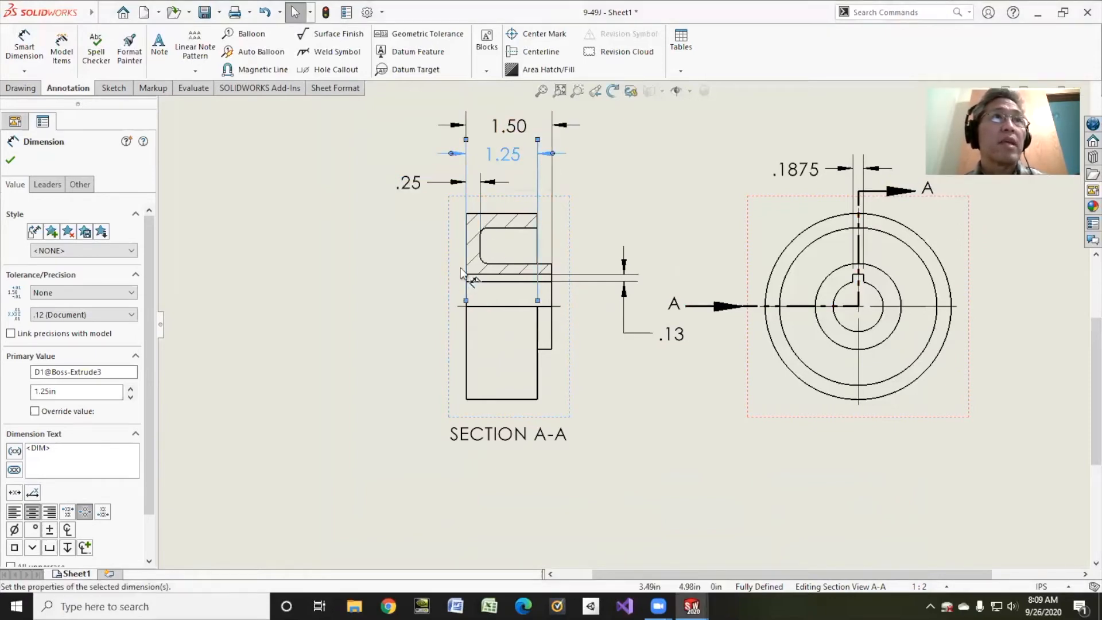
drag(467, 217, 466, 211)
drag(537, 301, 537, 210)
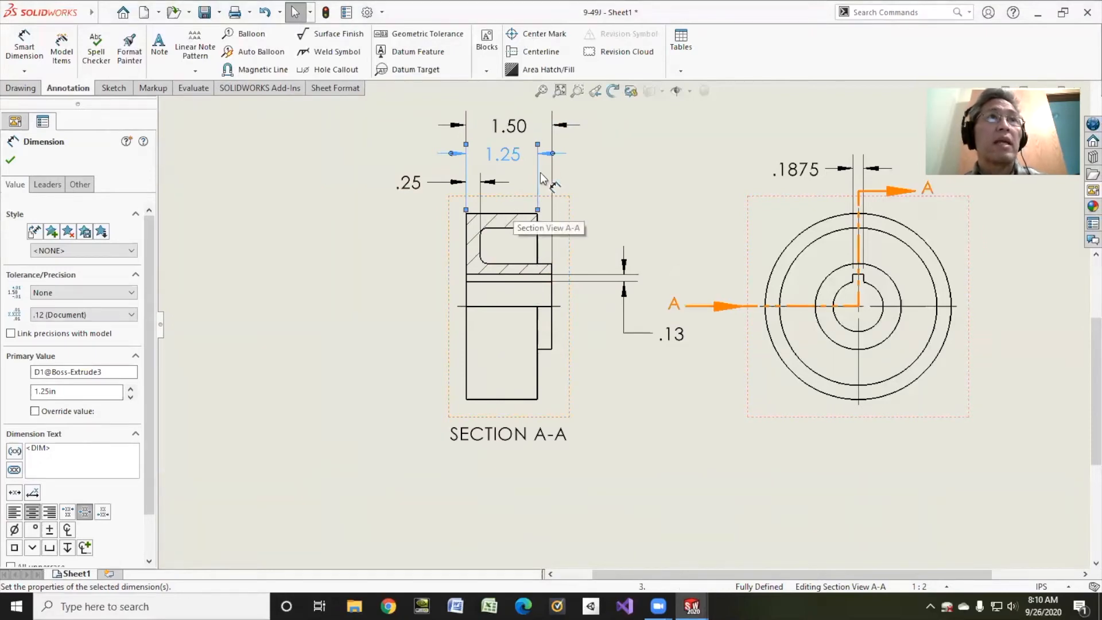
click(552, 135)
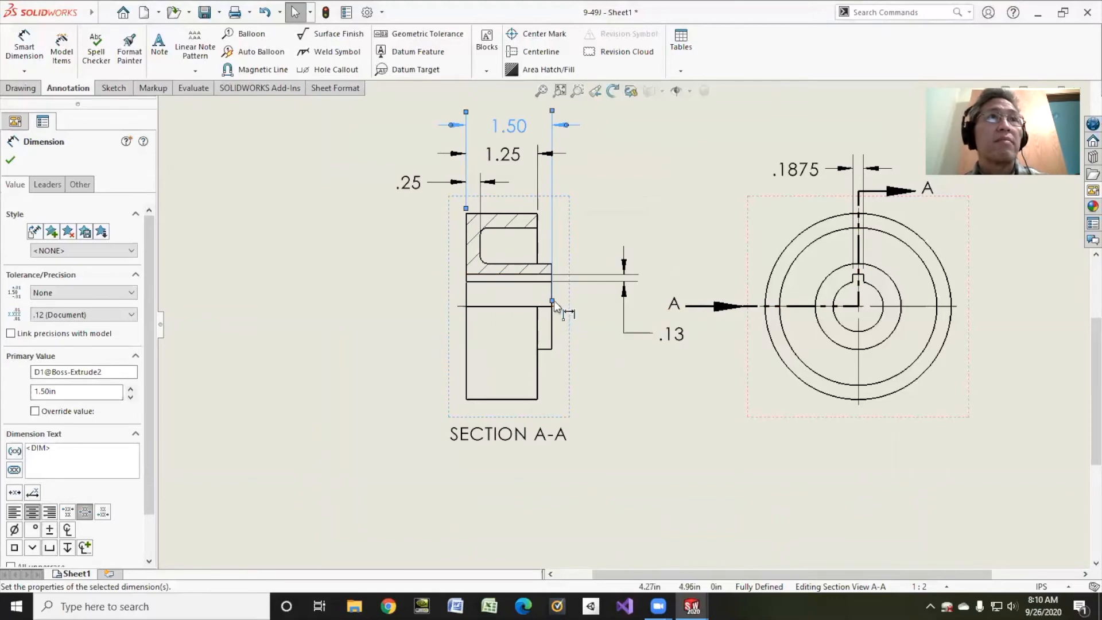
drag(552, 301, 552, 259)
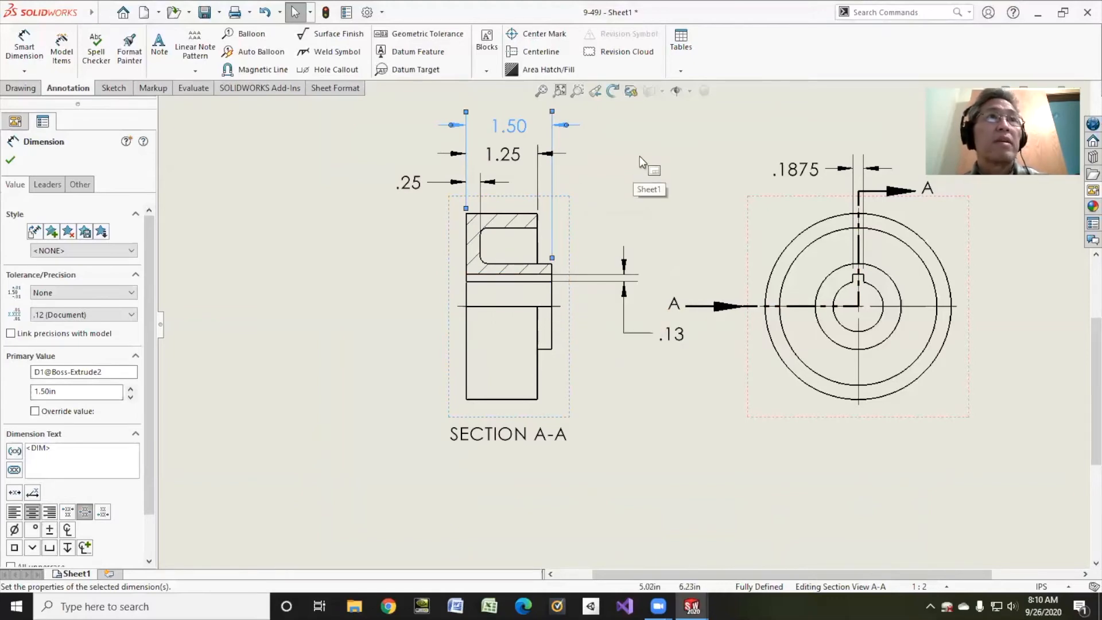
click(480, 188)
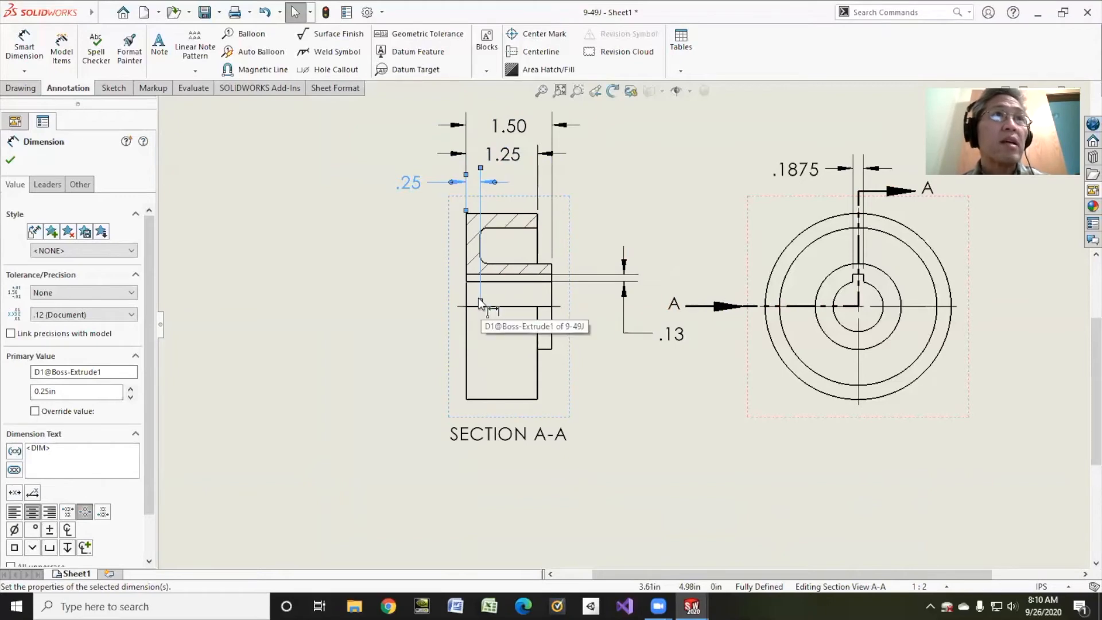
click(618, 193)
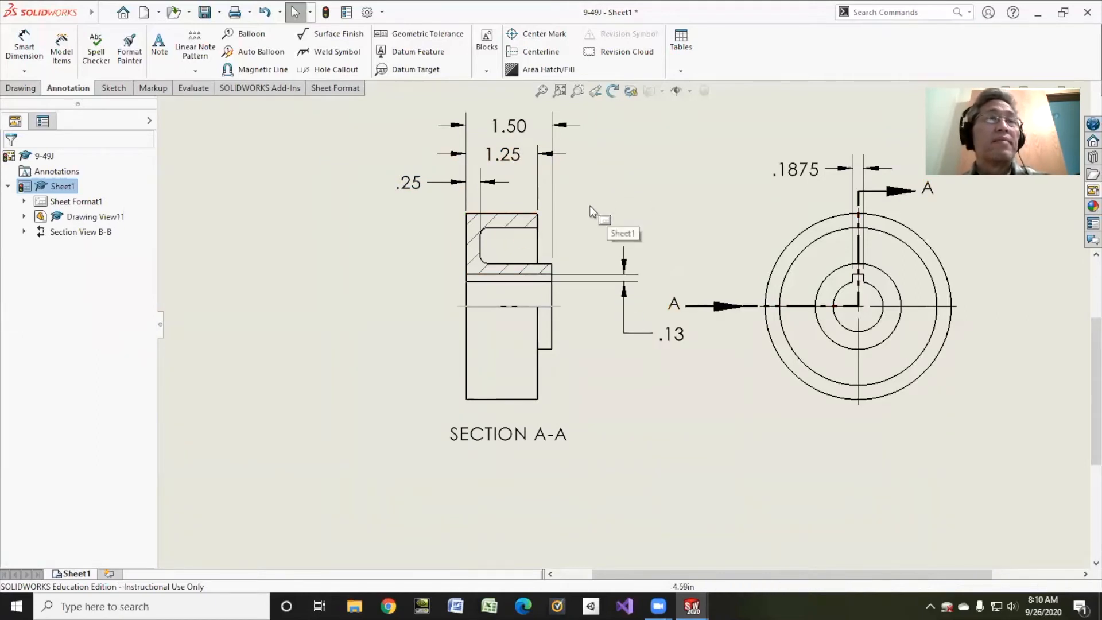
Dimension the lower groove fillet radius in Section A-A with three decimal places and the prefix 2X
click(33, 55)
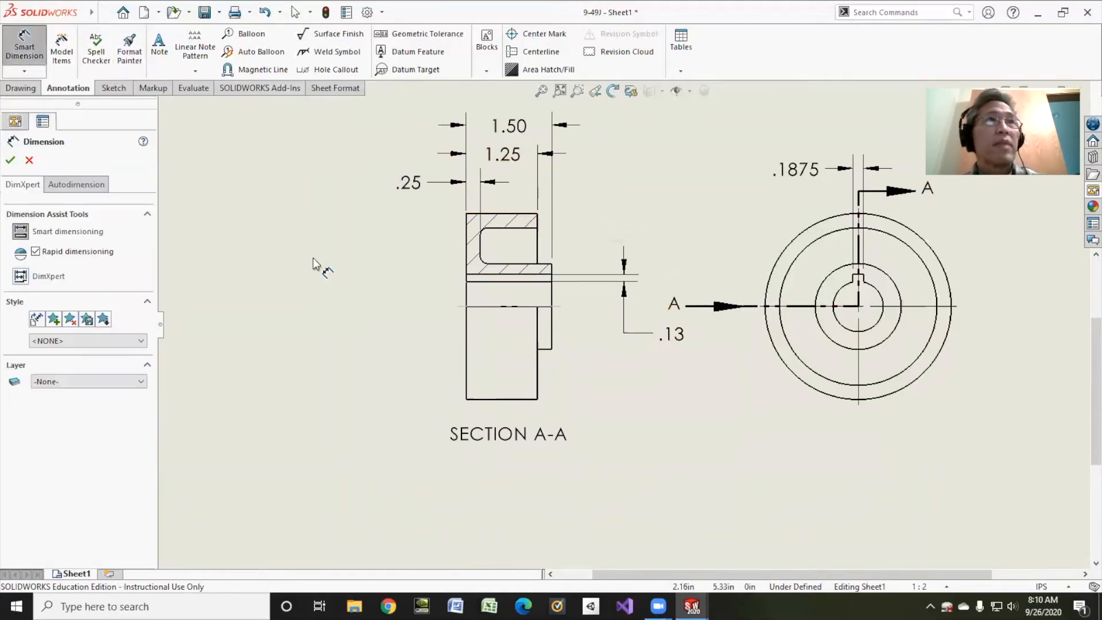
click(481, 263)
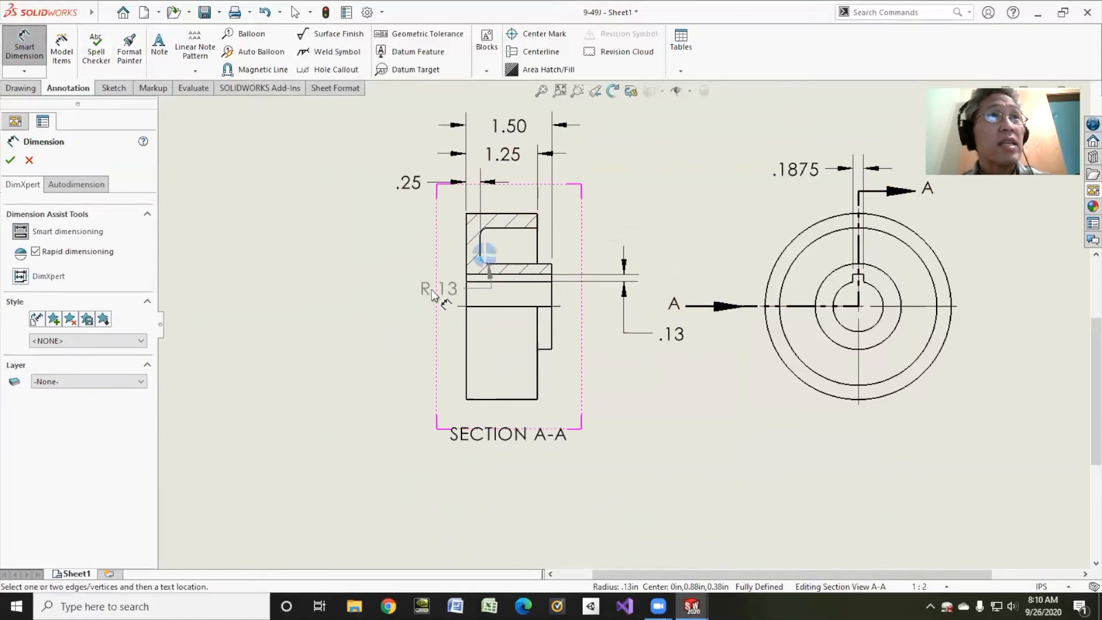
click(370, 323)
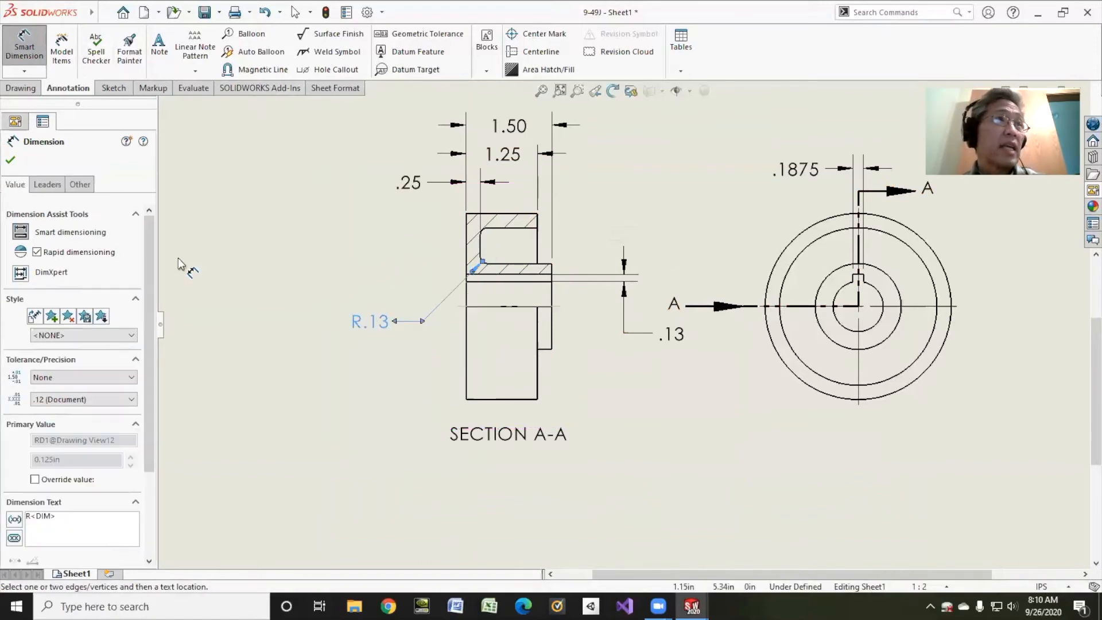
click(101, 402)
click(43, 439)
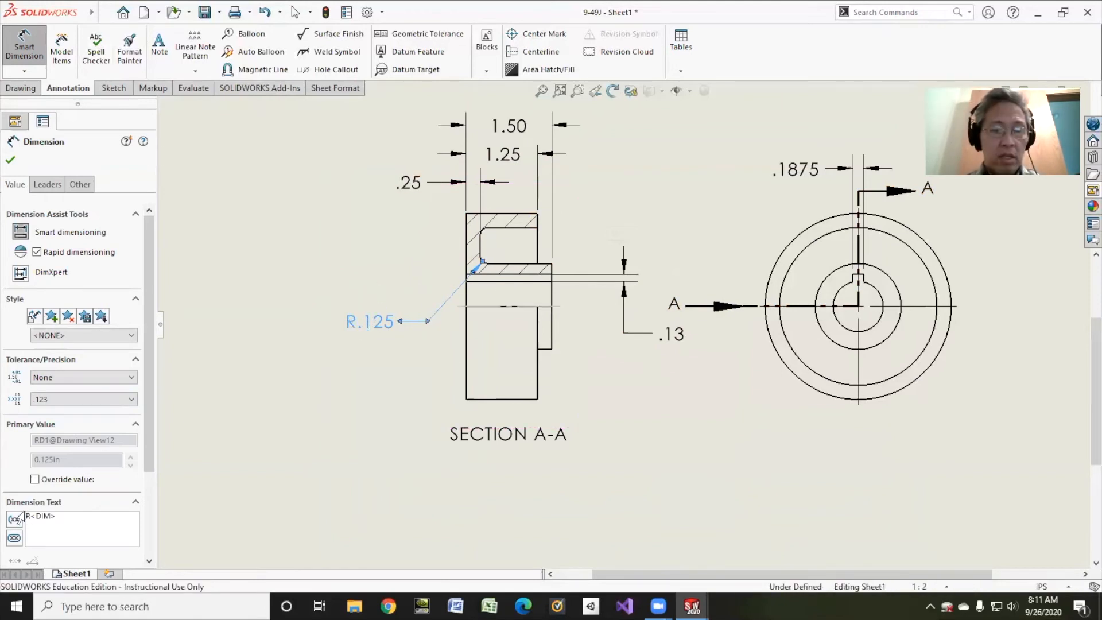
text(2X)
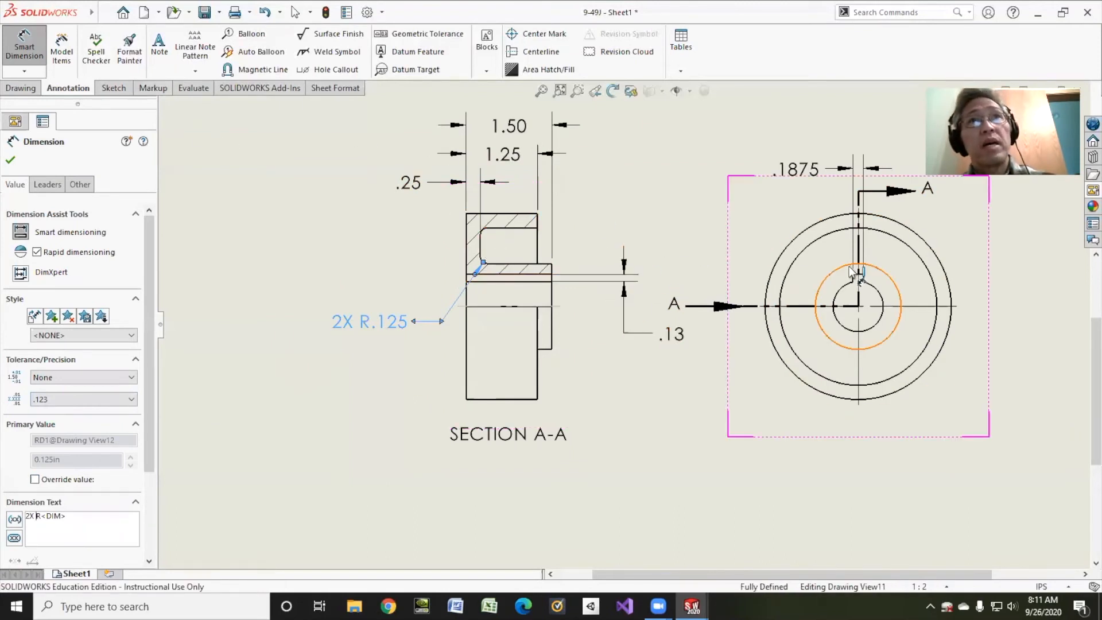
Dimension the bore in the front view, displayed as a diameter with three decimal places
click(877, 293)
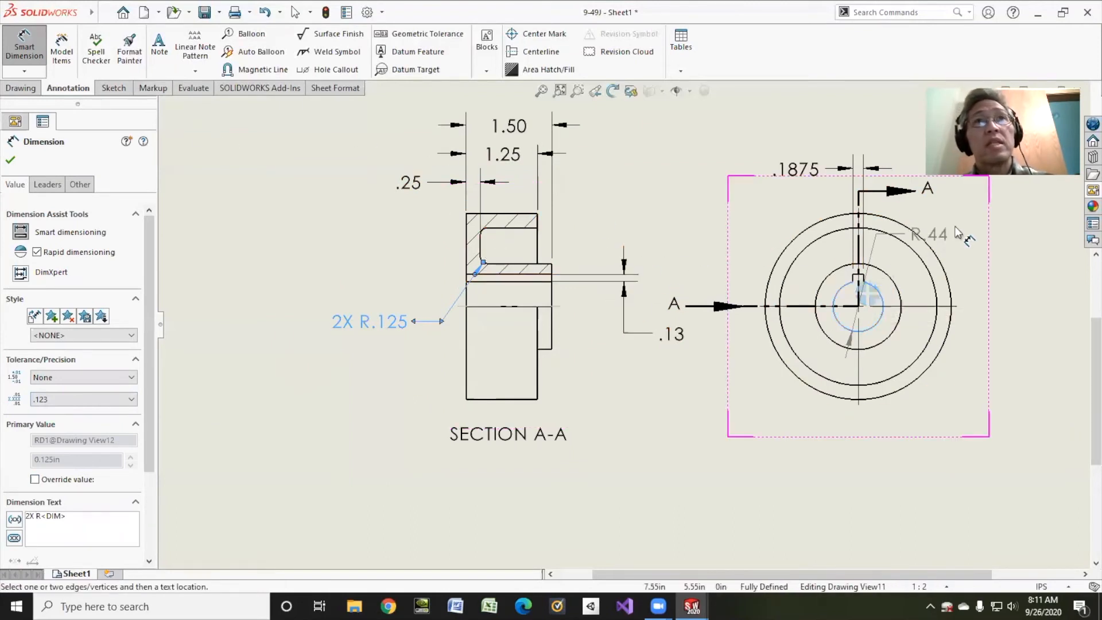
click(989, 216)
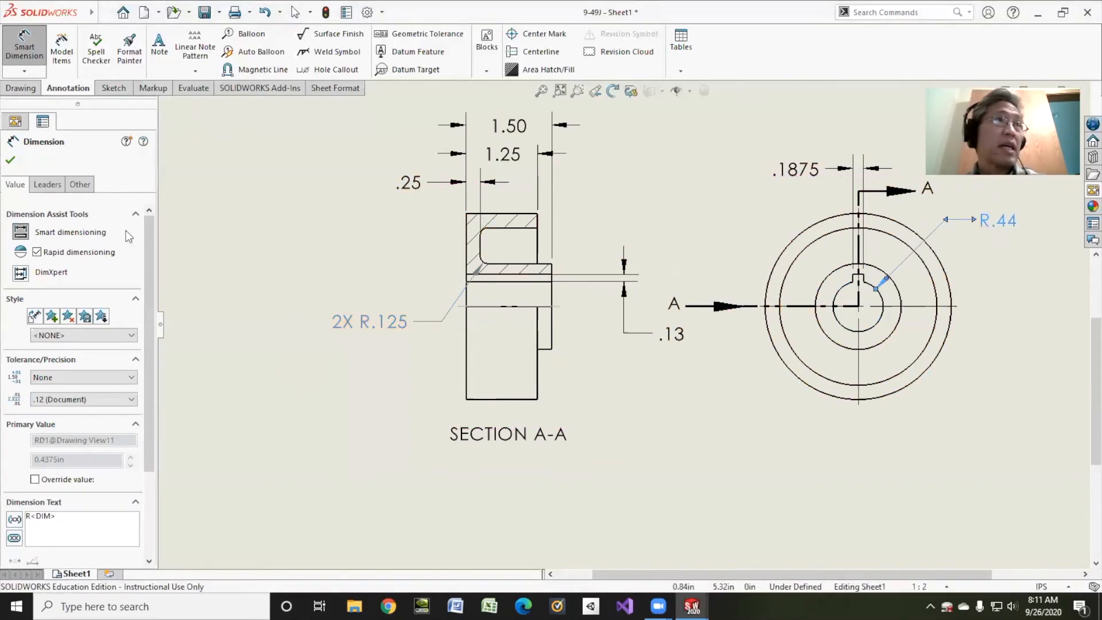
click(47, 184)
click(58, 276)
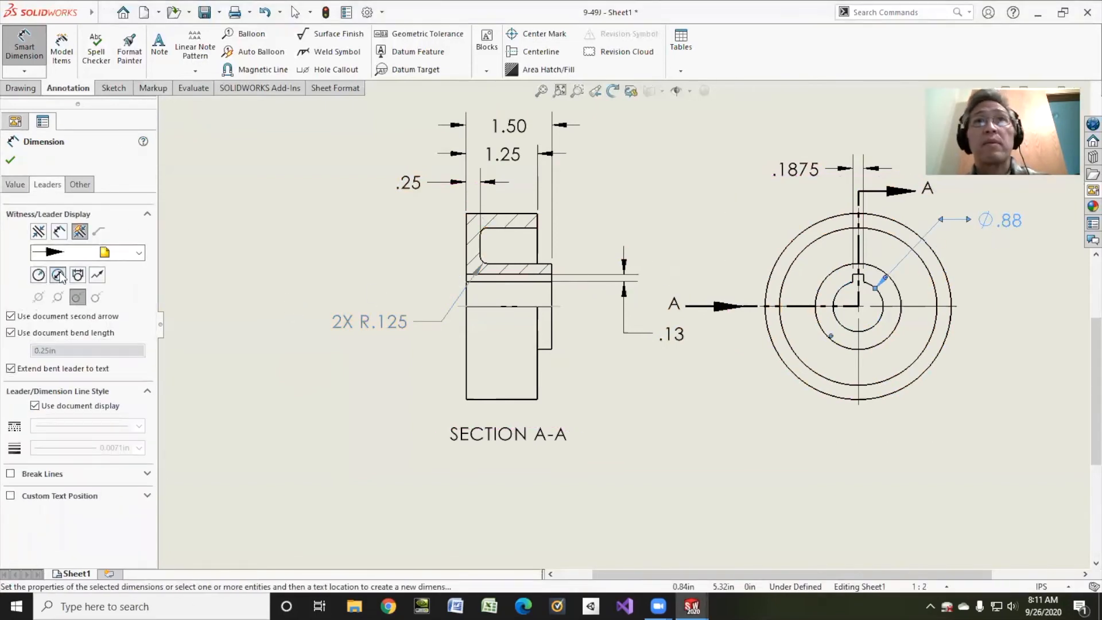
click(9, 189)
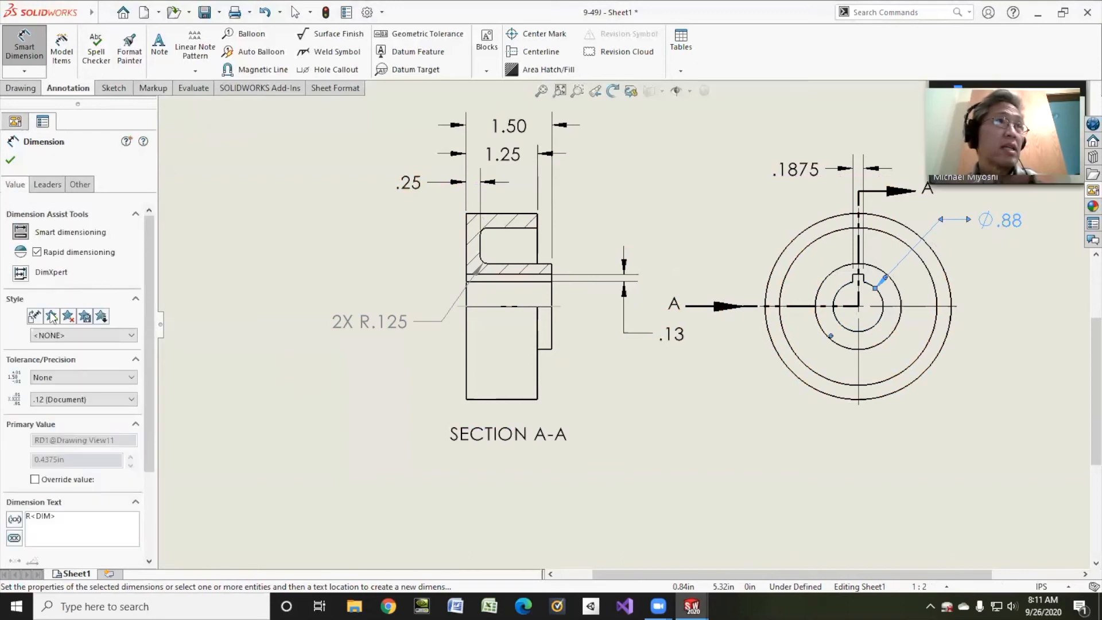
click(81, 399)
click(52, 438)
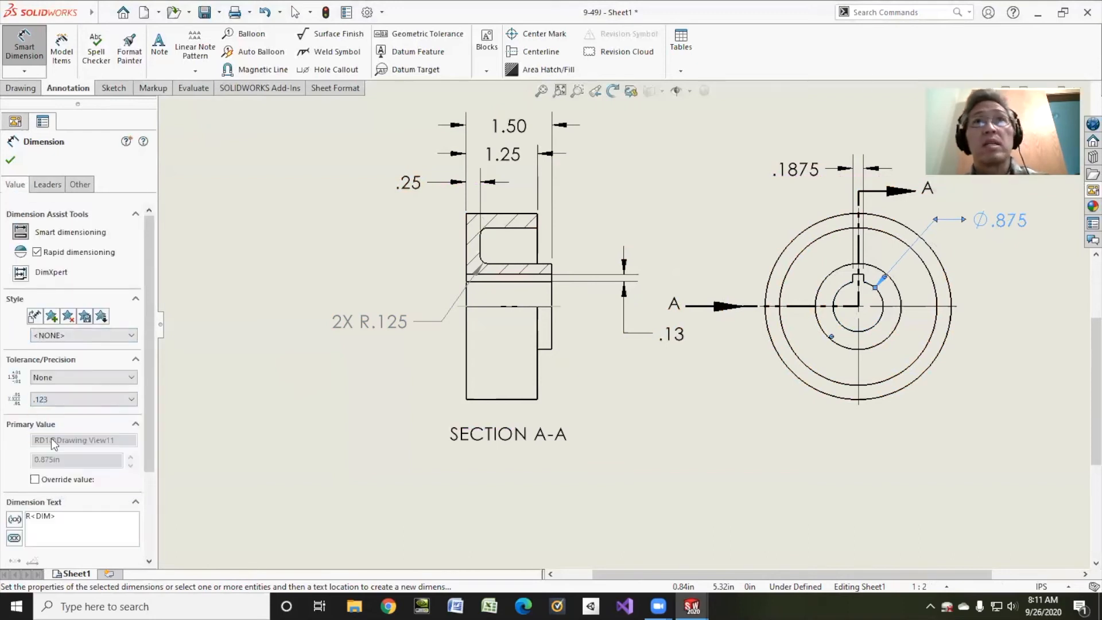
Add the hub diameter dimension to the front view and align the bore diameter text below it
click(893, 284)
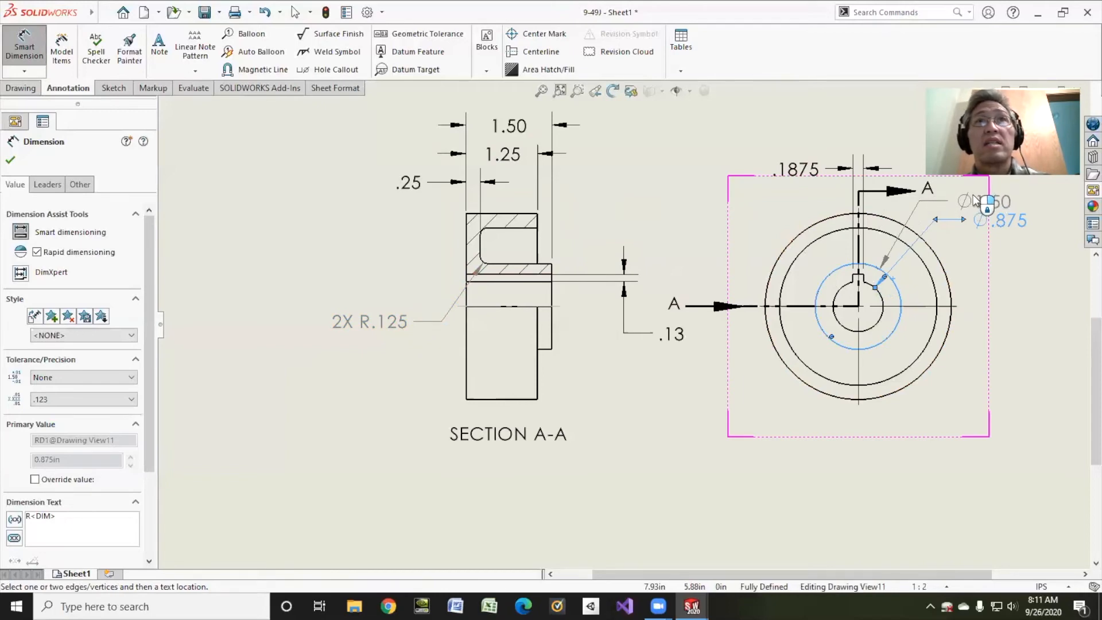
click(975, 200)
drag(1001, 240, 1024, 230)
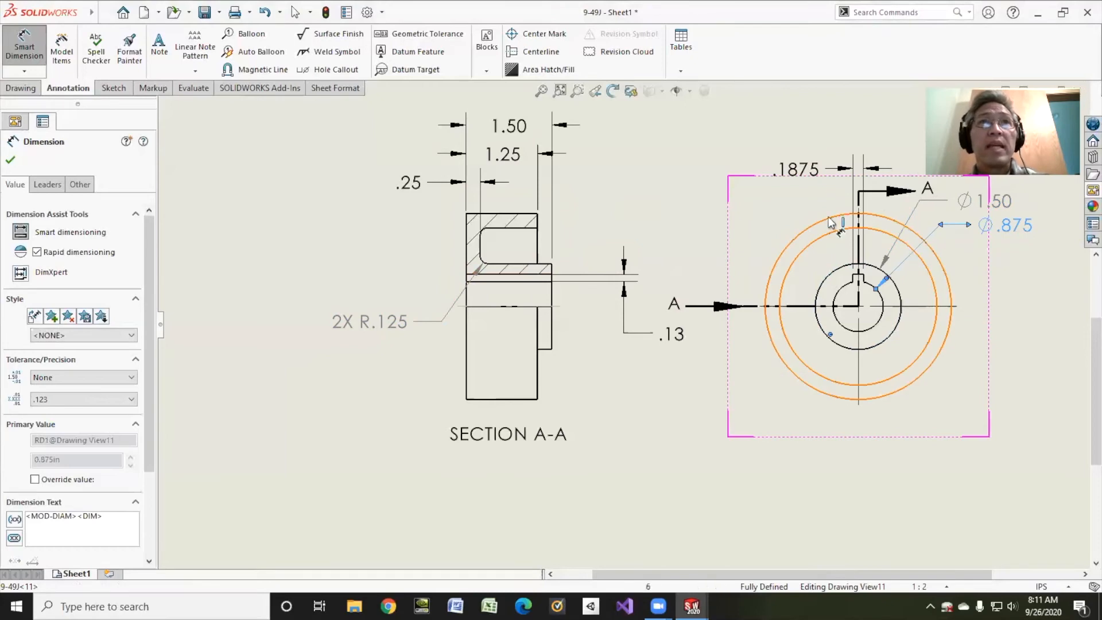
Add diameter dimensions for the outer and inner rim circles at the lower part of the front view
click(911, 384)
click(983, 470)
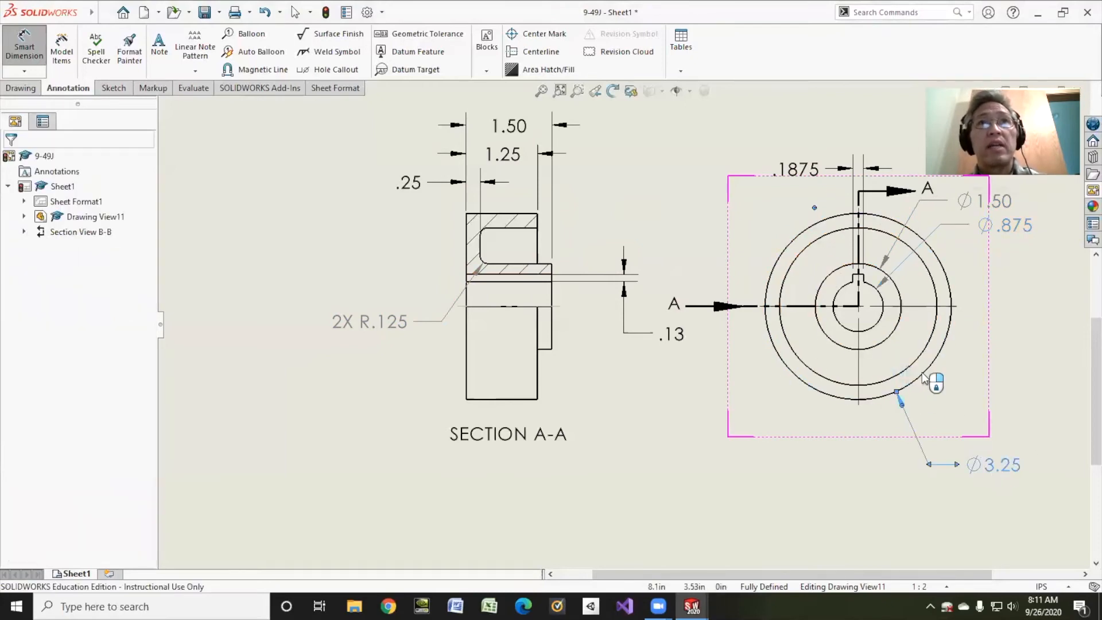
click(911, 373)
click(1005, 418)
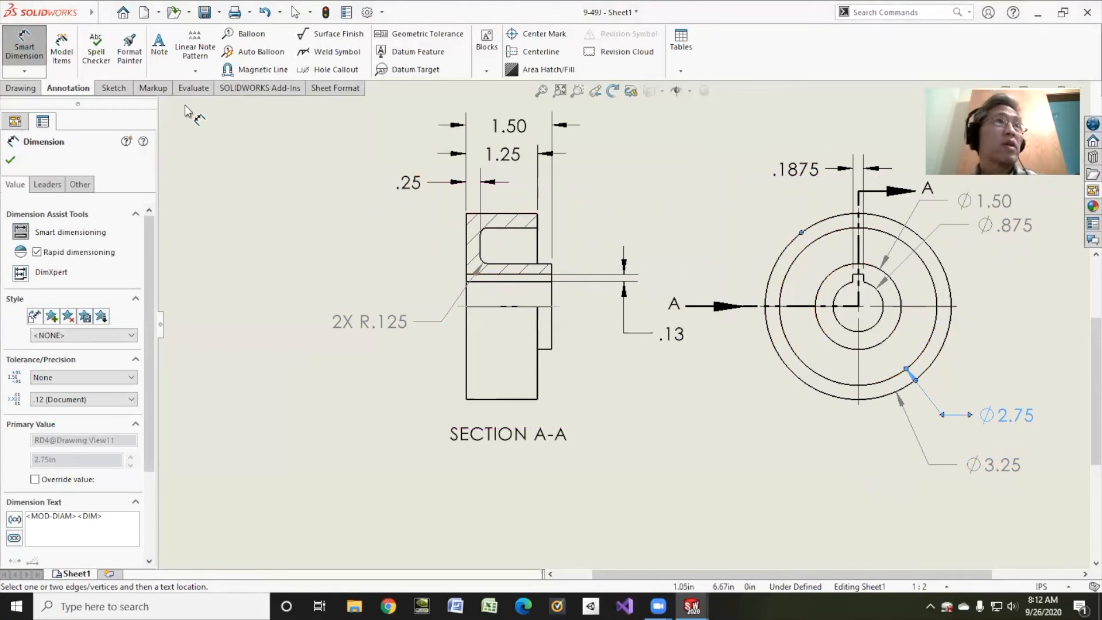
Dimension the rim thickness between its outer and inner edges in Section A-A, with the text above the rim
click(504, 214)
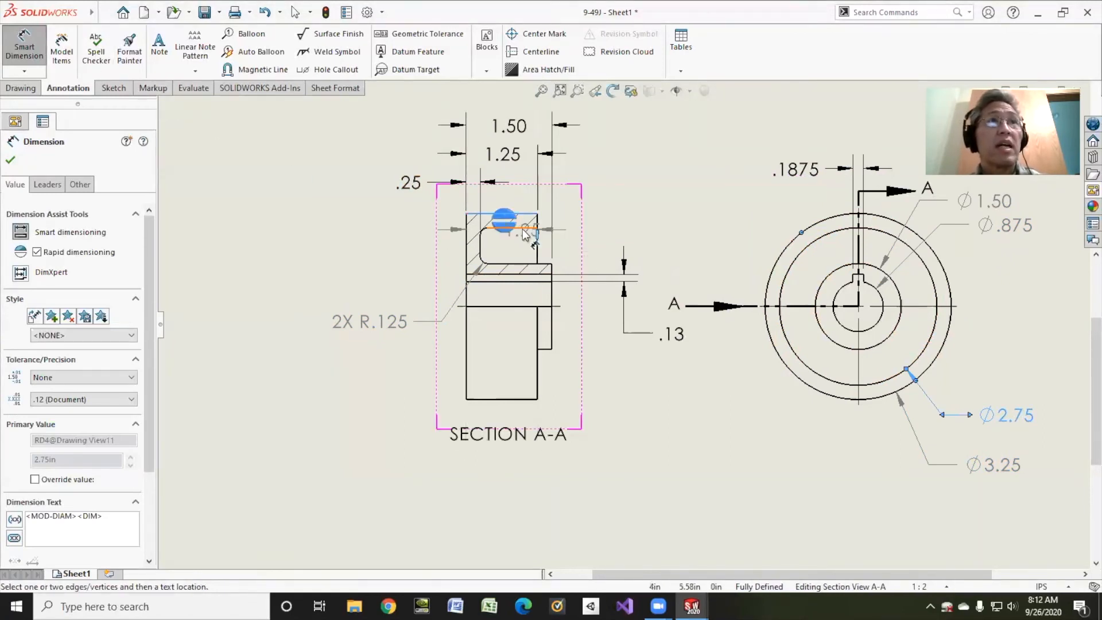
click(513, 228)
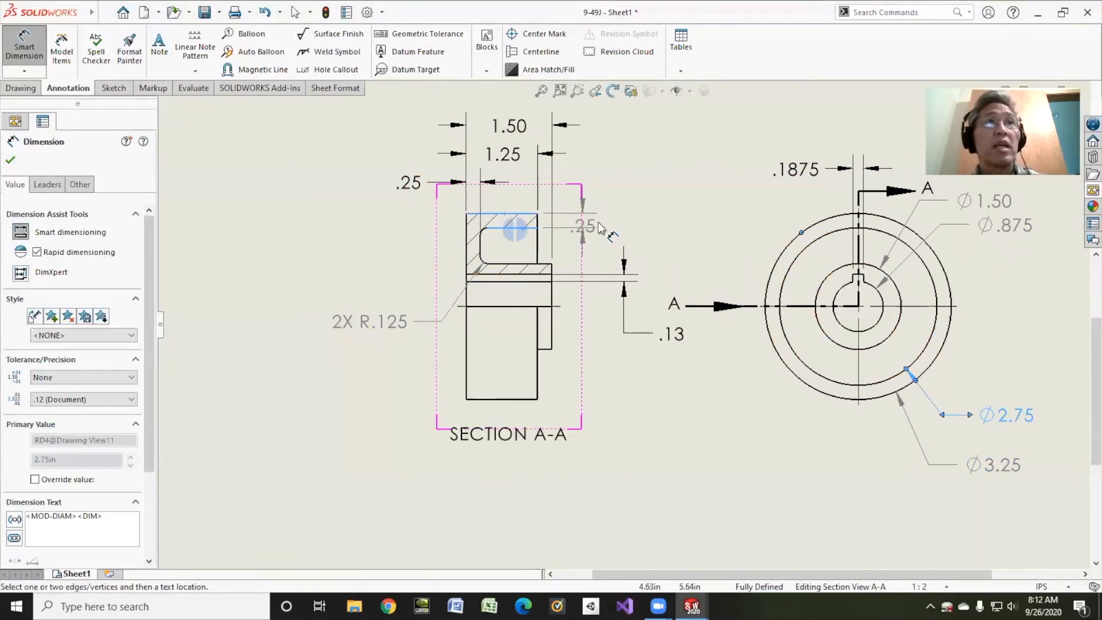
click(599, 183)
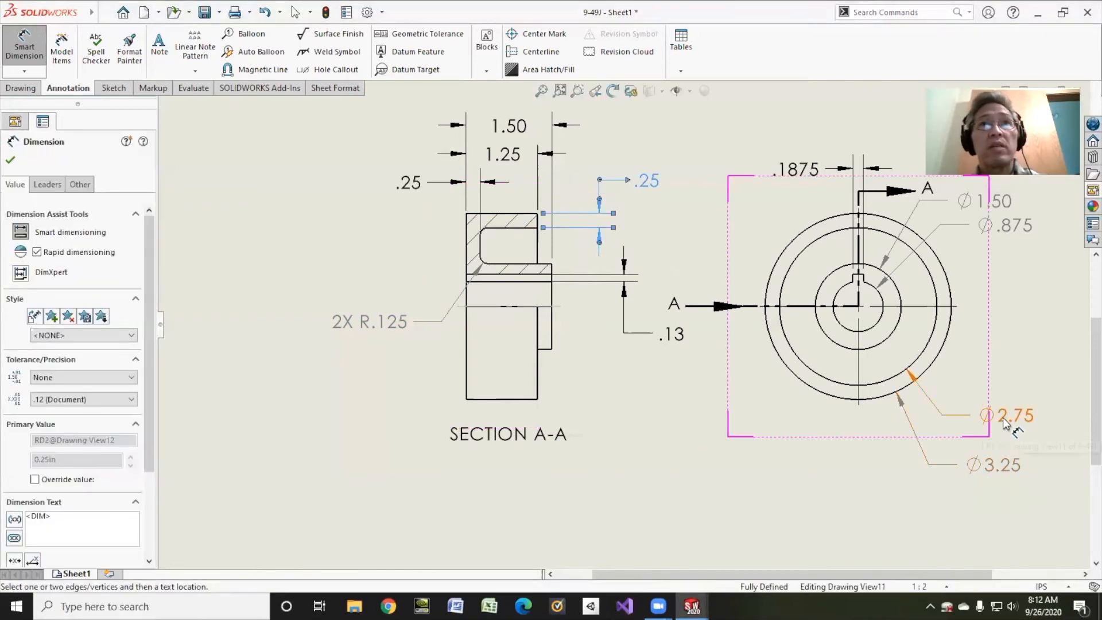
Remove the inner rim diameter dimension from the front view and move the outer rim diameter dimension into its place
key(Escape)
drag(1023, 429, 1045, 420)
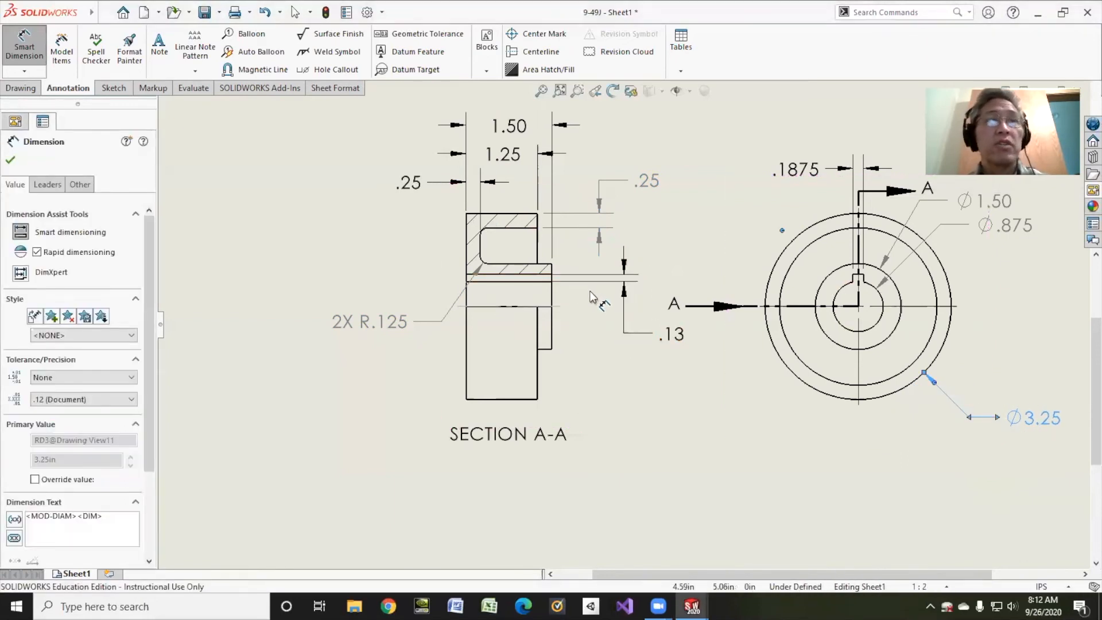
Dimension the keyway depth in the front view from the bore edge to the keyway top, placed beside the rim
scroll(906, 286, down, 5)
scroll(852, 298, up, 2)
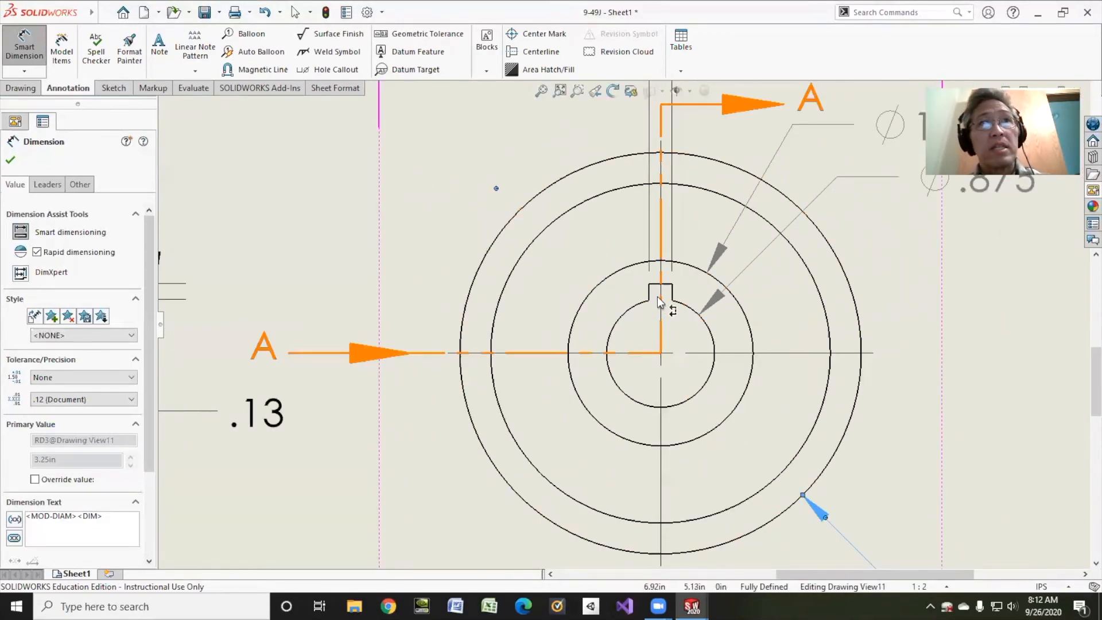
shift+click(636, 304)
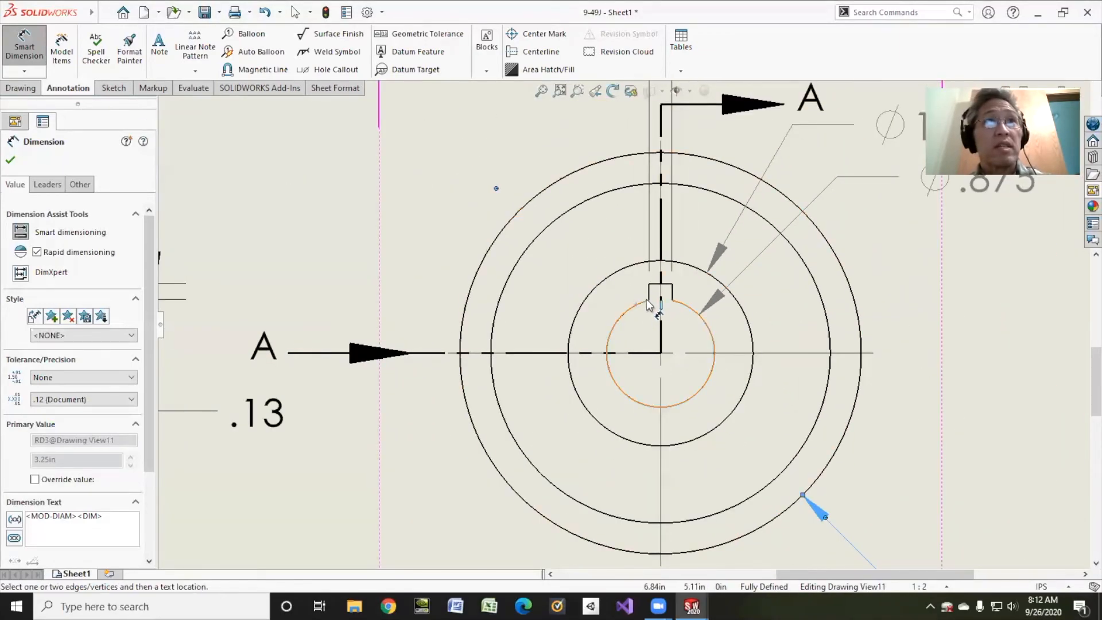
shift+click(655, 284)
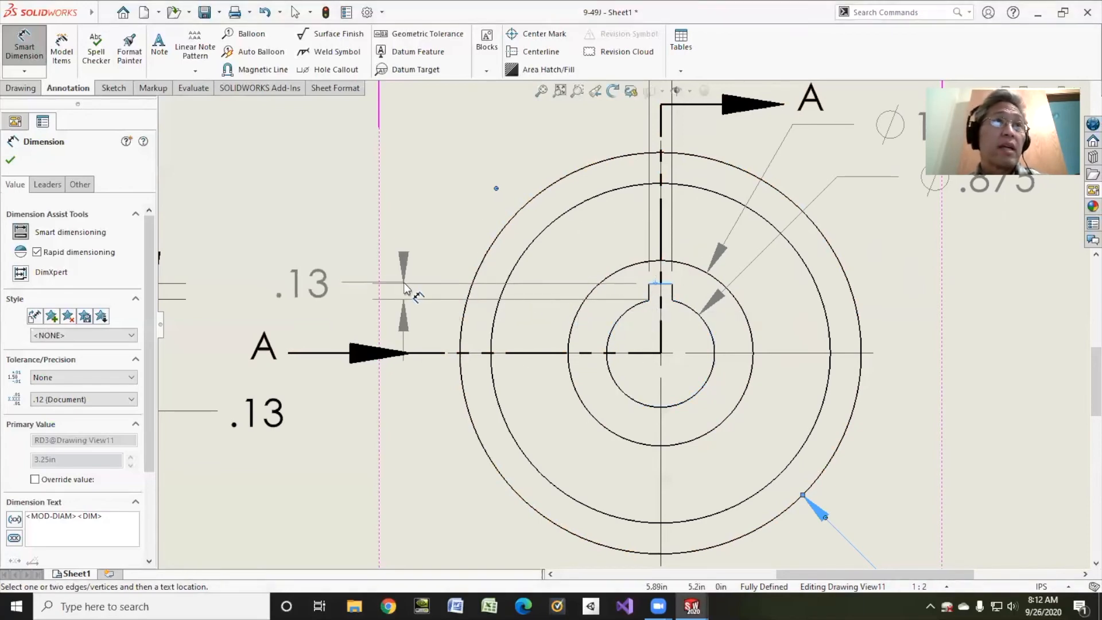
click(421, 210)
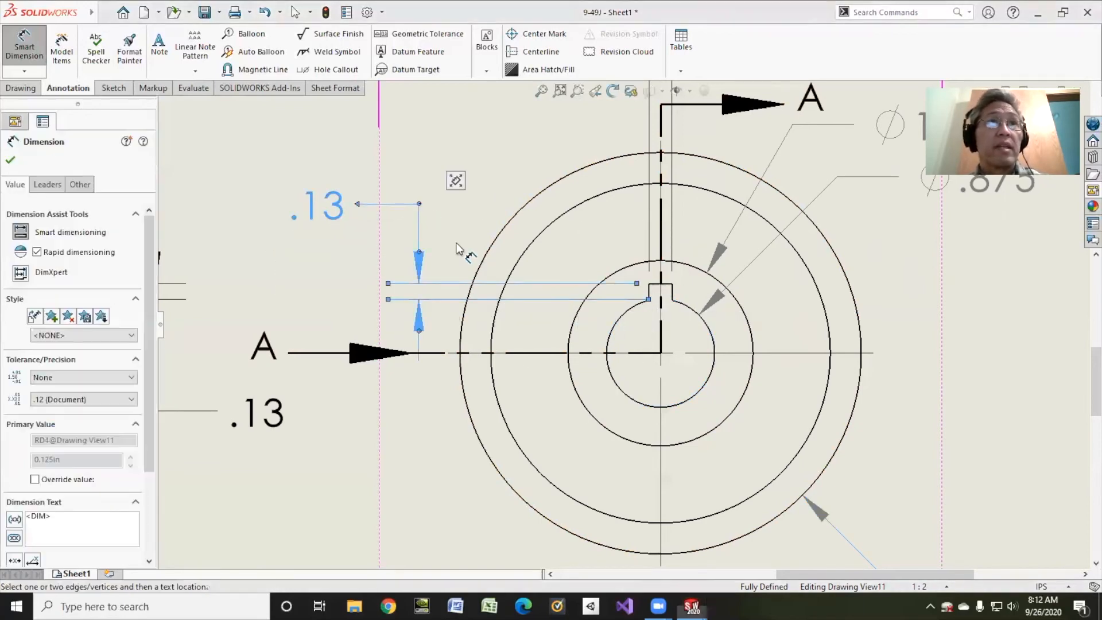
Try to move the lower extension line end of the front view's keyway depth dimension across the keyway
scroll(649, 302, down, 10)
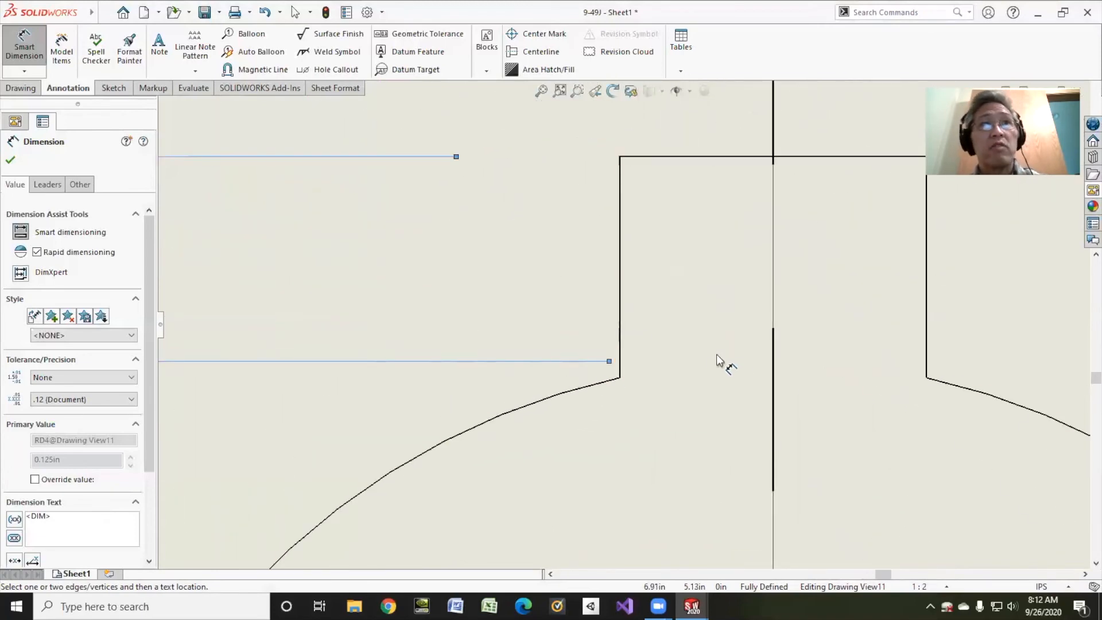
mouse_move(610, 361)
mouse_down()
mouse_move(738, 354)
mouse_move(739, 367)
mouse_up()
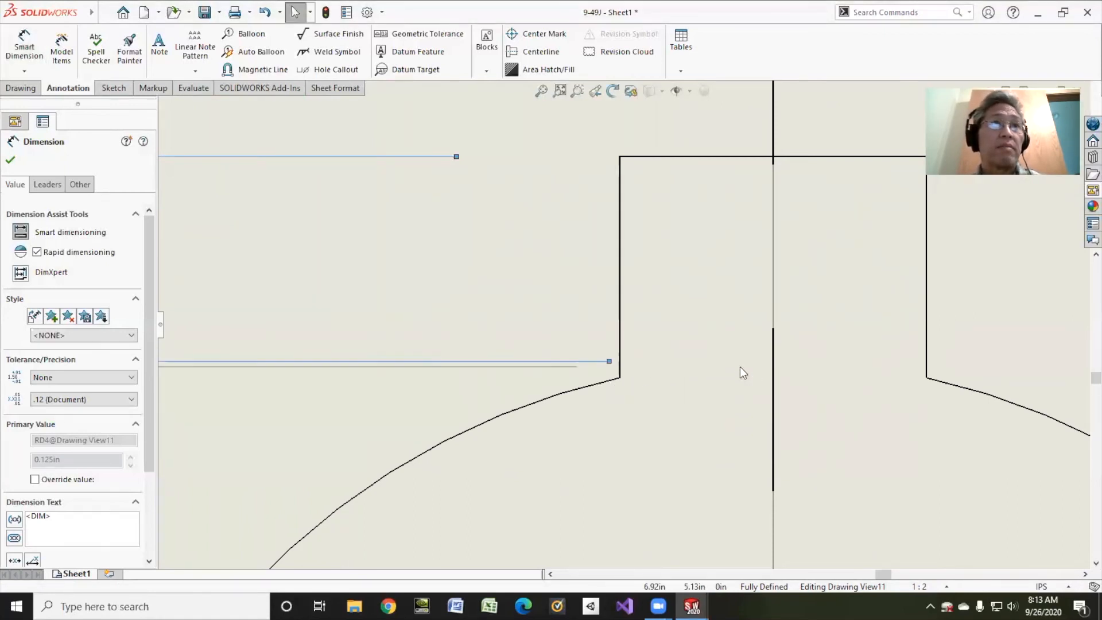
scroll(505, 353, up, 3)
scroll(504, 354, up, 3)
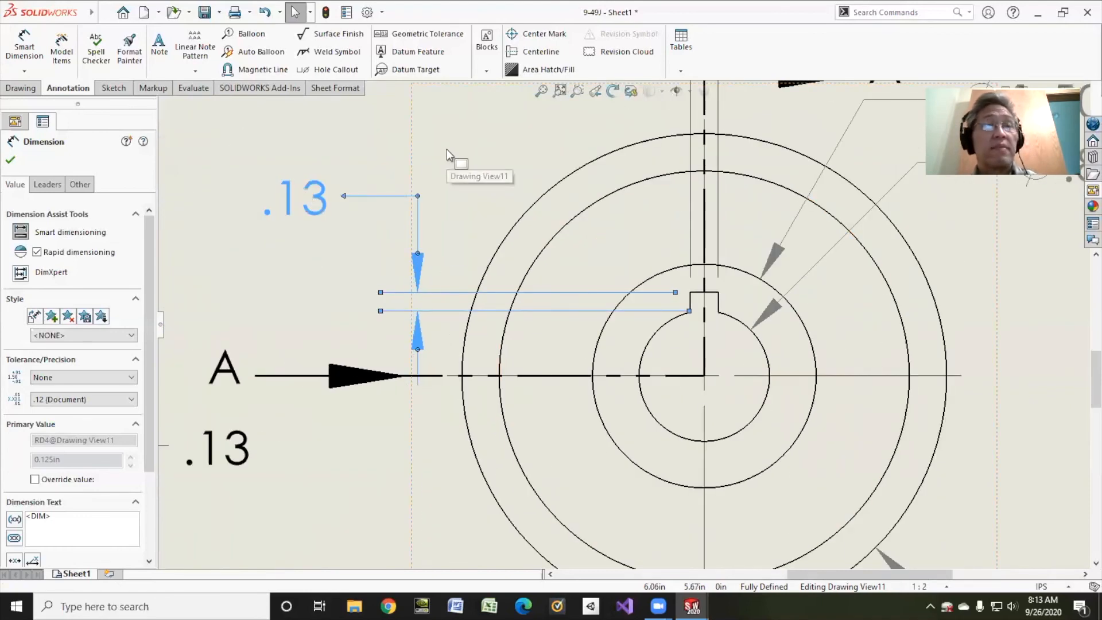
Delete the duplicate keyway depth dimension beside Section A-A, keeping the one in the front view
scroll(446, 150, up, 3)
click(368, 382)
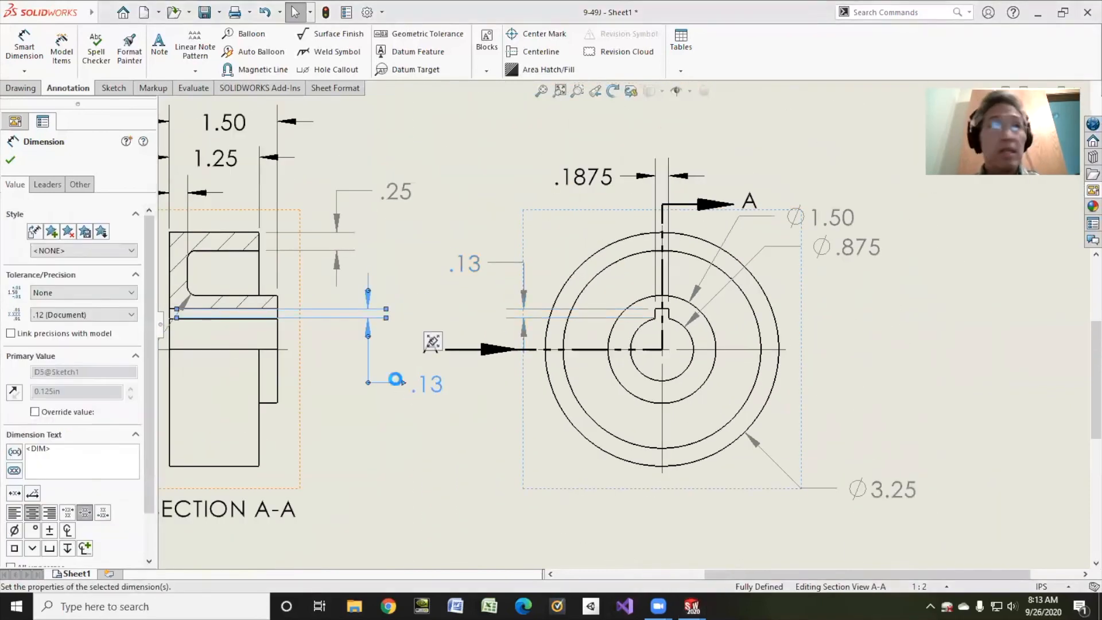
key(Delete)
scroll(453, 311, up, 5)
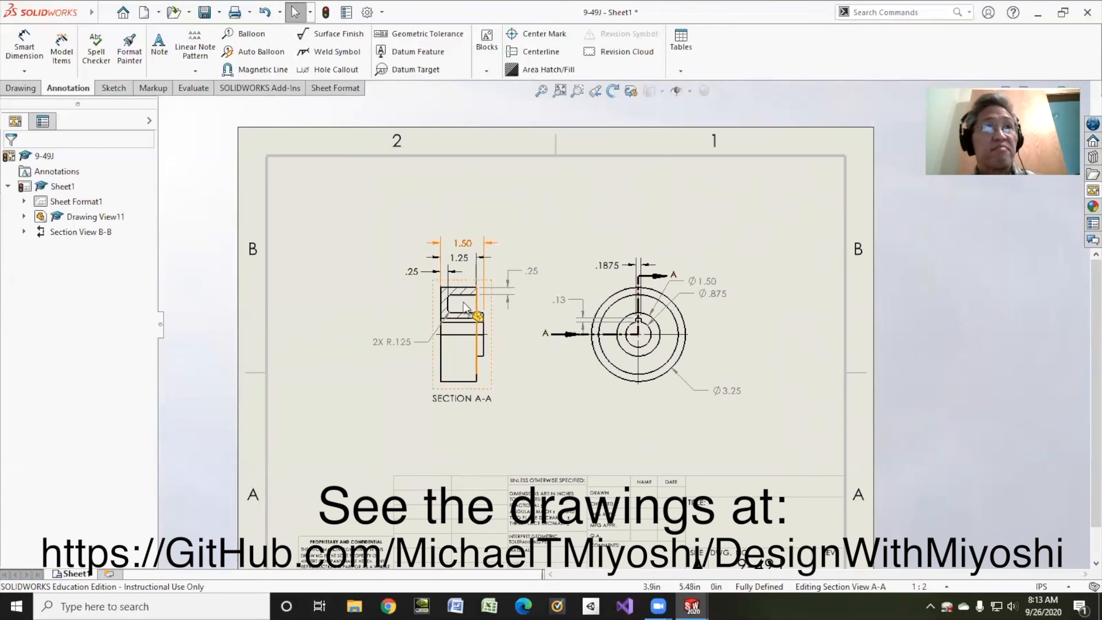
scroll(521, 396, up, 2)
scroll(467, 313, down, 3)
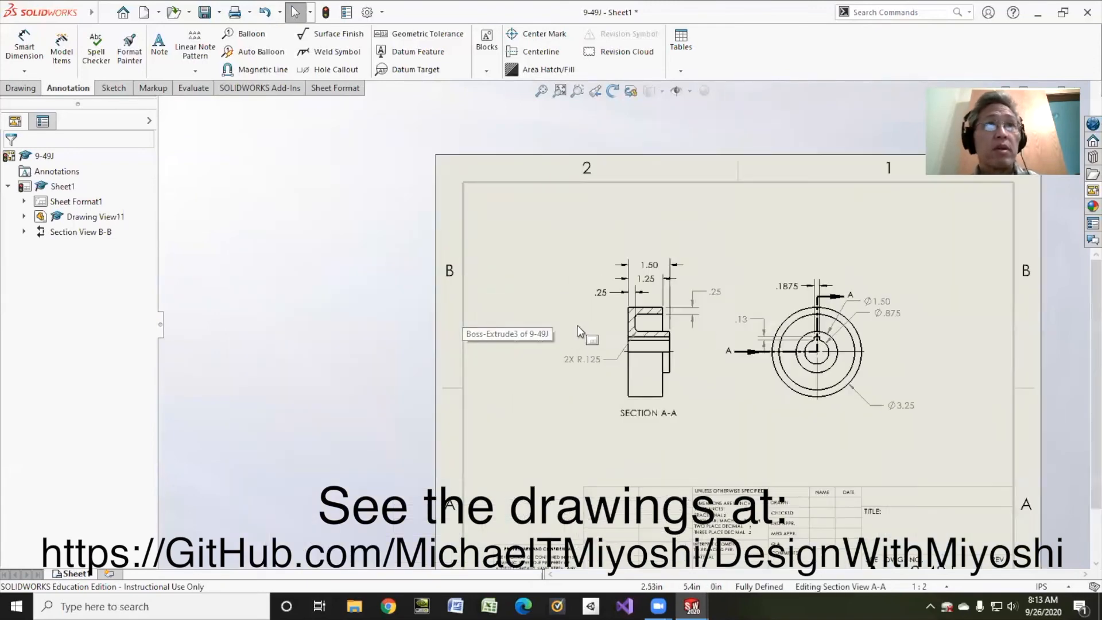
scroll(660, 335, down, 5)
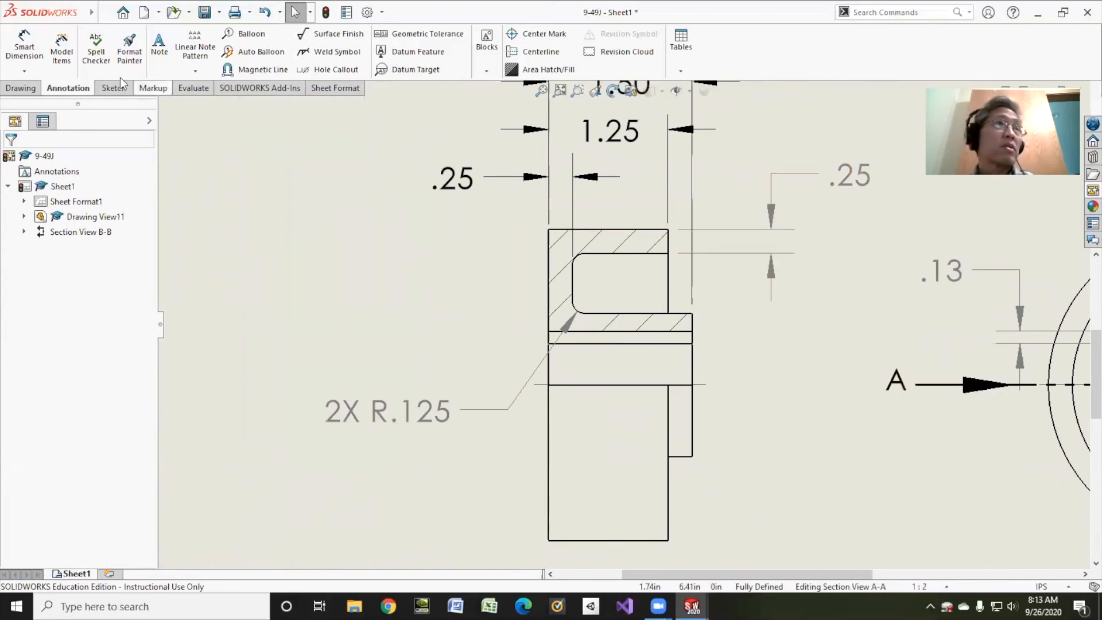
right_click(526, 271)
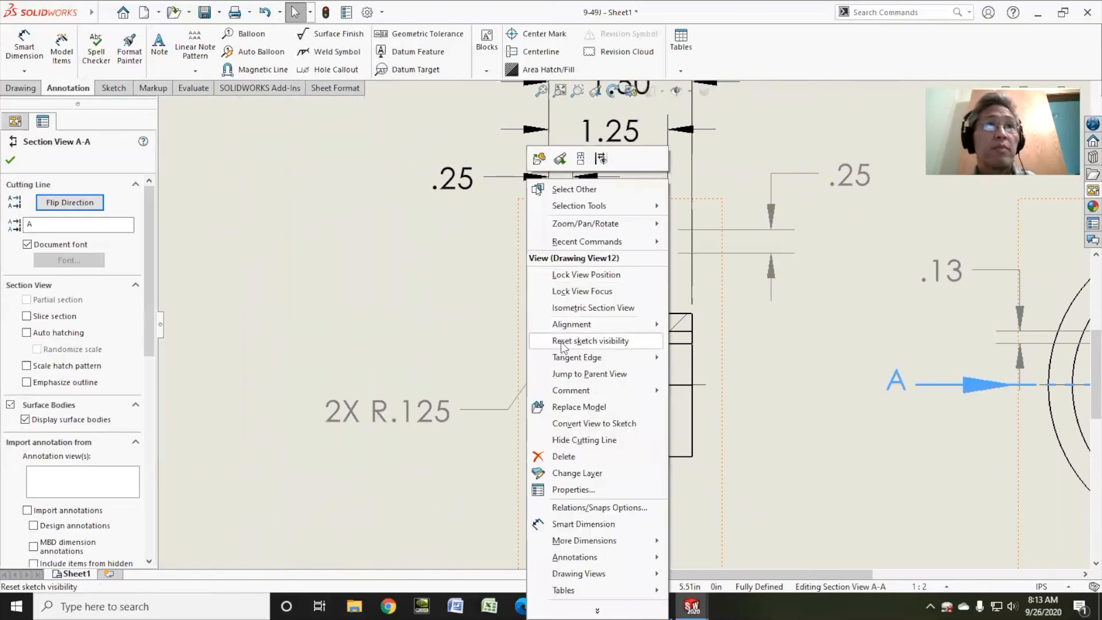
mouse_move(550, 360)
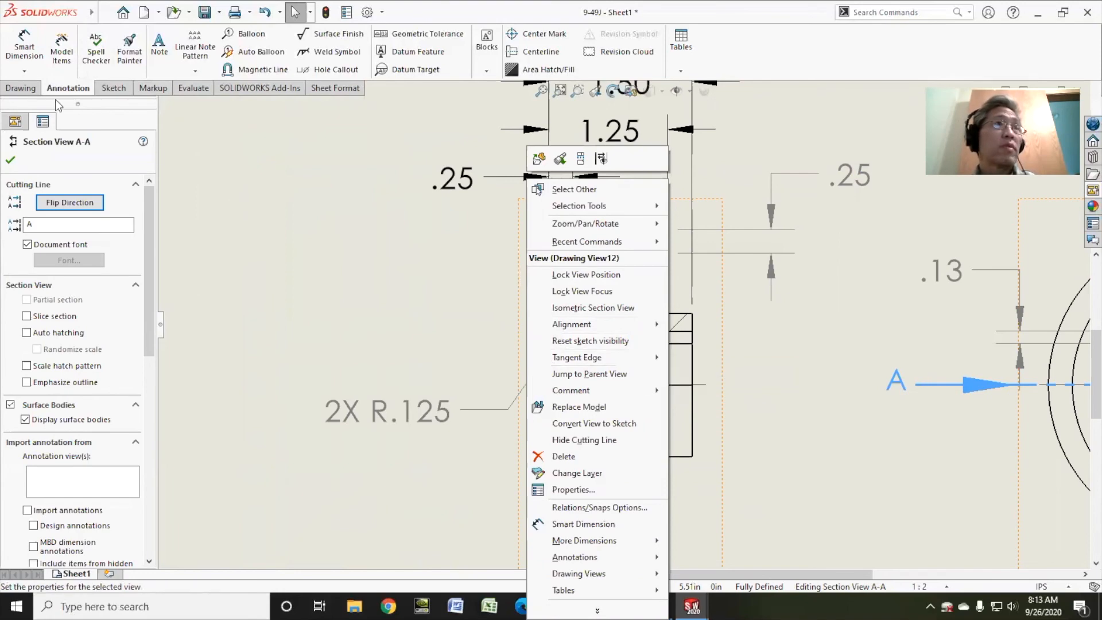
click(226, 190)
scroll(698, 461, up, 5)
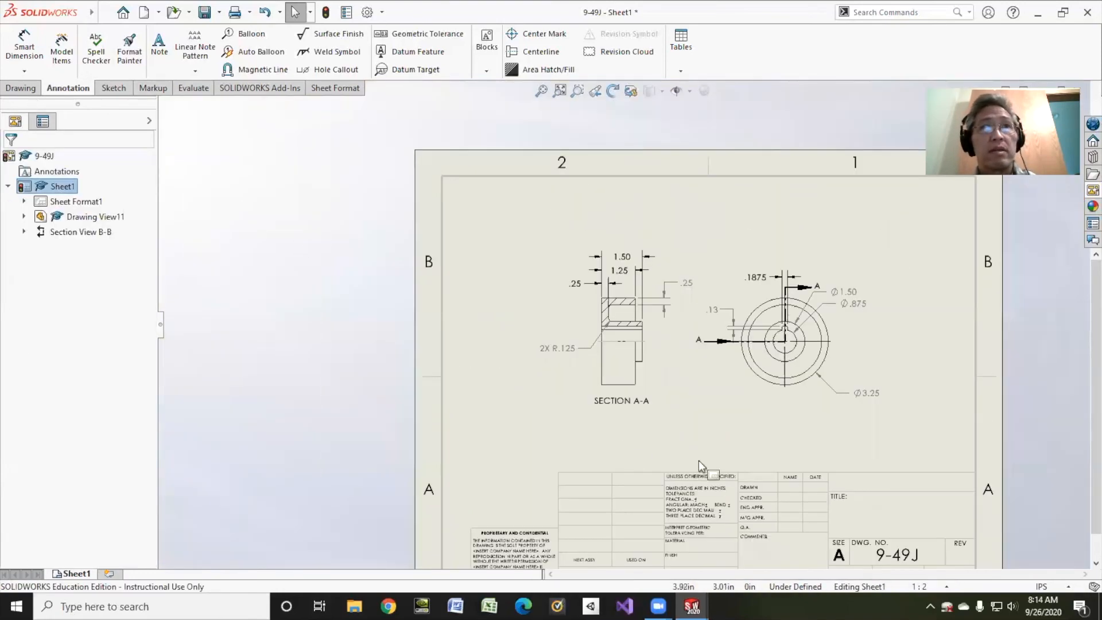
Open the sheet format for editing and fill the title block's DRAWN row with the drafter's surname and the date 9/26/20
scroll(668, 403, down, 6)
scroll(668, 403, down, 1)
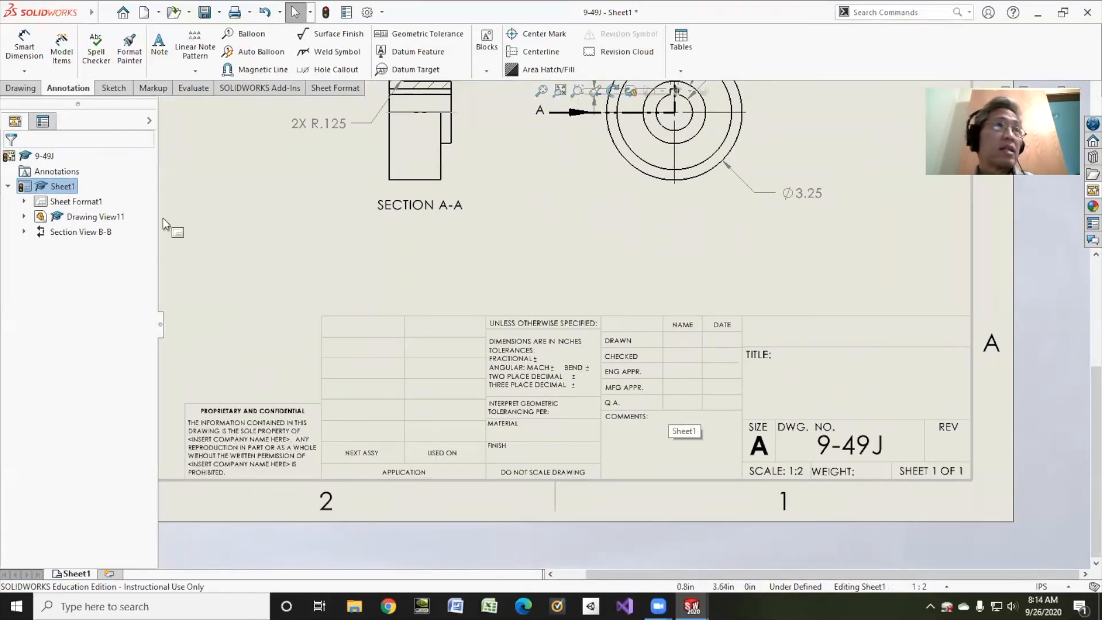
right_click(95, 203)
click(133, 242)
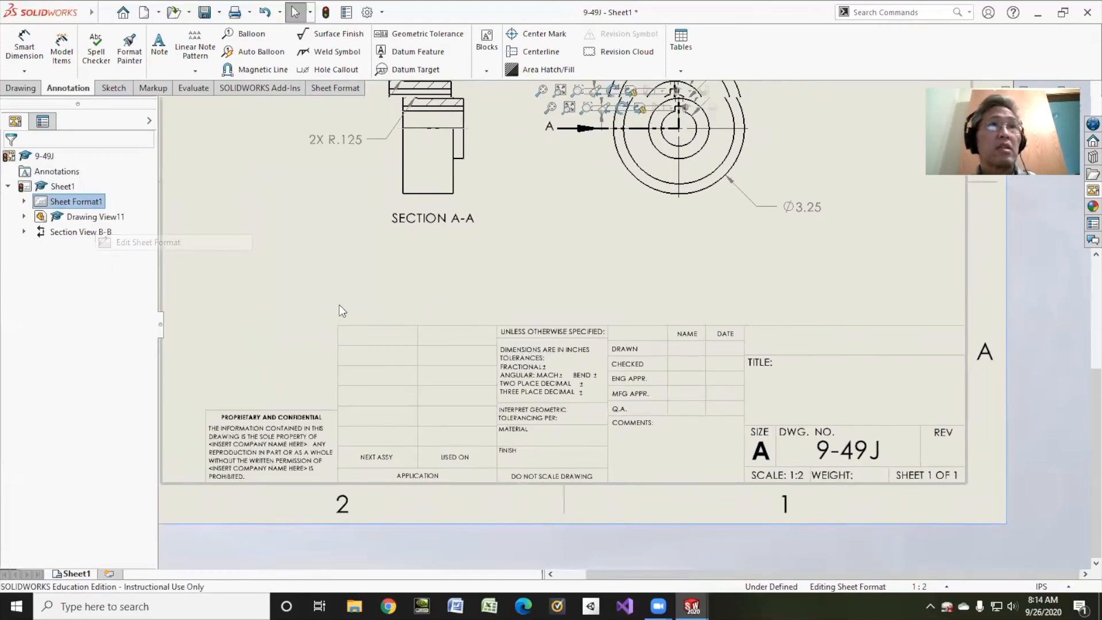
double_click(688, 346)
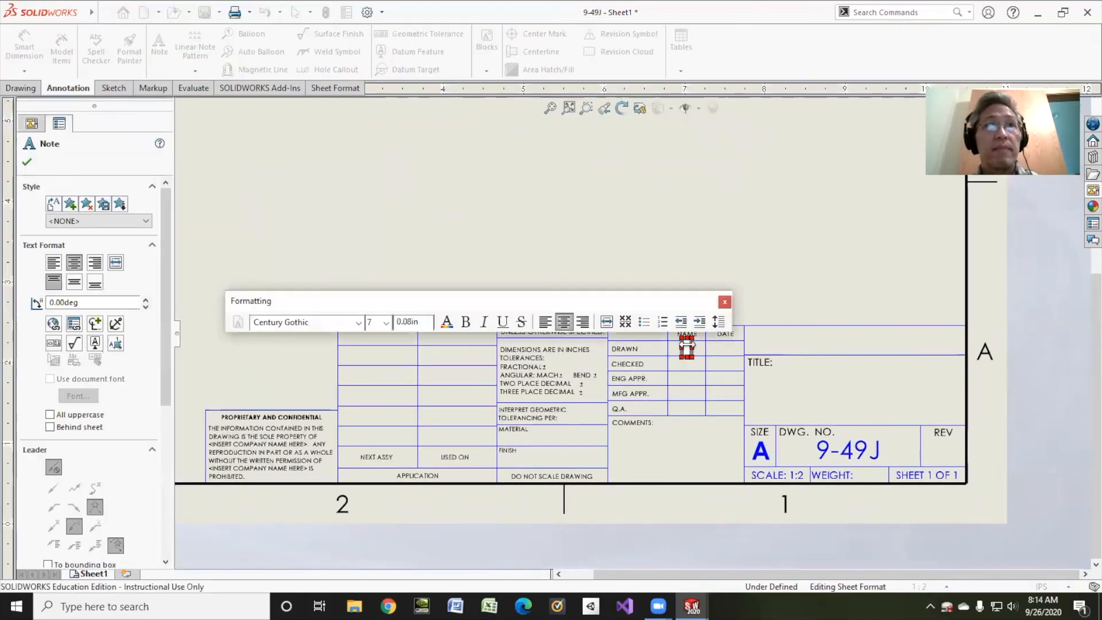
click(733, 348)
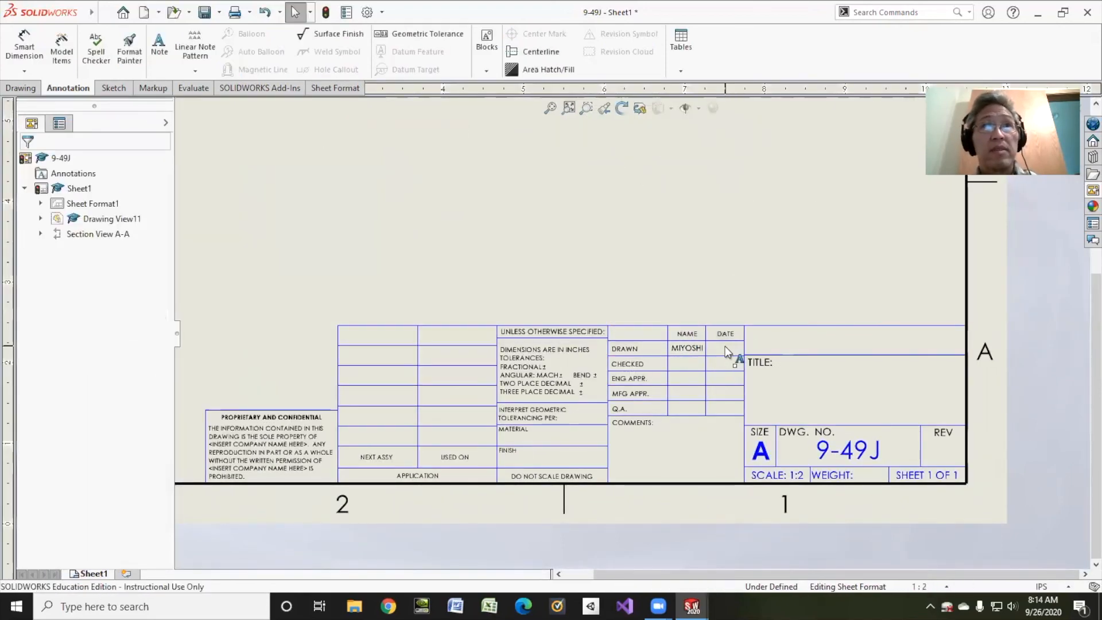
double_click(726, 347)
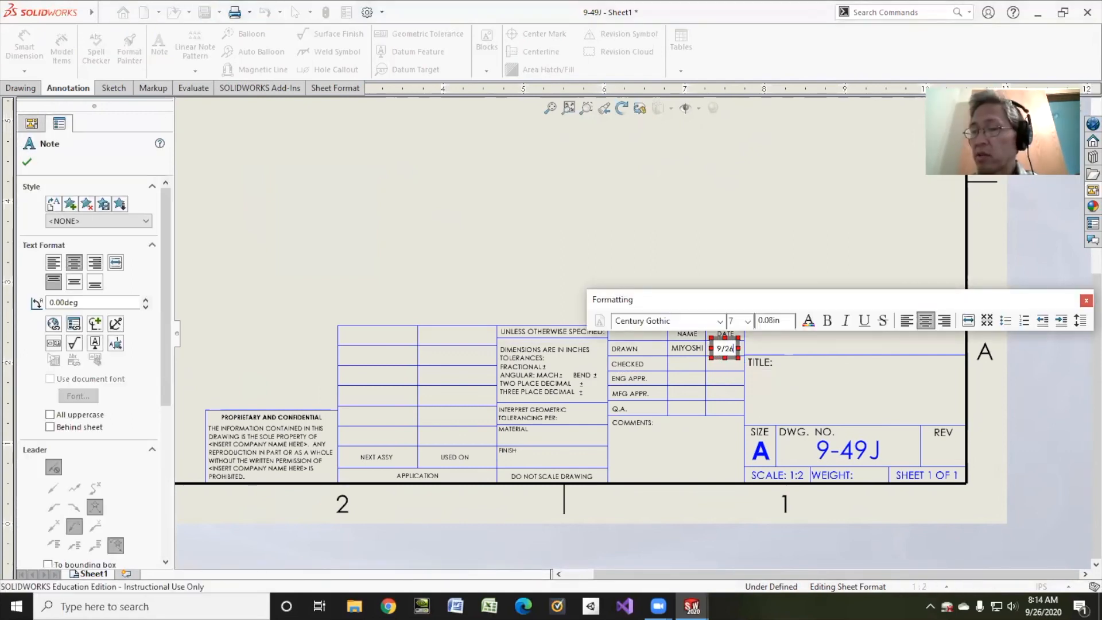
click(847, 389)
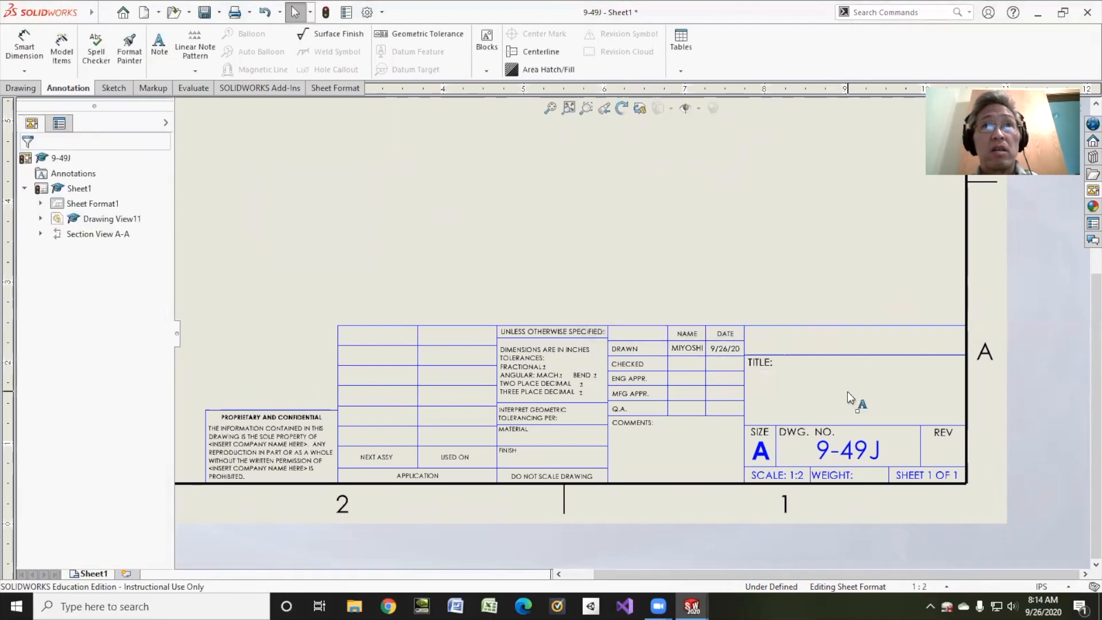
Enter 9-49J as the drawing title in the title block
click(847, 392)
double_click(850, 396)
text(9-)
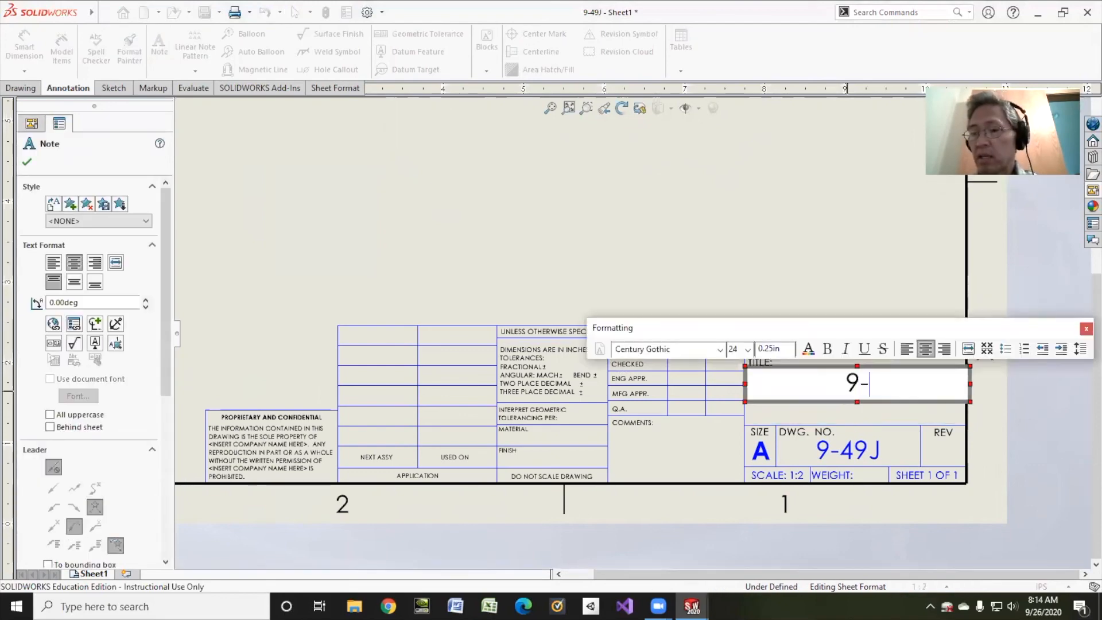
text(49J)
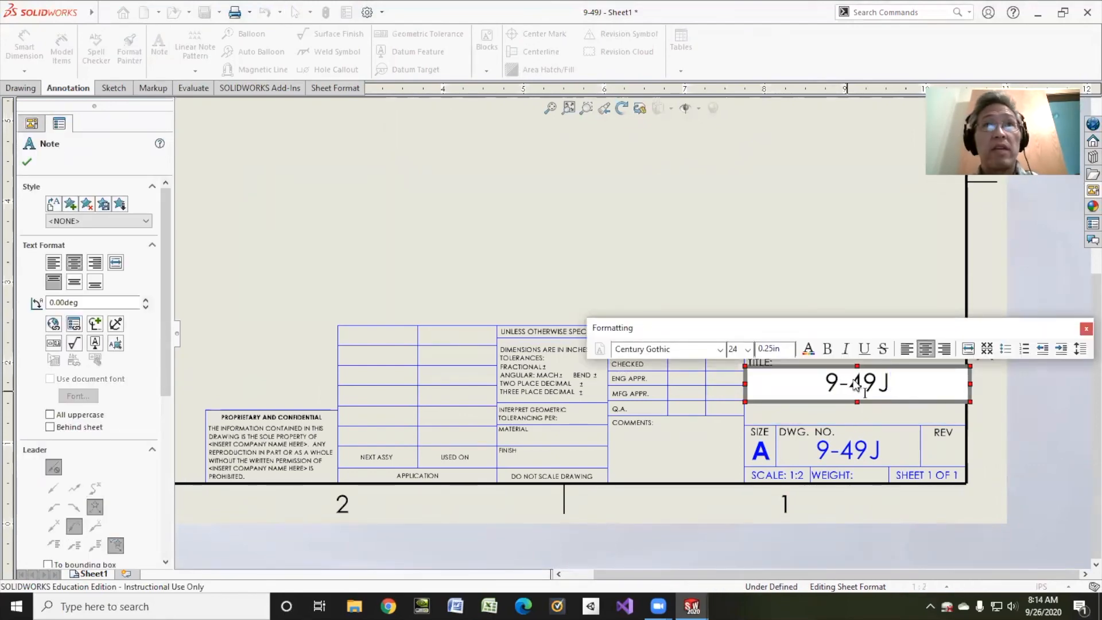
click(844, 298)
Enter MIYOSHI DESIGN as the company name above the title and return to editing the sheet
double_click(857, 342)
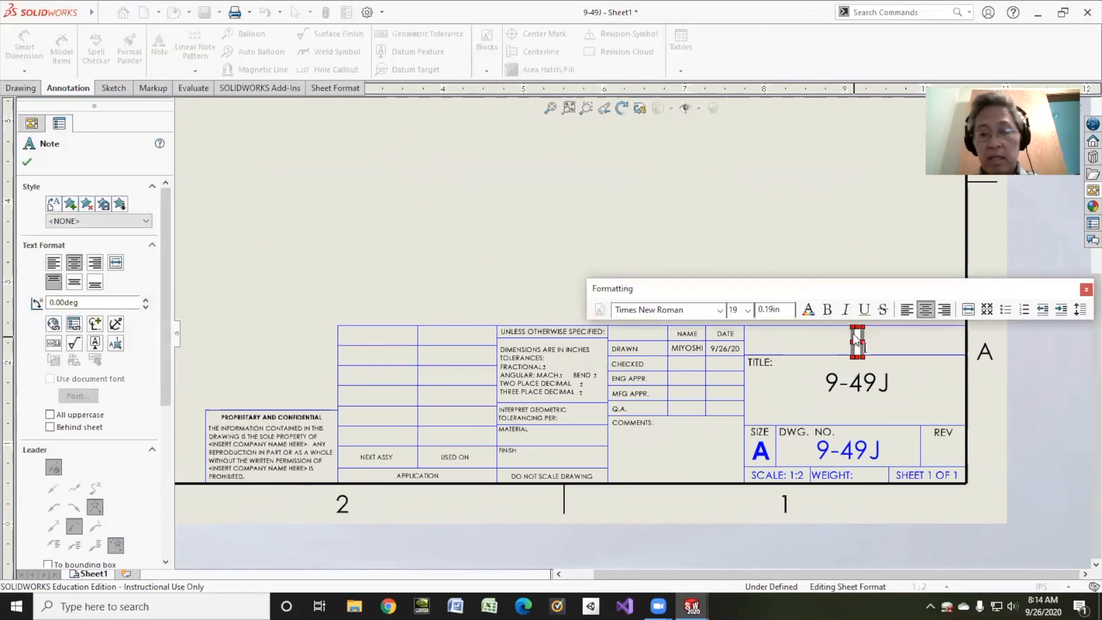
text(MIYOSHI DESIGN)
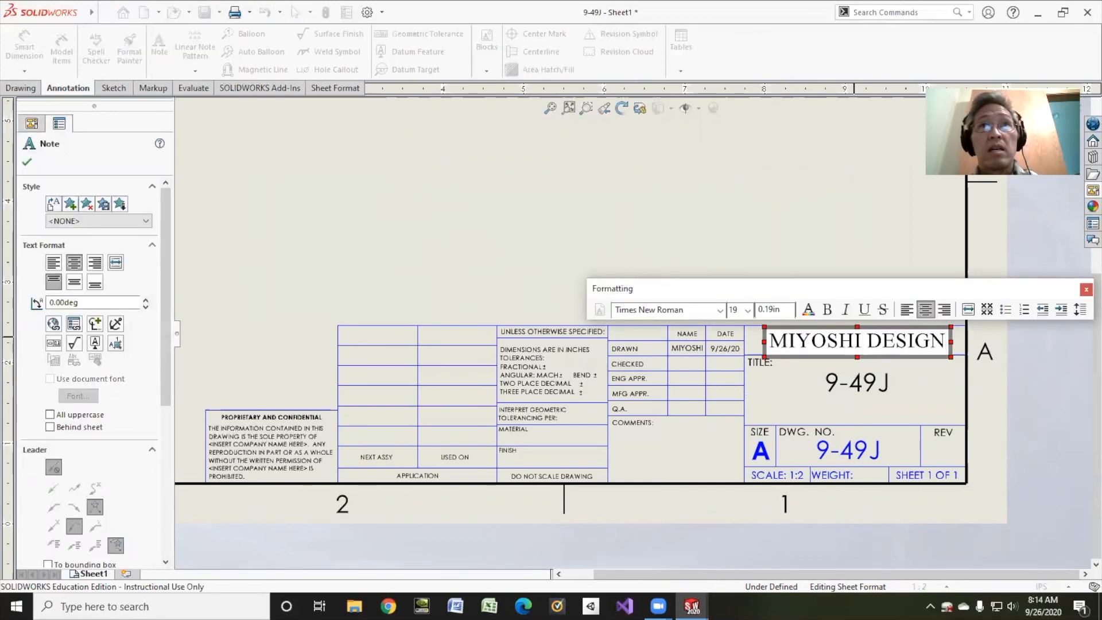
click(708, 243)
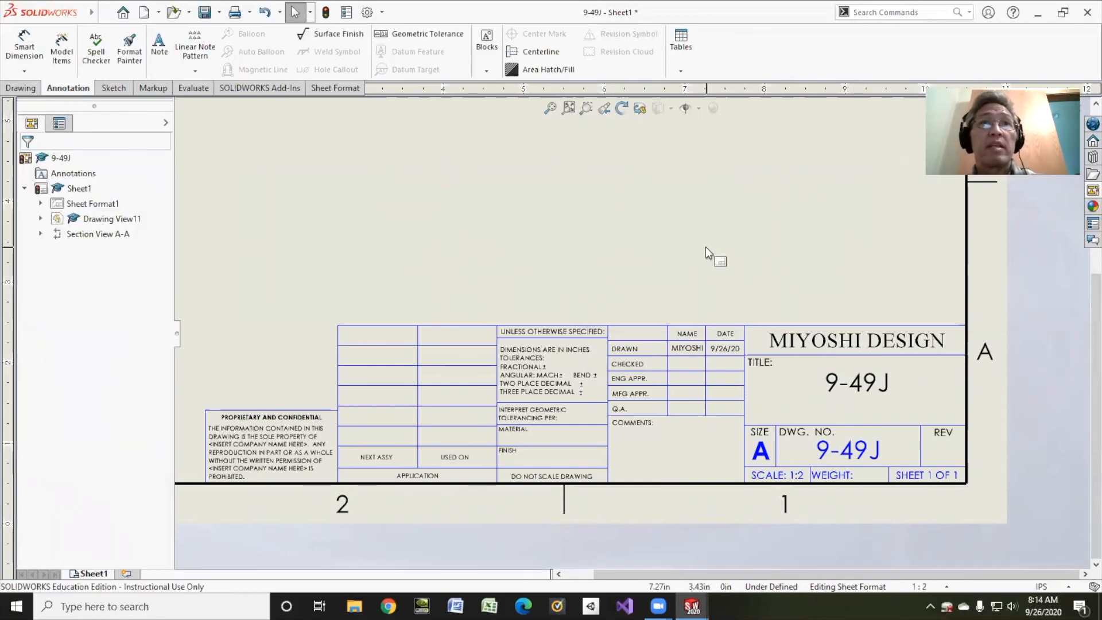
right_click(112, 205)
click(144, 277)
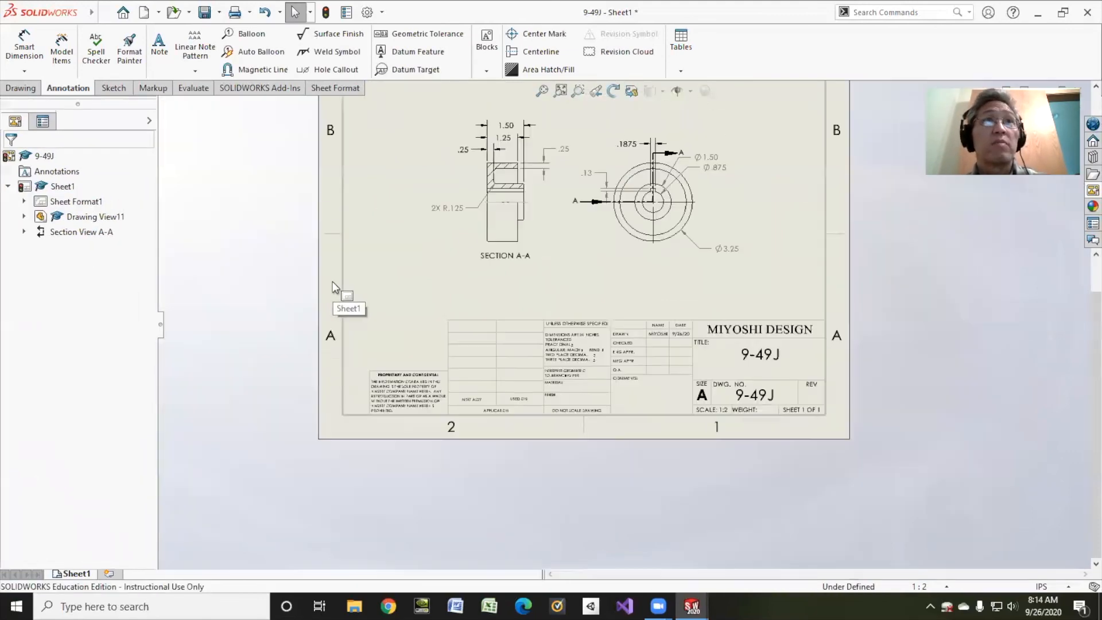
Save the drawing as 9-49J.SLDDRW in the SolidWorks documents folder
scroll(332, 282, up, 2)
scroll(335, 282, down, 2)
scroll(677, 263, up, 2)
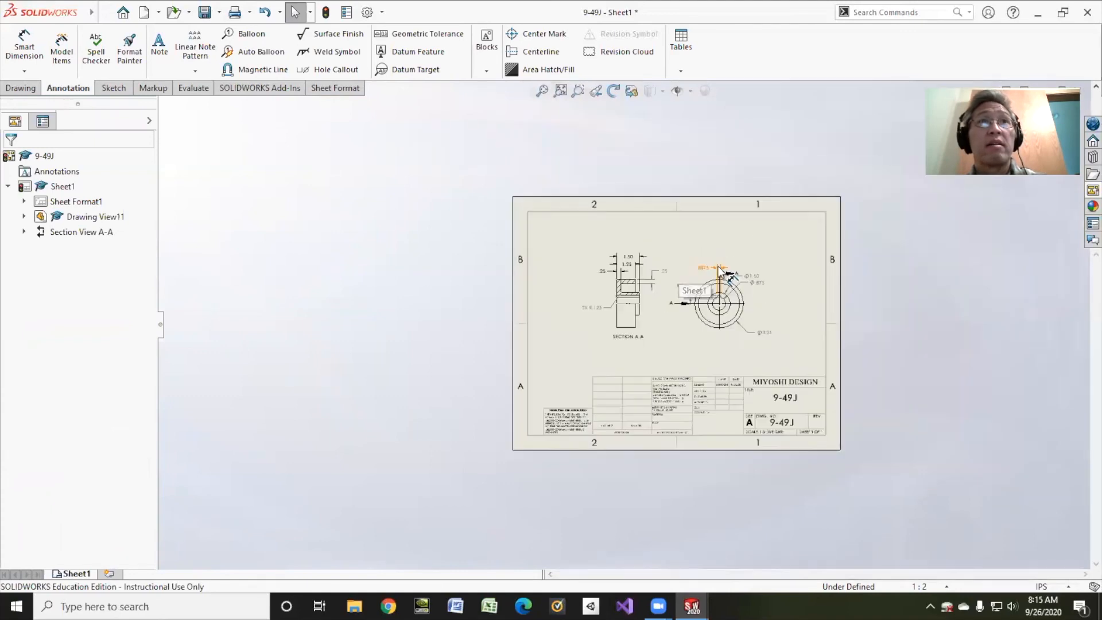
scroll(631, 324, down, 4)
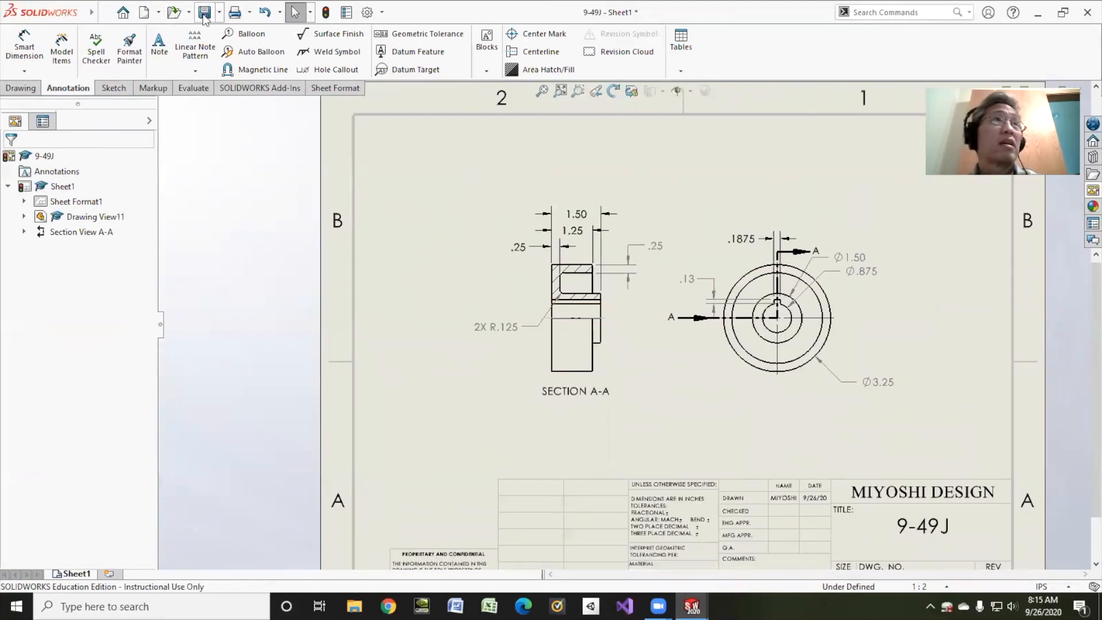
click(204, 13)
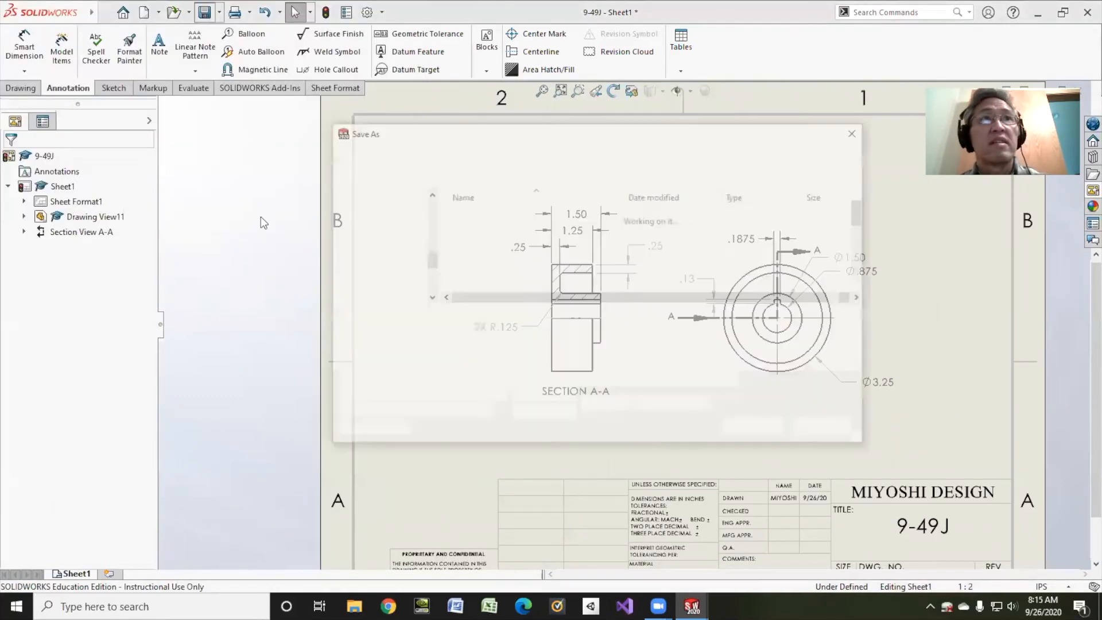
click(755, 428)
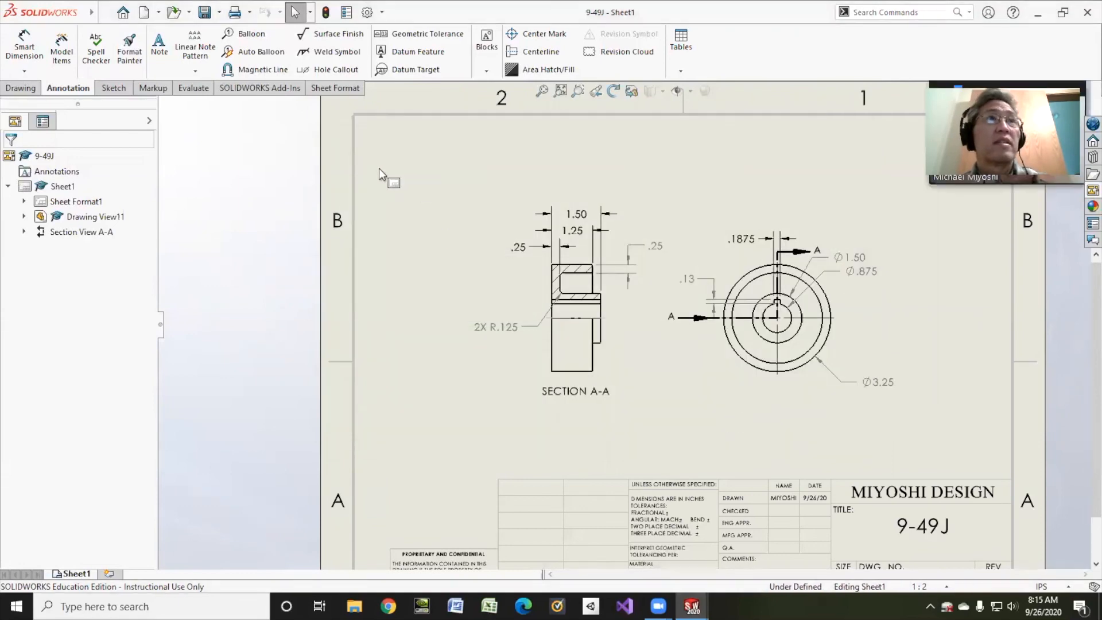
Save a PDF version of the drawing as 9-49J.pdf in the same folder
click(105, 13)
click(127, 125)
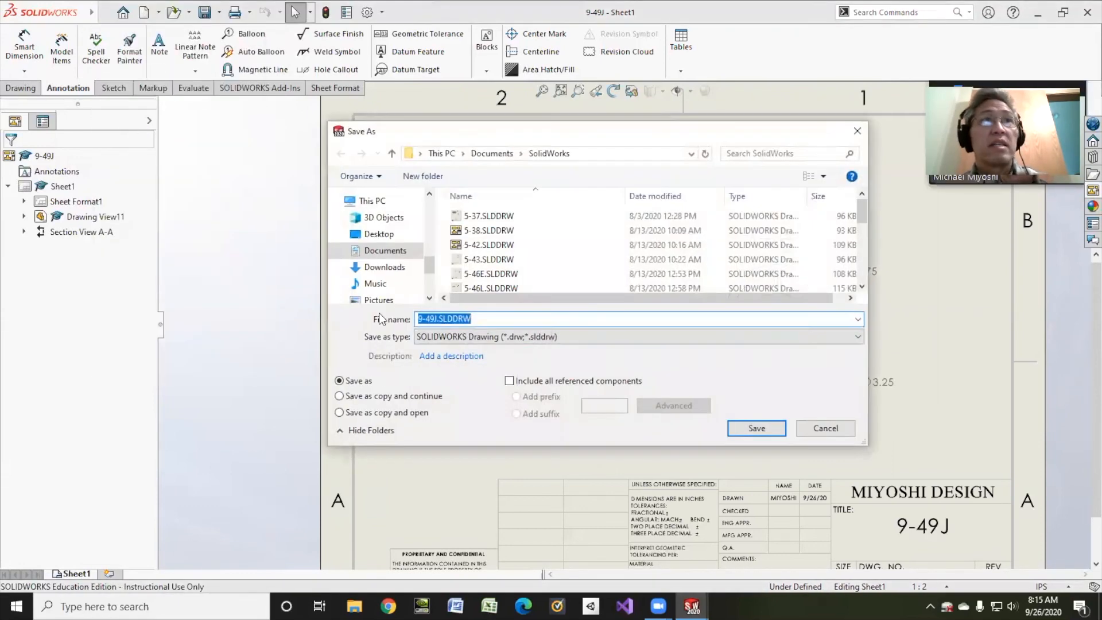
click(459, 350)
click(454, 371)
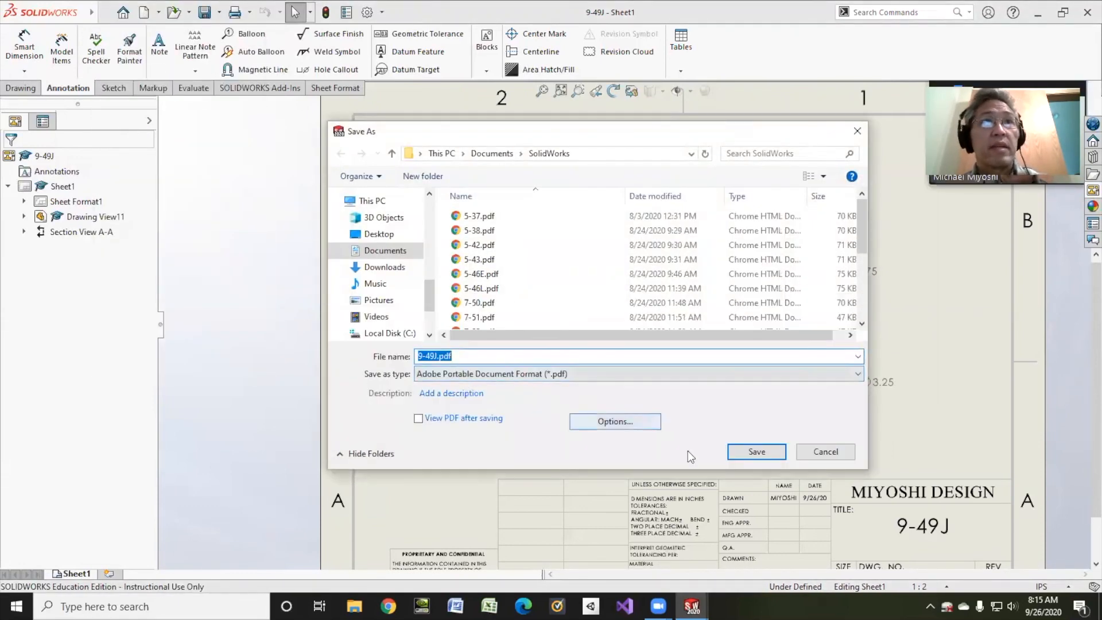
click(743, 451)
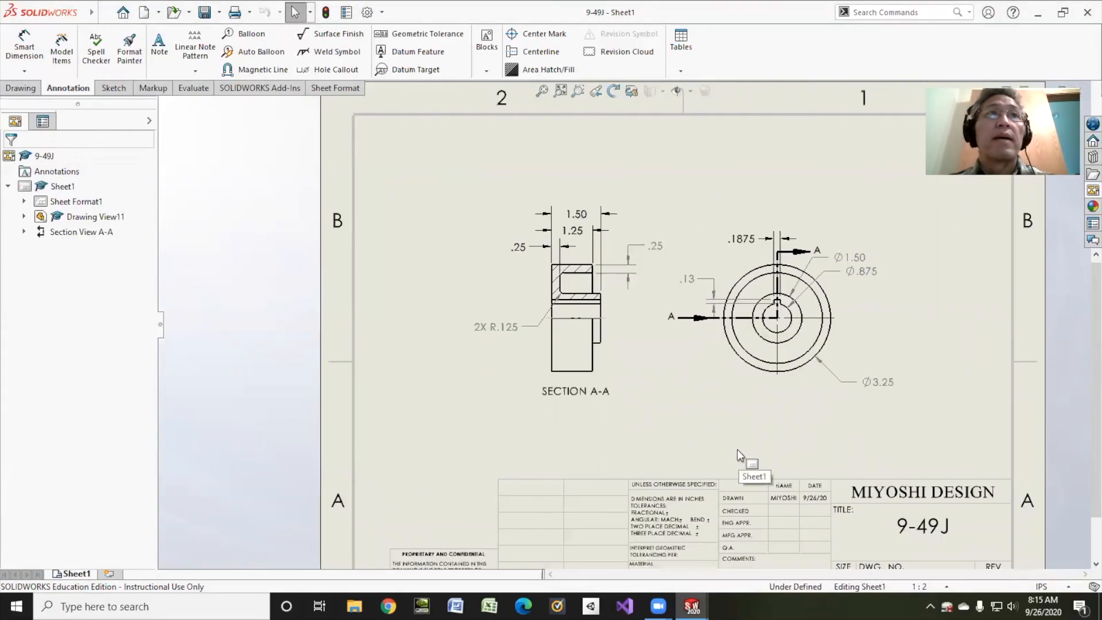